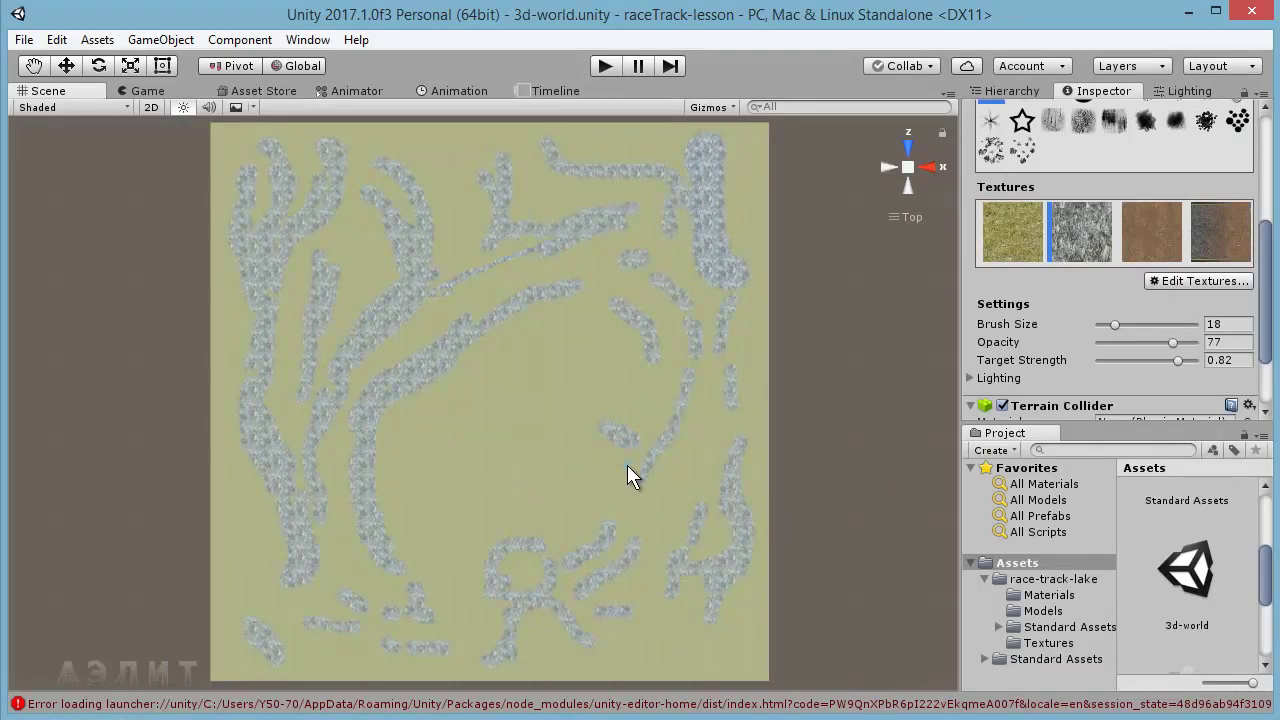
Choose Paint Height with the large hard round brush at size 100 and target height 20.
{"action": "mouse_move", "coordinate": [633, 483]}
{"action": "left_mouse_down", "text": "alt"}
{"action": "mouse_move", "coordinate": [636, 382]}
{"action": "mouse_move", "coordinate": [616, 286]}
{"action": "mouse_move", "coordinate": [623, 349]}
{"action": "mouse_move", "coordinate": [638, 289]}
{"action": "mouse_move", "coordinate": [565, 382]}
{"action": "mouse_move", "coordinate": [590, 485]}
{"action": "left_mouse_up", "text": "alt"}
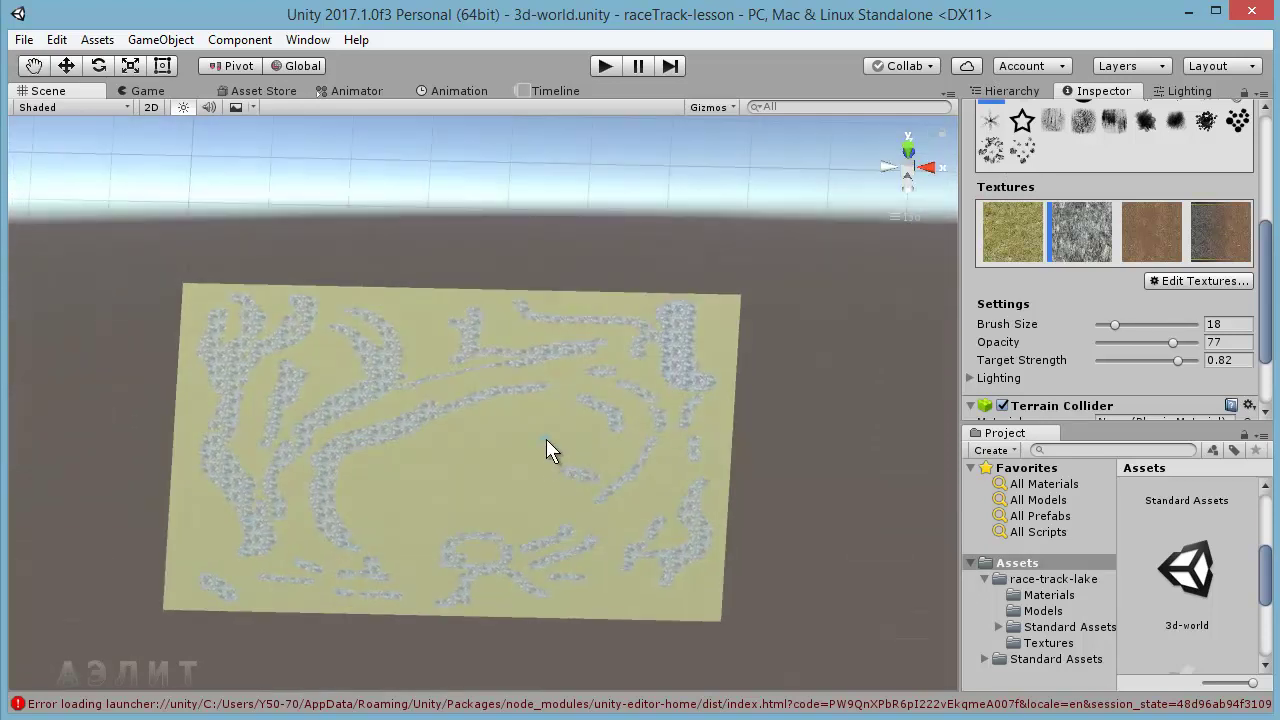
{"action": "mouse_move", "coordinate": [546, 440]}
{"action": "left_mouse_down", "text": "alt"}
{"action": "mouse_move", "coordinate": [571, 391]}
{"action": "mouse_move", "coordinate": [591, 437]}
{"action": "mouse_move", "coordinate": [582, 448]}
{"action": "left_mouse_up", "text": "alt"}
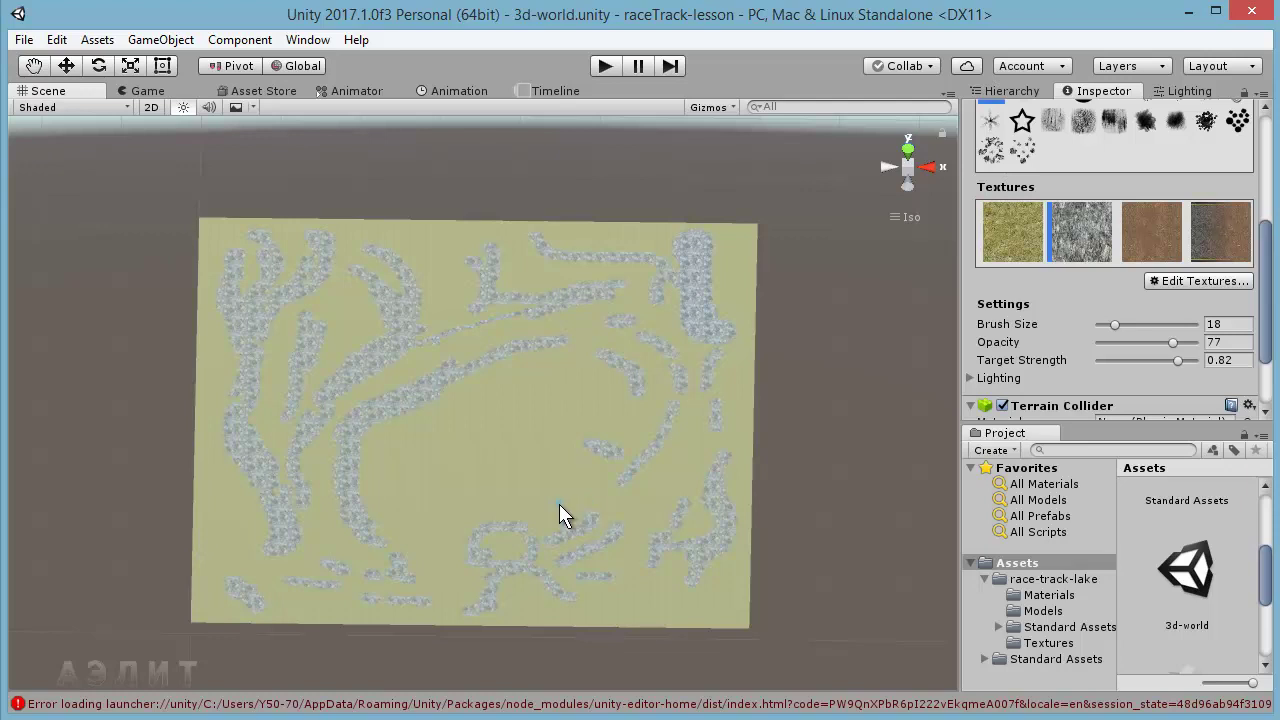
{"action": "mouse_move", "coordinate": [559, 510]}
{"action": "left_mouse_down", "text": "alt"}
{"action": "mouse_move", "coordinate": [565, 340]}
{"action": "mouse_move", "coordinate": [566, 529]}
{"action": "left_mouse_up", "text": "alt"}
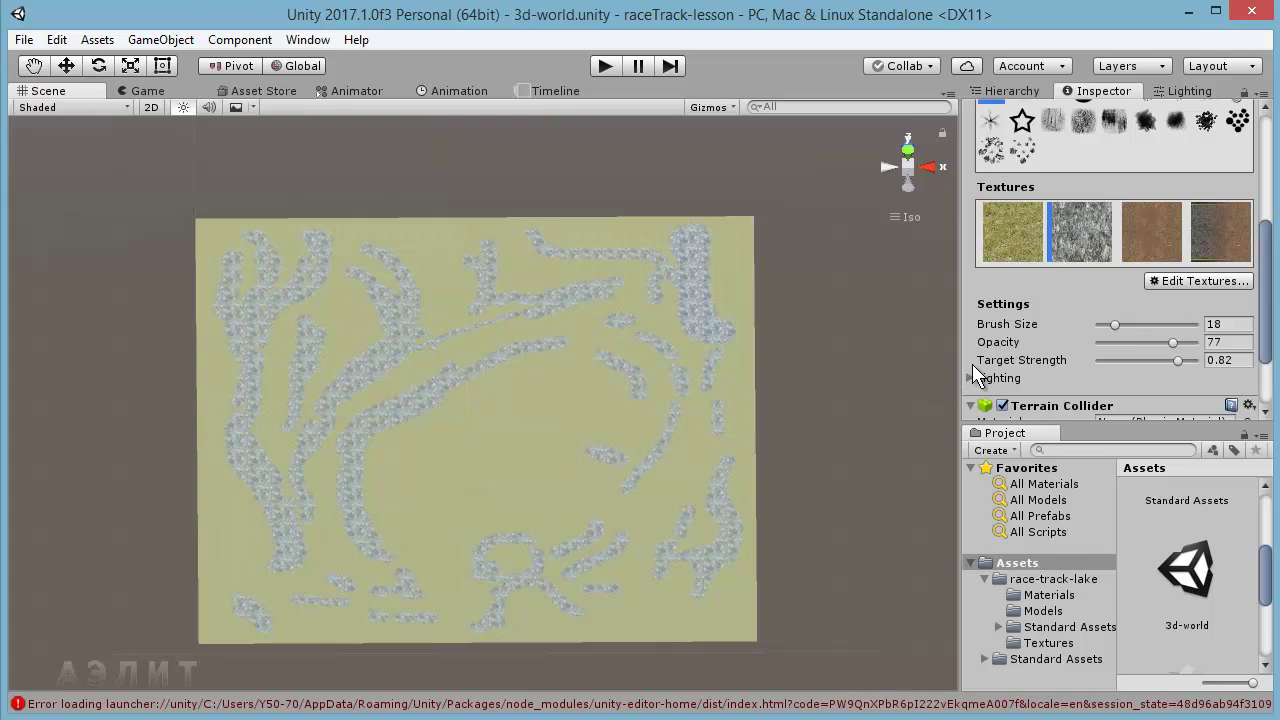
{"action": "left_click_drag", "start_coordinate": [1268, 338], "coordinate": [1270, 235]}
{"action": "left_click_drag", "start_coordinate": [960, 290], "coordinate": [810, 290]}
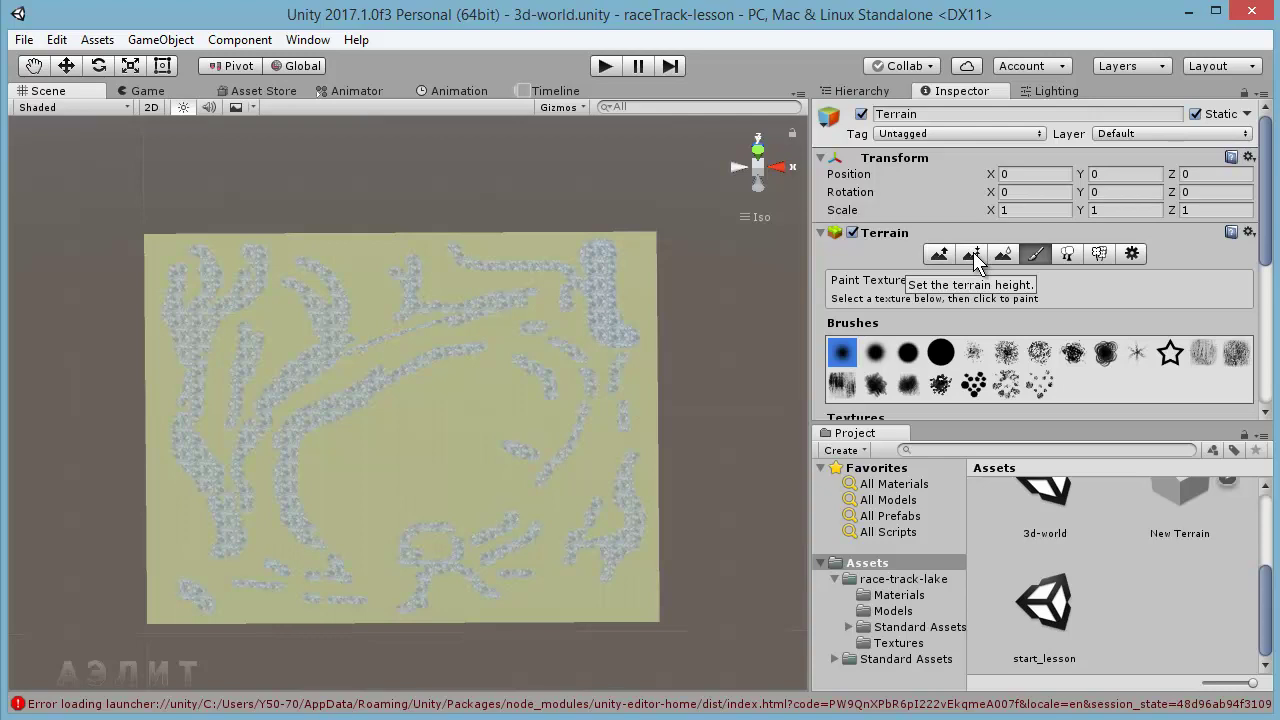
{"action": "left_click", "coordinate": [973, 252]}
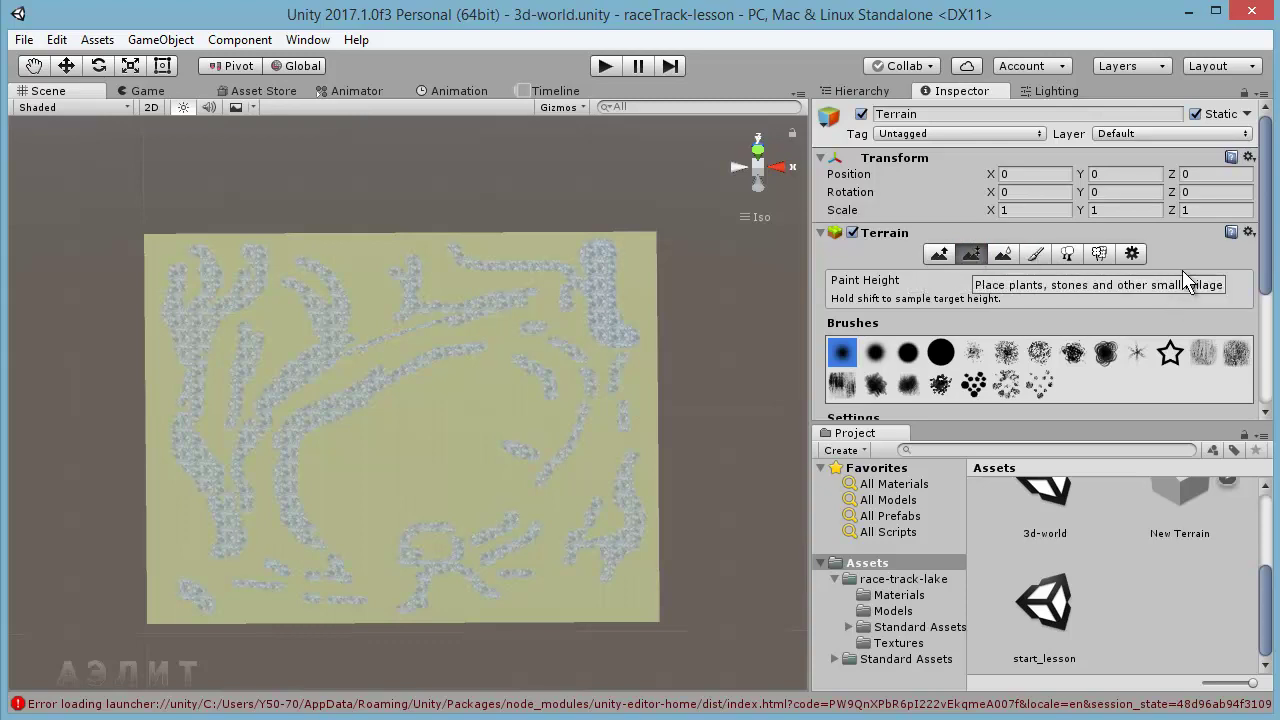
{"action": "left_click_drag", "start_coordinate": [1263, 223], "coordinate": [1265, 340]}
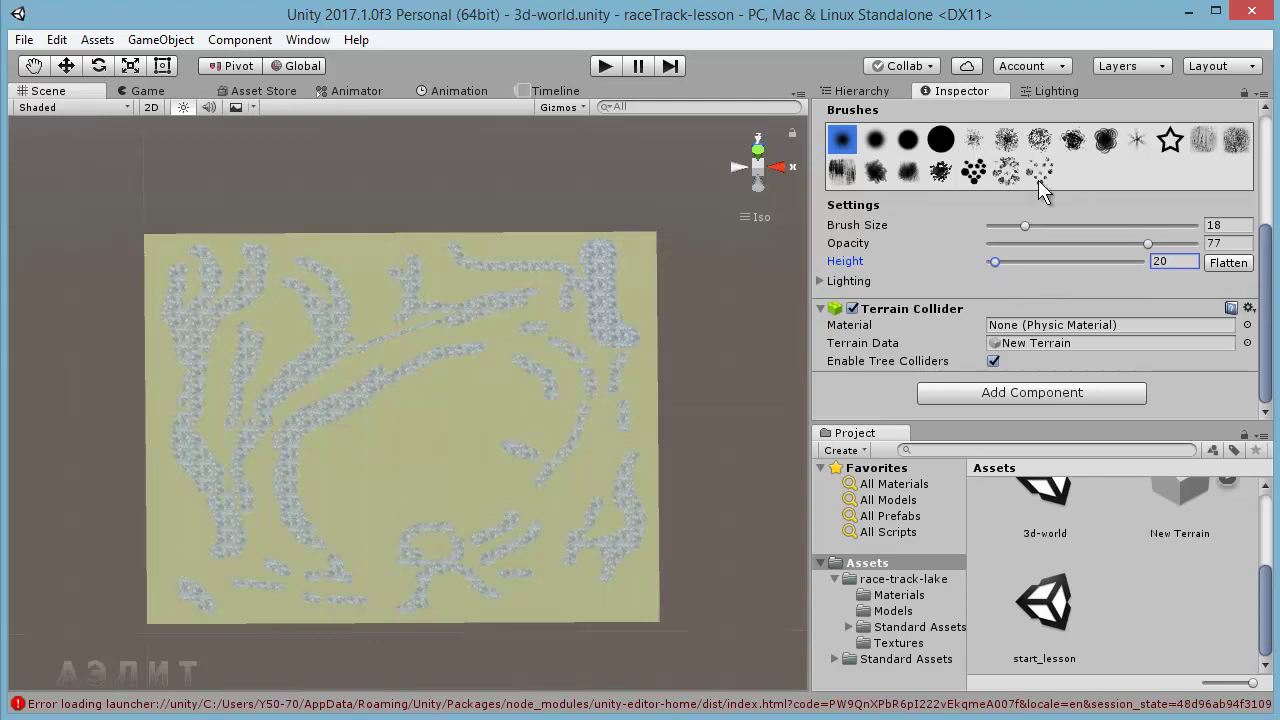
{"action": "left_click", "coordinate": [940, 139]}
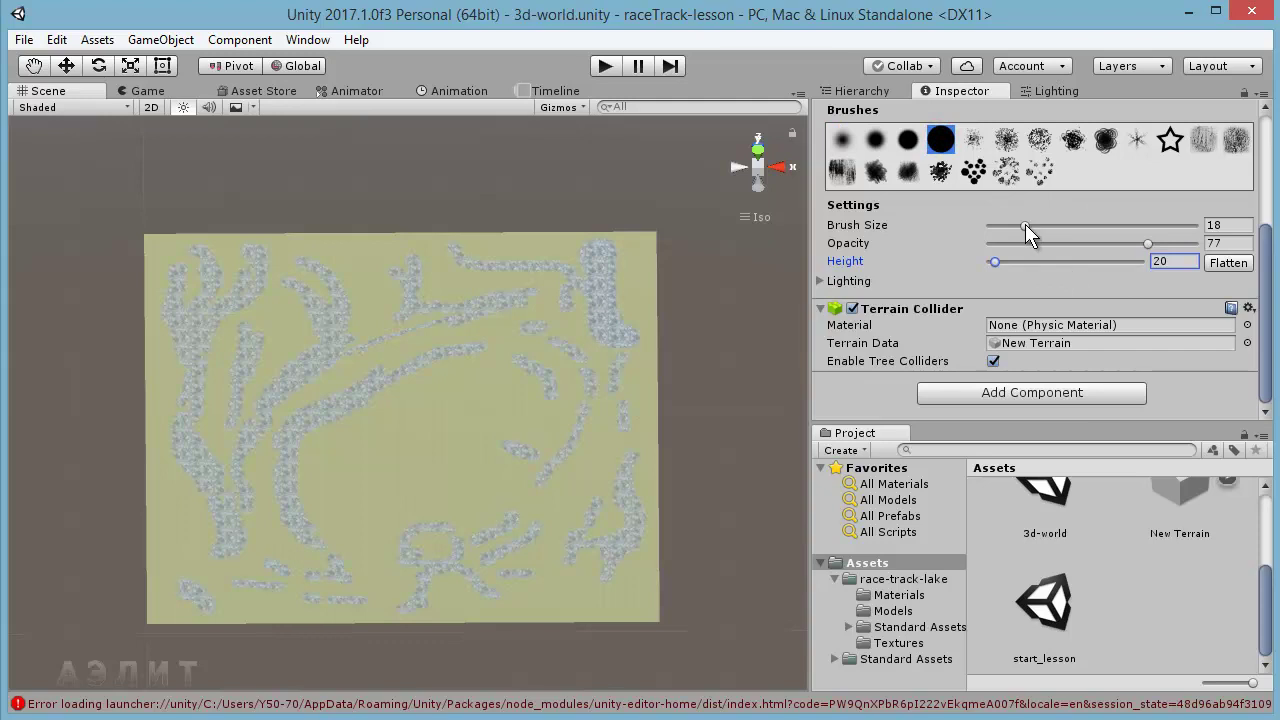
{"action": "left_click_drag", "start_coordinate": [1025, 224], "coordinate": [1195, 225]}
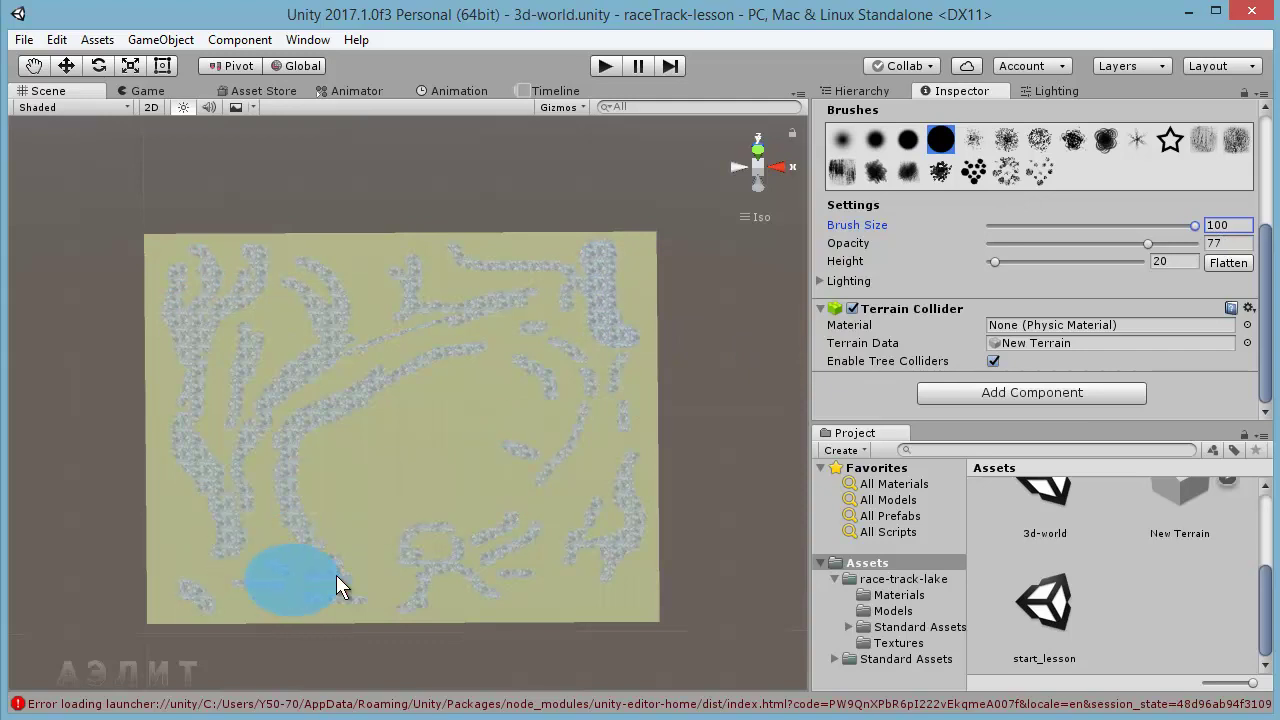
Paint raised ridges along the terrain's lower, right and top edges and the lower-left corner.
{"action": "mouse_move", "coordinate": [422, 526]}
{"action": "left_mouse_down", "text": "alt"}
{"action": "mouse_move", "coordinate": [419, 415]}
{"action": "mouse_move", "coordinate": [420, 434]}
{"action": "left_mouse_up", "text": "alt"}
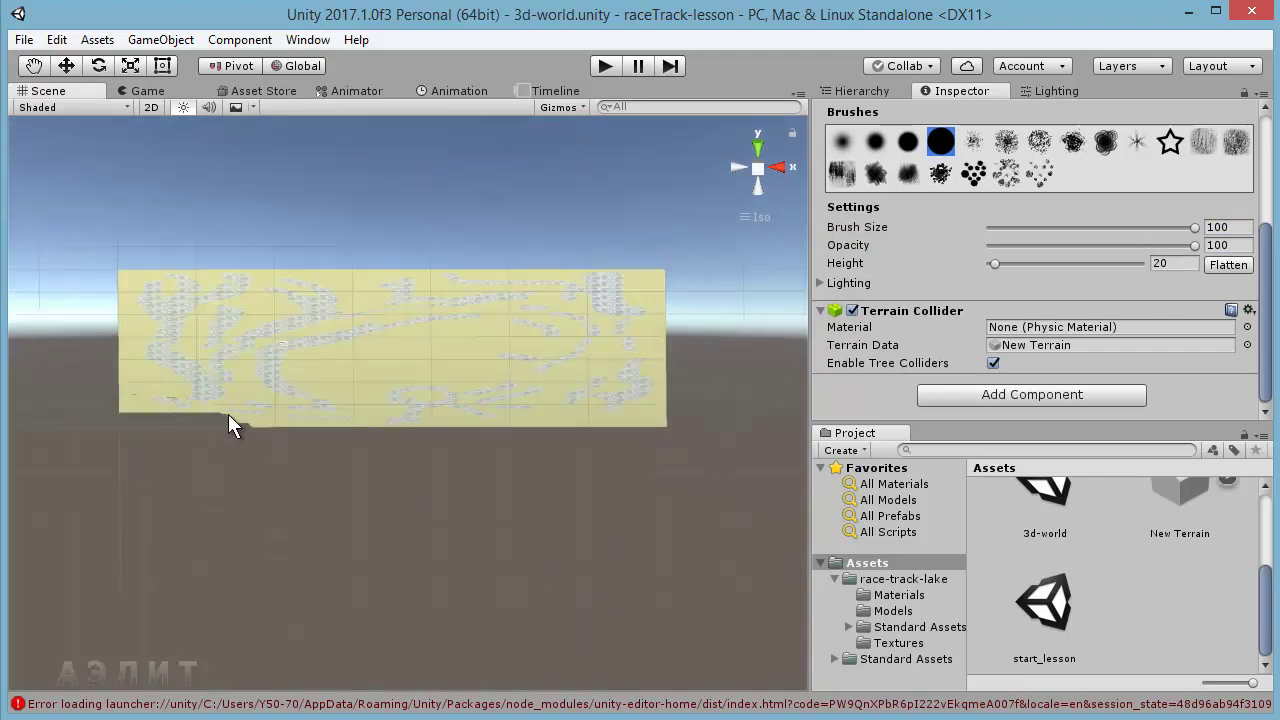
{"action": "mouse_move", "coordinate": [273, 414]}
{"action": "left_mouse_down"}
{"action": "mouse_move", "coordinate": [509, 416]}
{"action": "mouse_move", "coordinate": [481, 488]}
{"action": "mouse_move", "coordinate": [452, 458]}
{"action": "mouse_move", "coordinate": [462, 489]}
{"action": "left_mouse_up"}
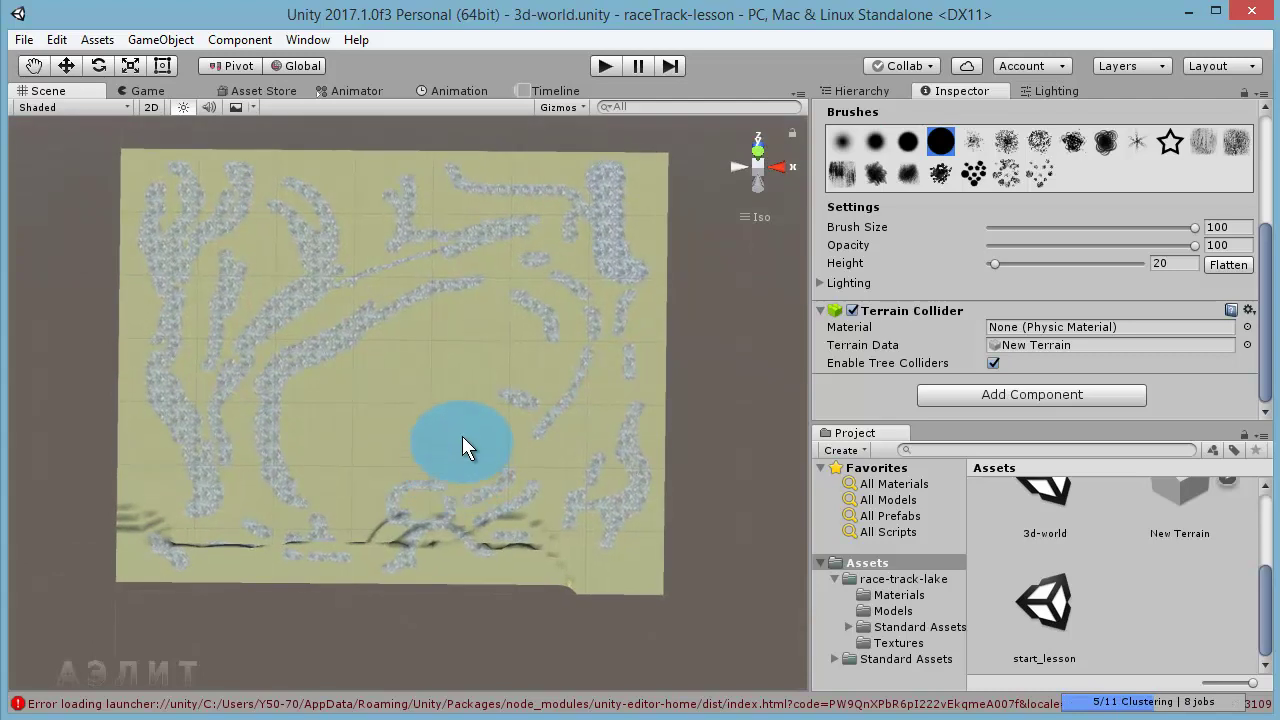
{"action": "left_click", "coordinate": [149, 549]}
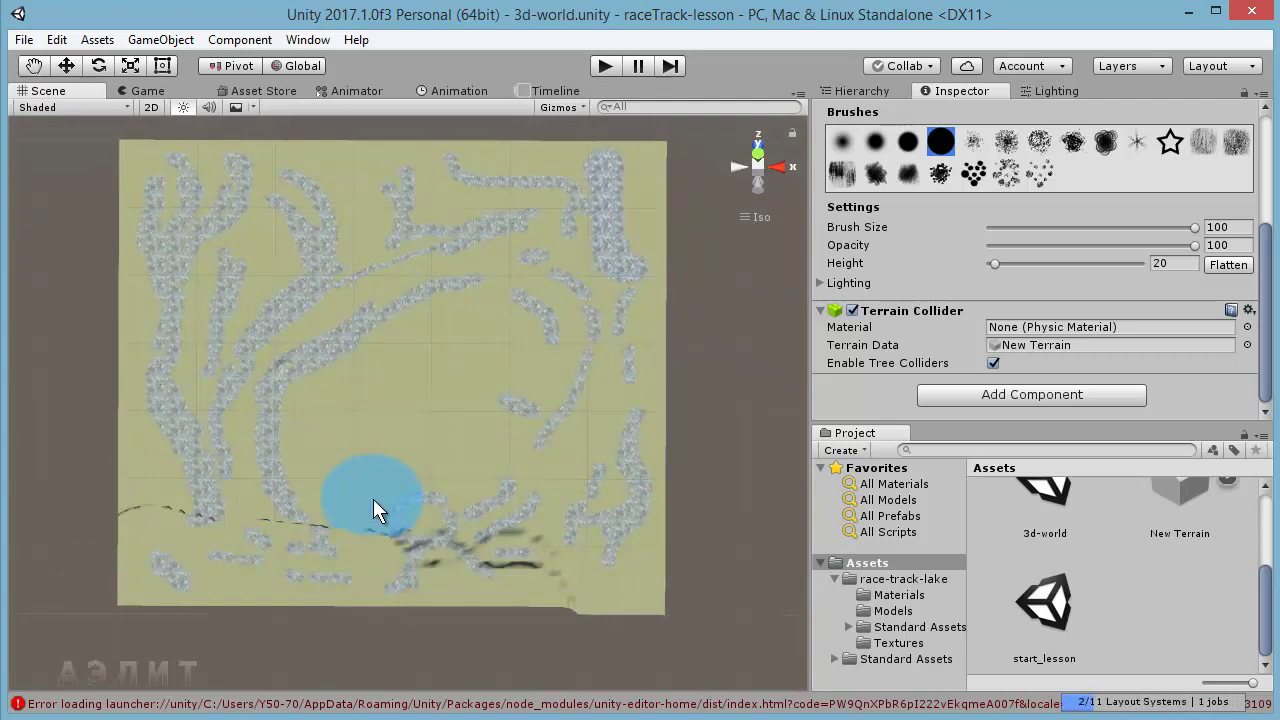
{"action": "left_click_drag", "start_coordinate": [373, 499], "coordinate": [377, 578], "text": "alt"}
{"action": "mouse_move", "coordinate": [276, 583]}
{"action": "left_mouse_down", "text": "alt"}
{"action": "mouse_move", "coordinate": [371, 537]}
{"action": "mouse_move", "coordinate": [370, 512]}
{"action": "mouse_move", "coordinate": [414, 477]}
{"action": "mouse_move", "coordinate": [477, 378]}
{"action": "mouse_move", "coordinate": [403, 486]}
{"action": "mouse_move", "coordinate": [480, 422]}
{"action": "mouse_move", "coordinate": [616, 349]}
{"action": "mouse_move", "coordinate": [551, 409]}
{"action": "mouse_move", "coordinate": [257, 457]}
{"action": "mouse_move", "coordinate": [392, 458]}
{"action": "mouse_move", "coordinate": [429, 500]}
{"action": "mouse_move", "coordinate": [376, 529]}
{"action": "left_mouse_up", "text": "alt"}
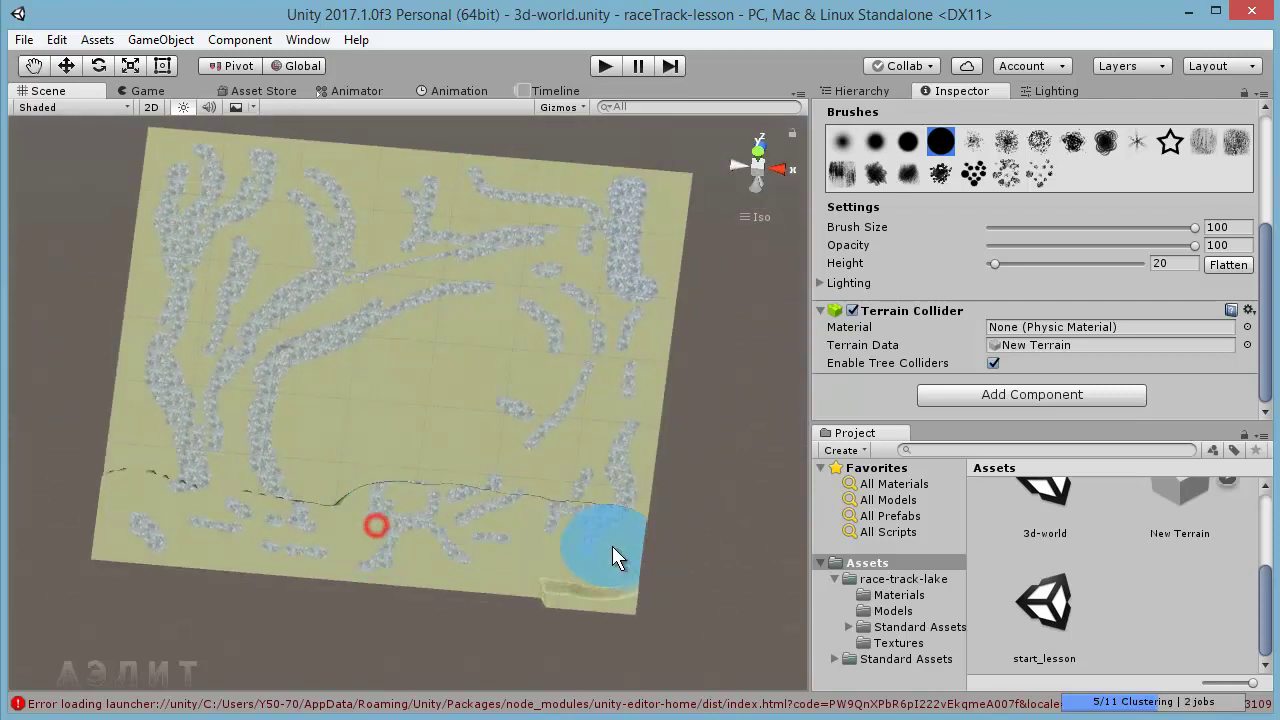
{"action": "mouse_move", "coordinate": [543, 572]}
{"action": "left_mouse_down"}
{"action": "mouse_move", "coordinate": [623, 364]}
{"action": "mouse_move", "coordinate": [595, 518]}
{"action": "mouse_move", "coordinate": [383, 481]}
{"action": "mouse_move", "coordinate": [180, 495]}
{"action": "mouse_move", "coordinate": [152, 425]}
{"action": "mouse_move", "coordinate": [182, 139]}
{"action": "mouse_move", "coordinate": [220, 158]}
{"action": "mouse_move", "coordinate": [536, 164]}
{"action": "left_mouse_up"}
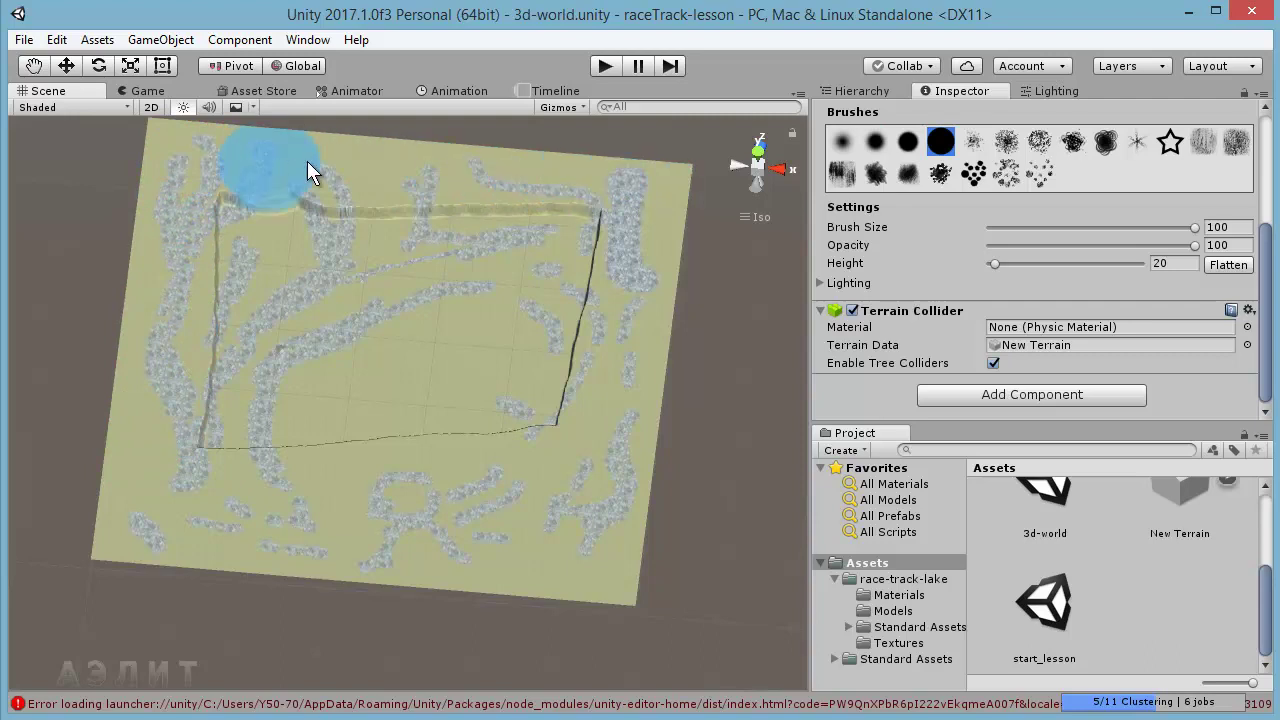
{"action": "mouse_move", "coordinate": [232, 241]}
{"action": "left_mouse_down"}
{"action": "mouse_move", "coordinate": [604, 240]}
{"action": "mouse_move", "coordinate": [540, 443]}
{"action": "mouse_move", "coordinate": [223, 438]}
{"action": "mouse_move", "coordinate": [230, 350]}
{"action": "mouse_move", "coordinate": [336, 304]}
{"action": "mouse_move", "coordinate": [507, 276]}
{"action": "mouse_move", "coordinate": [481, 391]}
{"action": "mouse_move", "coordinate": [451, 349]}
{"action": "mouse_move", "coordinate": [283, 366]}
{"action": "mouse_move", "coordinate": [363, 391]}
{"action": "mouse_move", "coordinate": [436, 386]}
{"action": "mouse_move", "coordinate": [329, 425]}
{"action": "mouse_move", "coordinate": [457, 394]}
{"action": "left_mouse_up"}
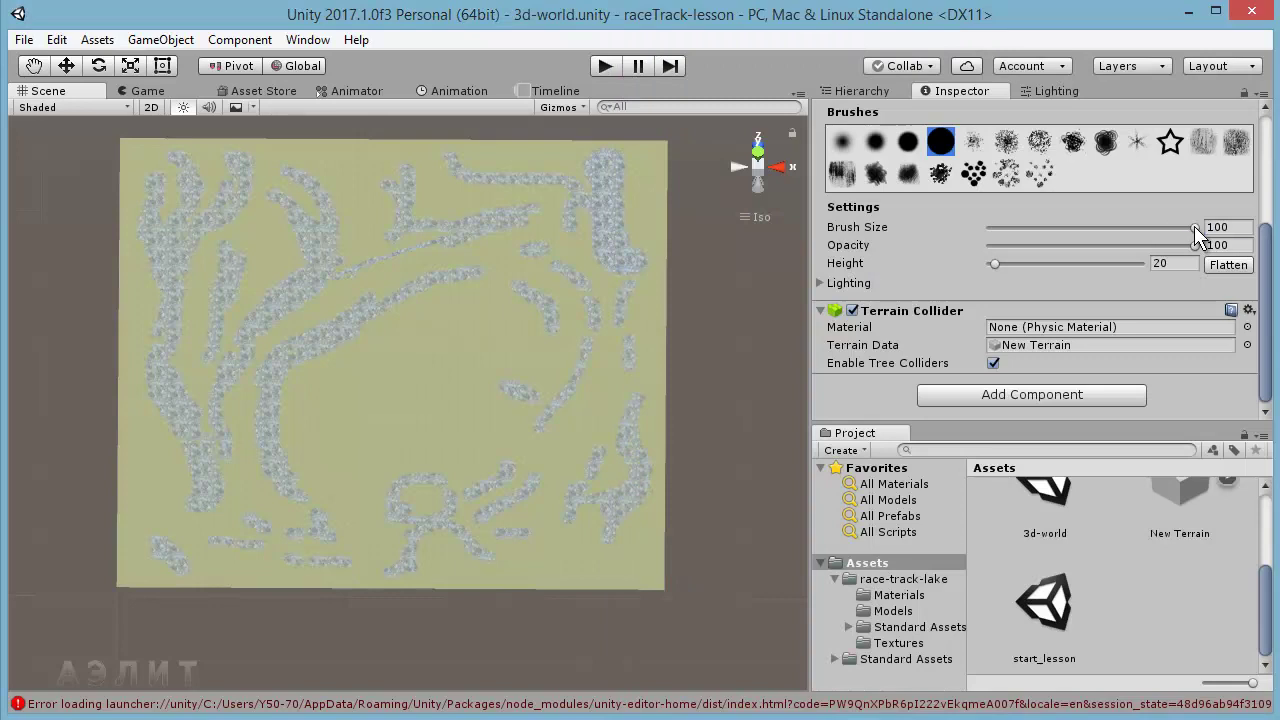
Set brush size 75 and height 0, then carve an oval depression into the terrain centre.
{"action": "left_click_drag", "start_coordinate": [1194, 227], "coordinate": [1143, 228]}
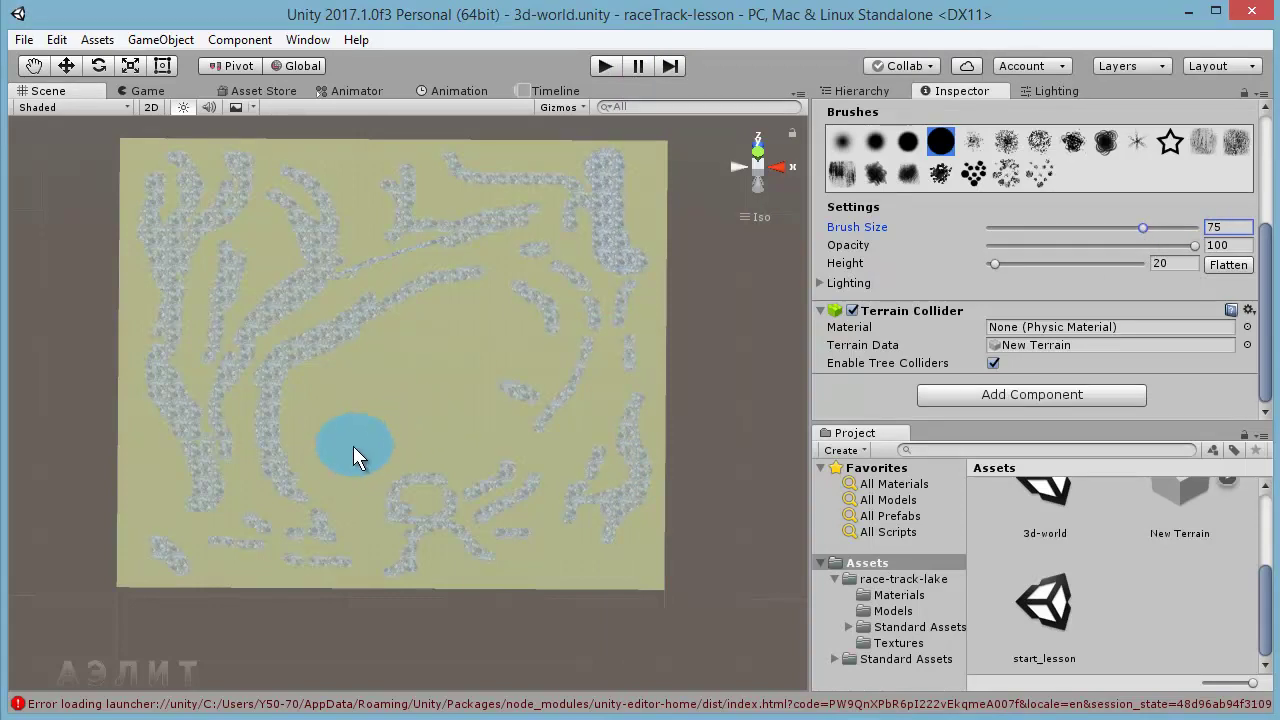
{"action": "left_click_drag", "start_coordinate": [994, 264], "coordinate": [988, 264]}
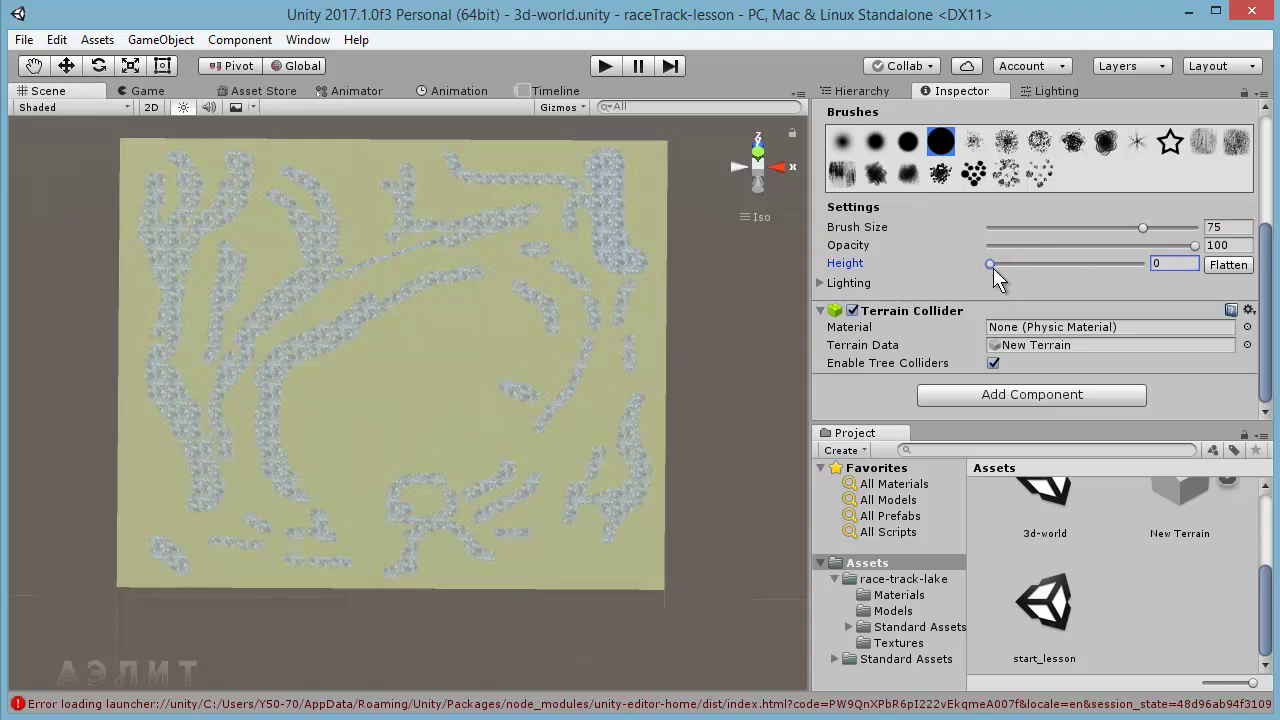
{"action": "left_click_drag", "start_coordinate": [345, 443], "coordinate": [382, 391]}
{"action": "left_click_drag", "start_coordinate": [455, 357], "coordinate": [374, 443]}
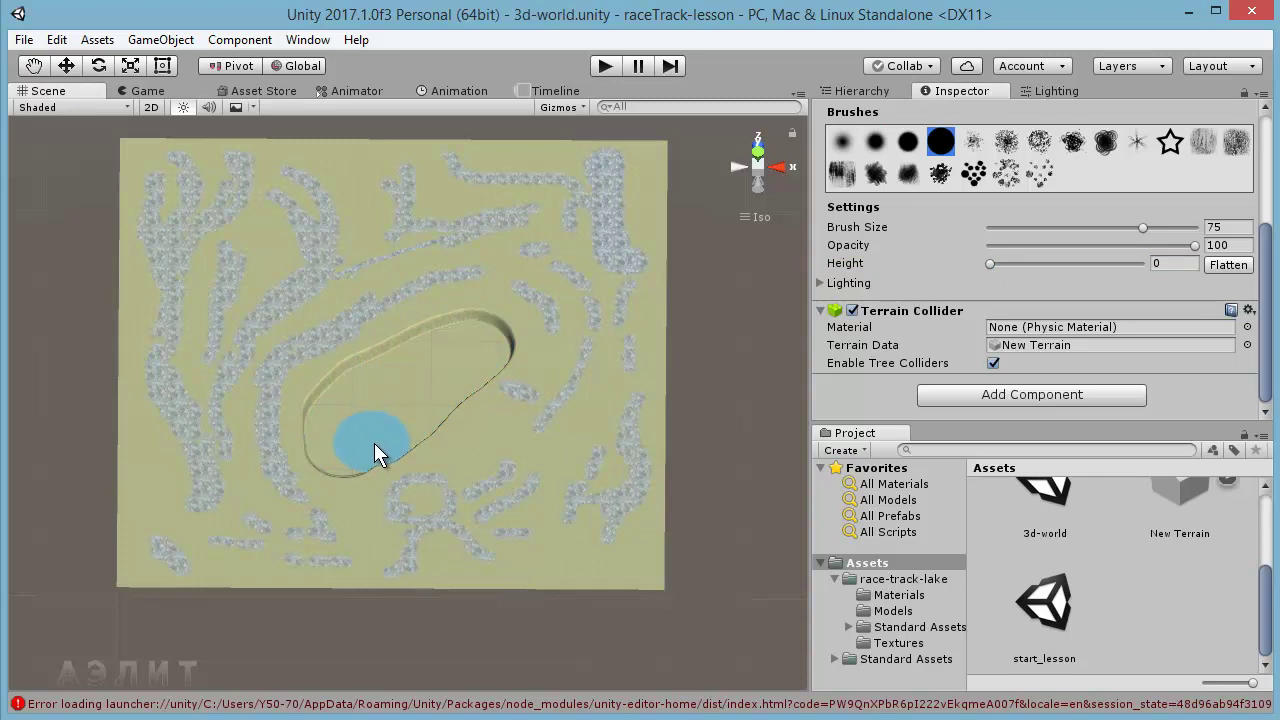
{"action": "mouse_move", "coordinate": [406, 539]}
{"action": "left_mouse_down", "text": "alt"}
{"action": "mouse_move", "coordinate": [414, 226]}
{"action": "mouse_move", "coordinate": [392, 487]}
{"action": "mouse_move", "coordinate": [408, 500]}
{"action": "left_mouse_up", "text": "alt"}
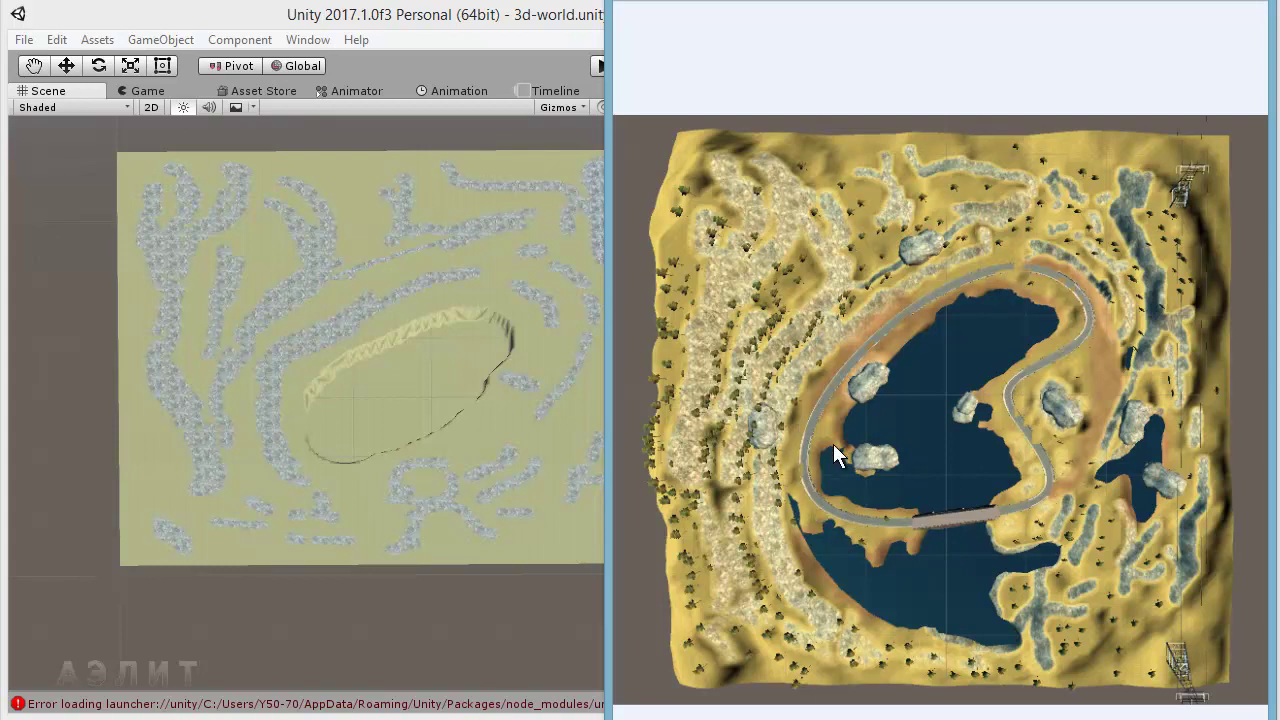
Reshape the oval's upper-right rim, close the reference image, and set target height to 20.
{"action": "left_click_drag", "start_coordinate": [542, 315], "coordinate": [387, 467]}
{"action": "left_click", "coordinate": [353, 467]}
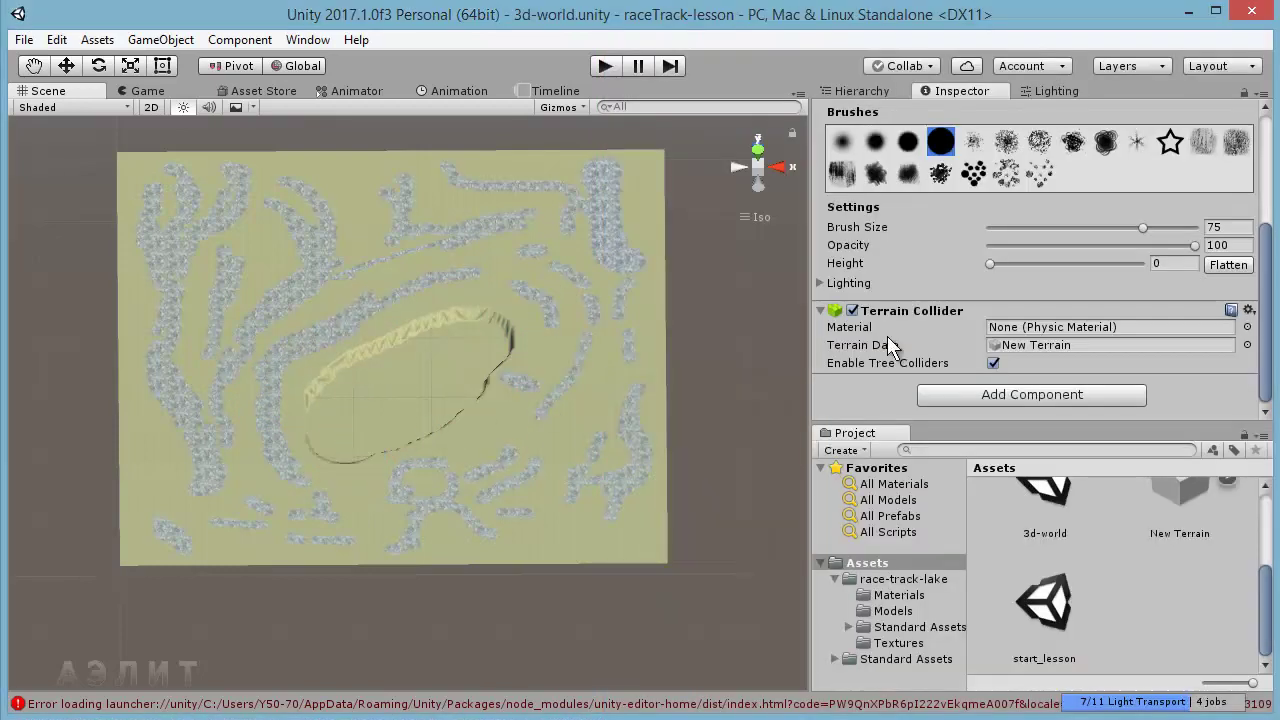
{"action": "left_click", "coordinate": [1162, 267]}
{"action": "type", "text": "20"}
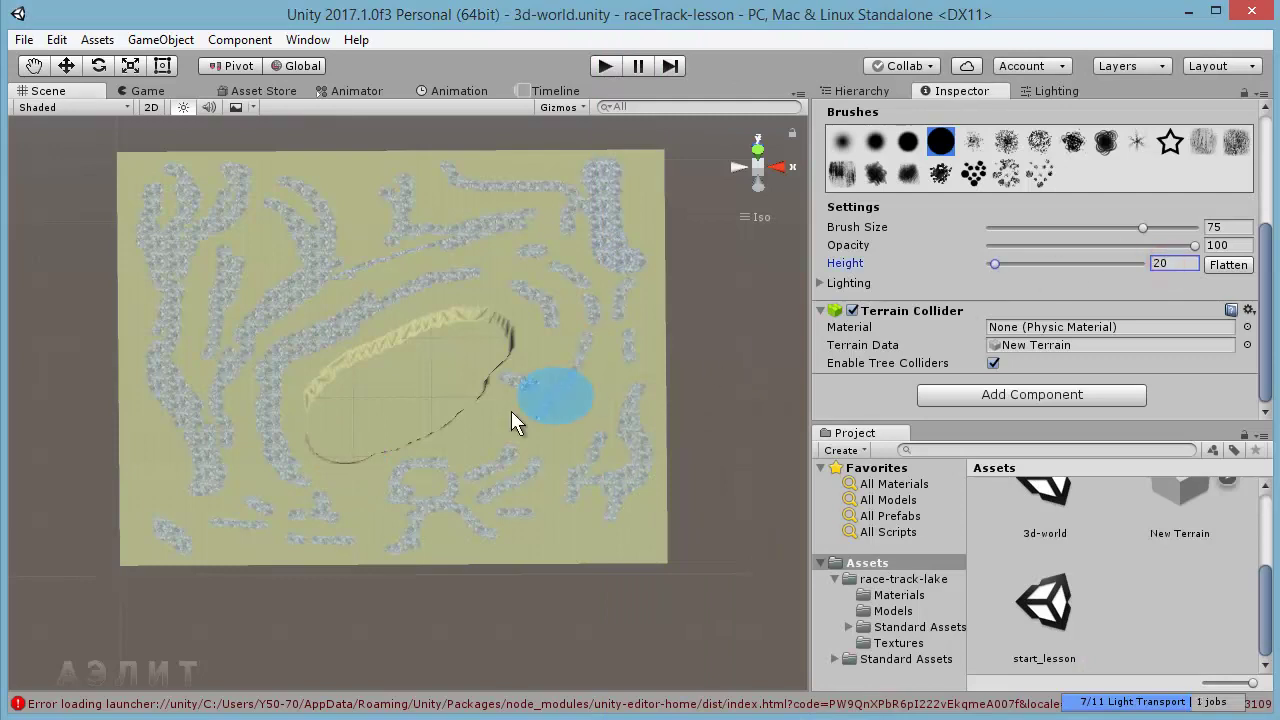
Fill the carved oval into a raised plateau and orbit around to inspect it.
{"action": "left_click_drag", "start_coordinate": [318, 443], "coordinate": [333, 457]}
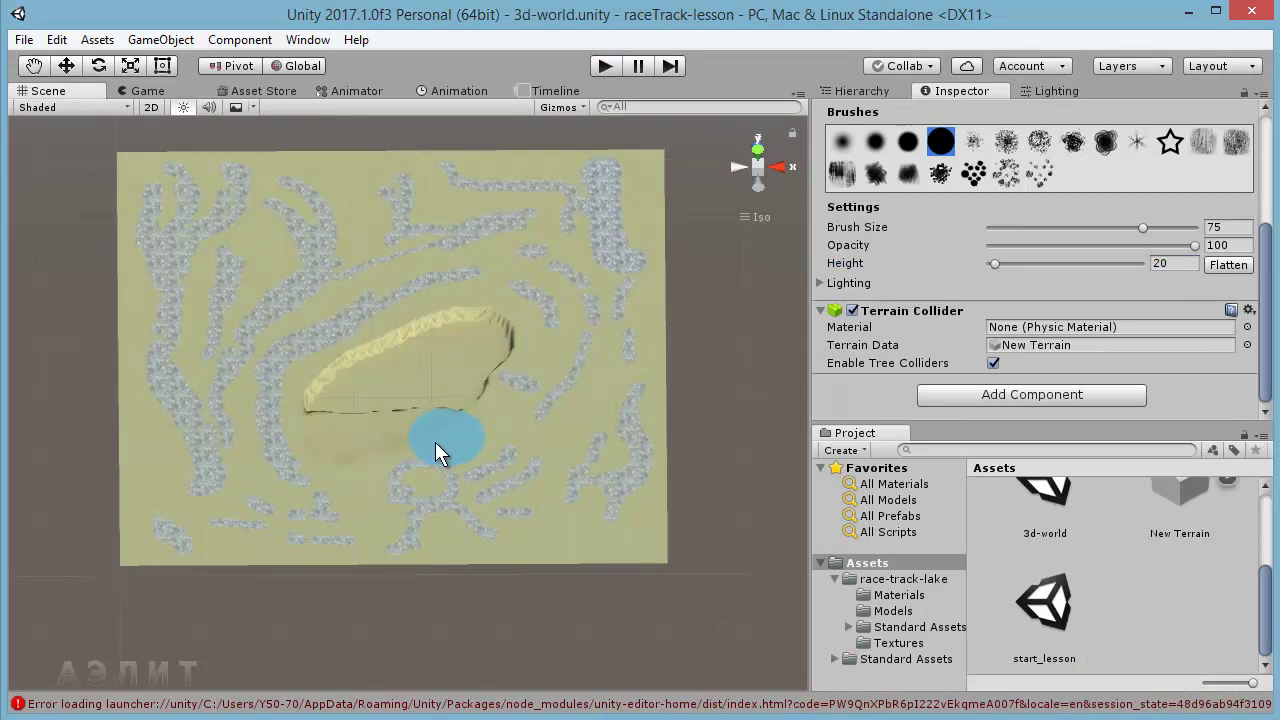
{"action": "mouse_move", "coordinate": [431, 443]}
{"action": "left_mouse_down", "text": "alt"}
{"action": "mouse_move", "coordinate": [440, 296]}
{"action": "mouse_move", "coordinate": [685, 311]}
{"action": "mouse_move", "coordinate": [506, 474]}
{"action": "left_mouse_up", "text": "alt"}
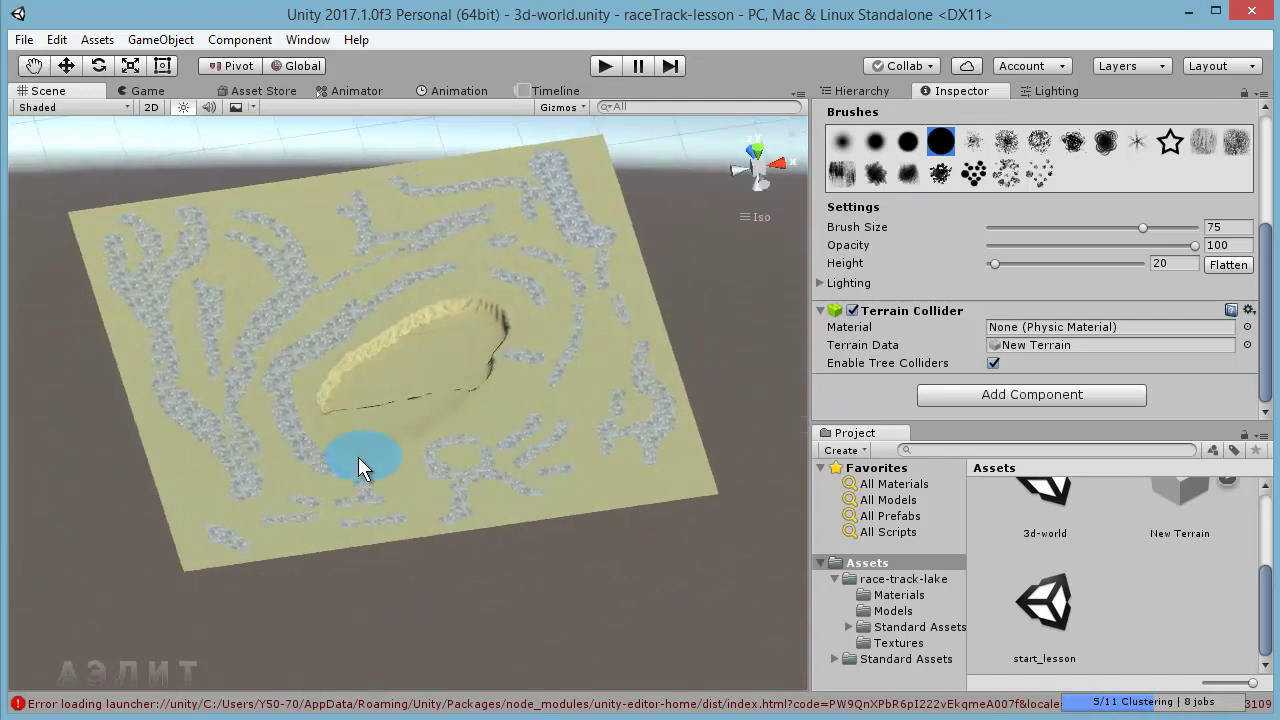
{"action": "left_click_drag", "start_coordinate": [290, 466], "coordinate": [623, 277], "text": "alt"}
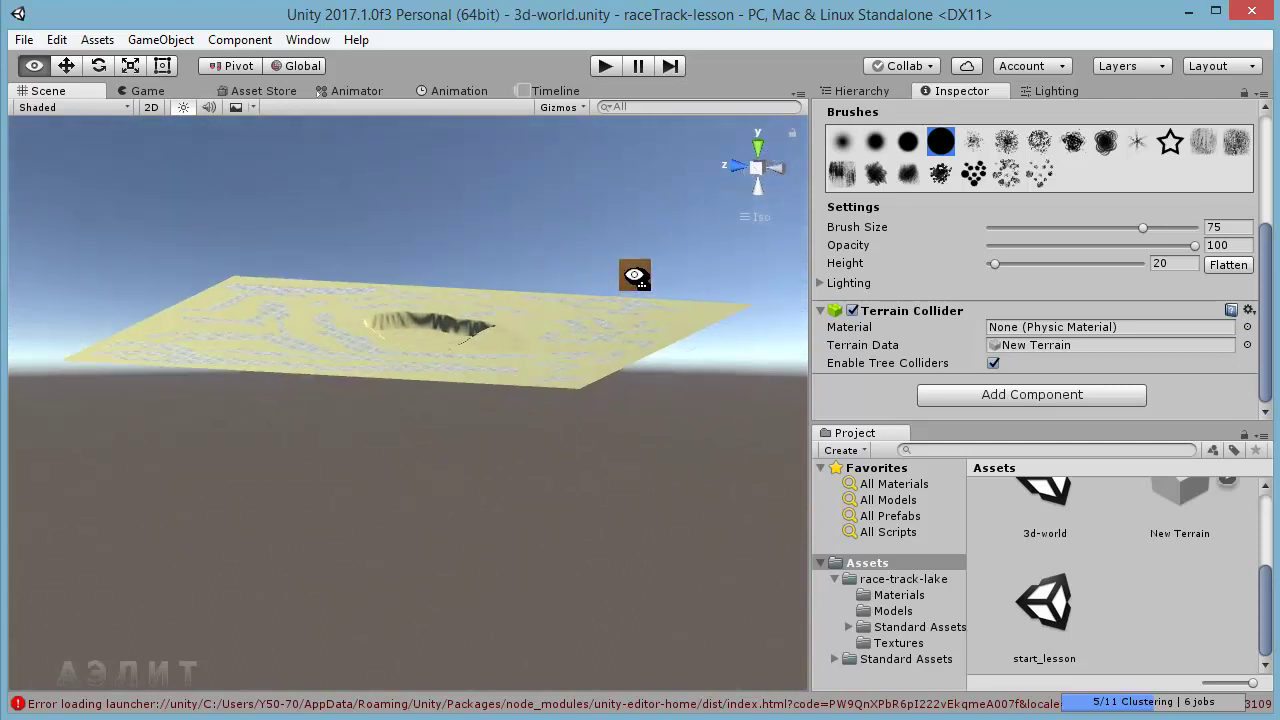
{"action": "mouse_move", "coordinate": [490, 377]}
{"action": "left_mouse_down", "text": "alt"}
{"action": "mouse_move", "coordinate": [572, 370]}
{"action": "mouse_move", "coordinate": [376, 479]}
{"action": "left_mouse_up", "text": "alt"}
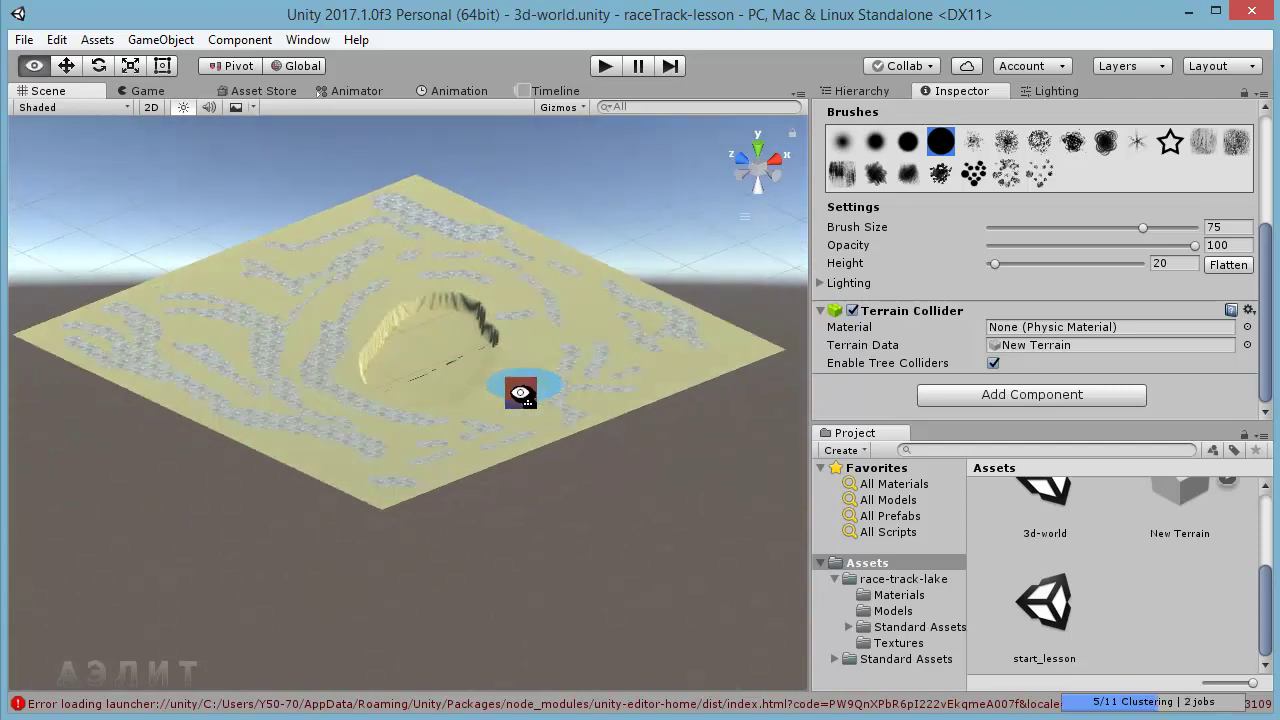
{"action": "mouse_move", "coordinate": [376, 479]}
{"action": "left_mouse_down", "text": "alt"}
{"action": "mouse_move", "coordinate": [424, 571]}
{"action": "mouse_move", "coordinate": [519, 580]}
{"action": "left_mouse_up", "text": "alt"}
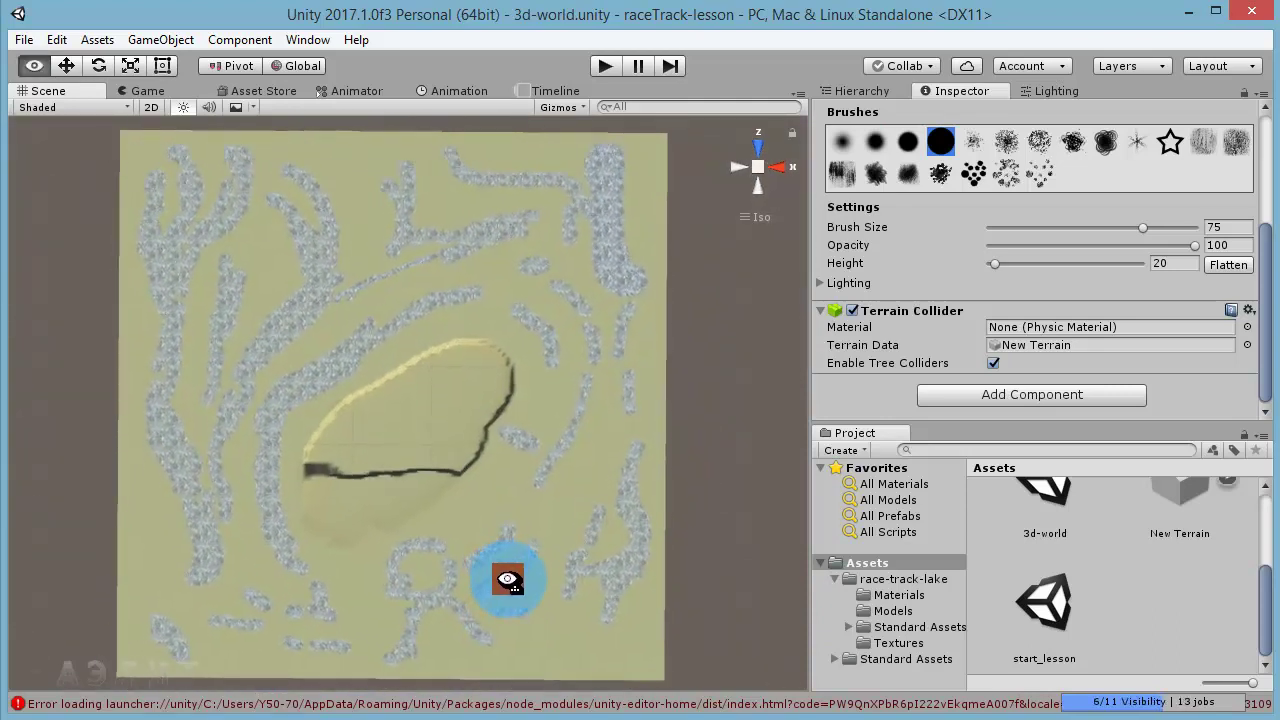
{"action": "left_click_drag", "start_coordinate": [543, 482], "coordinate": [560, 505], "text": "alt"}
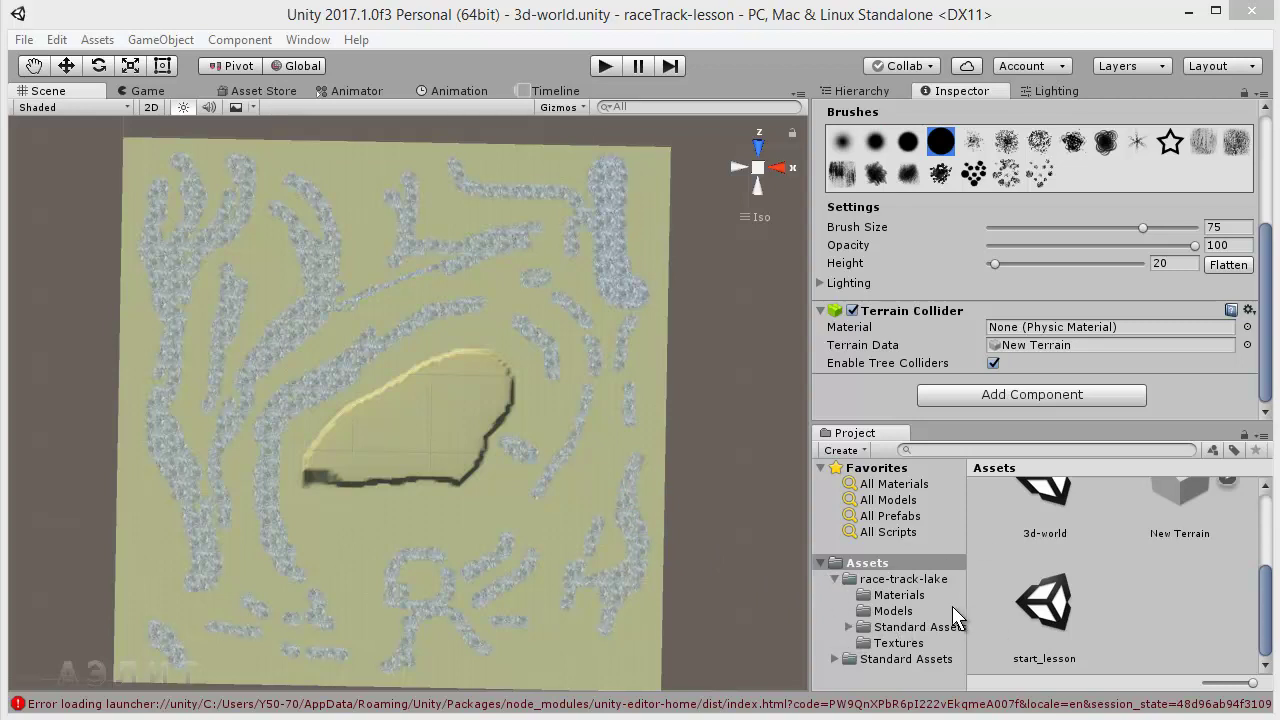
Open the Models folder, adjust the thumbnail size, and drag the race-track model onto the flattened terrain.
{"action": "left_click", "coordinate": [864, 611]}
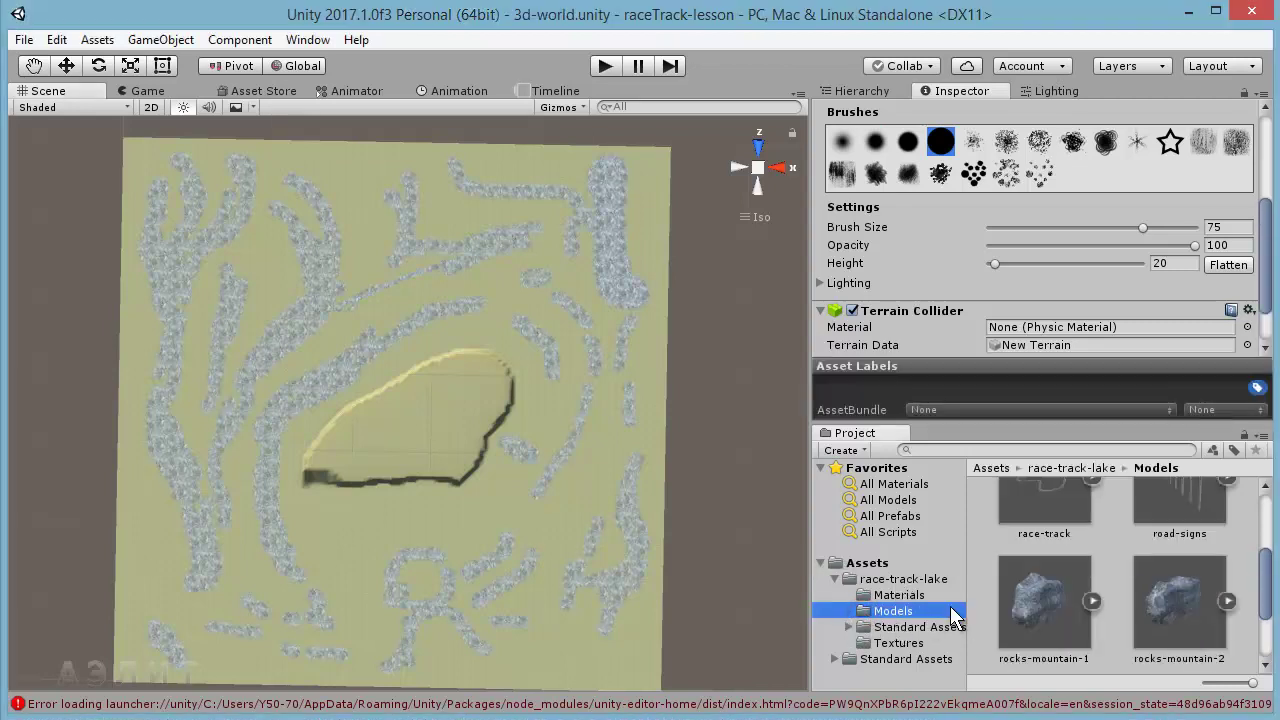
{"action": "left_click_drag", "start_coordinate": [1265, 595], "coordinate": [1265, 531]}
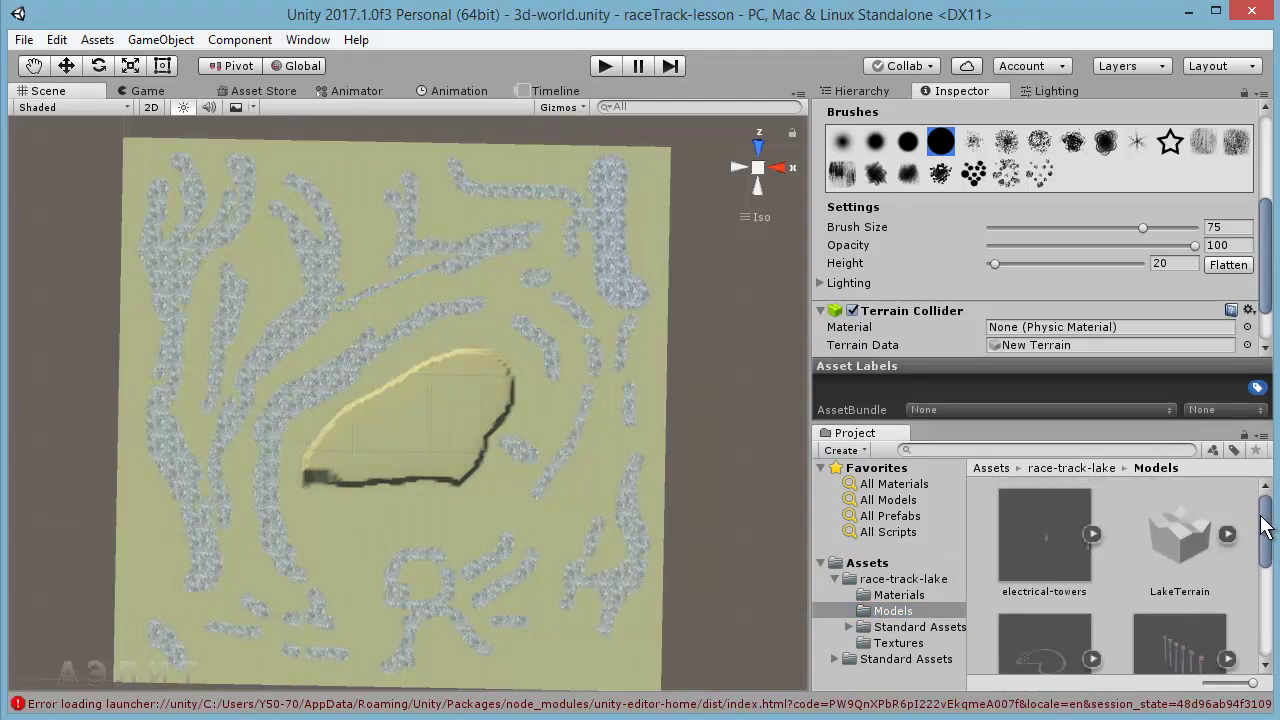
{"action": "scroll", "coordinate": [1145, 565], "scroll_direction": "down", "scroll_amount": 3}
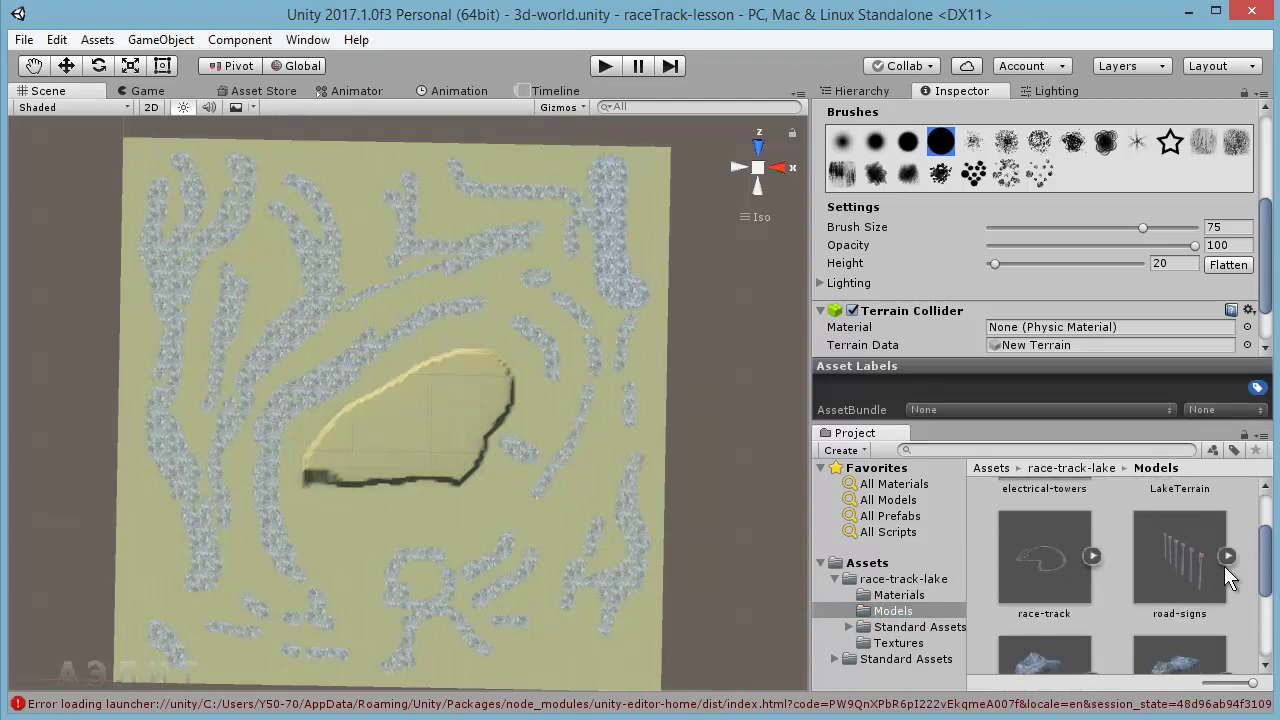
{"action": "mouse_move", "coordinate": [1266, 560]}
{"action": "left_mouse_down"}
{"action": "mouse_move", "coordinate": [1273, 618]}
{"action": "mouse_move", "coordinate": [1270, 572]}
{"action": "left_mouse_up"}
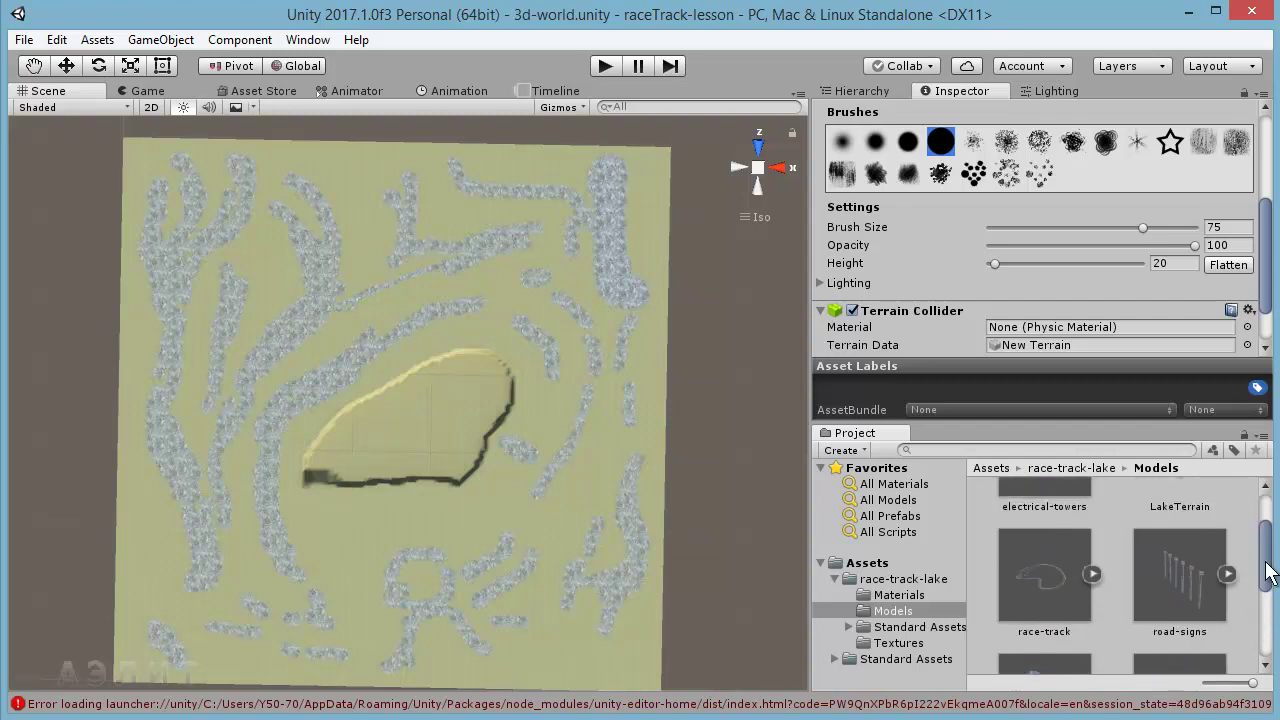
{"action": "left_click_drag", "start_coordinate": [1270, 572], "coordinate": [1268, 576]}
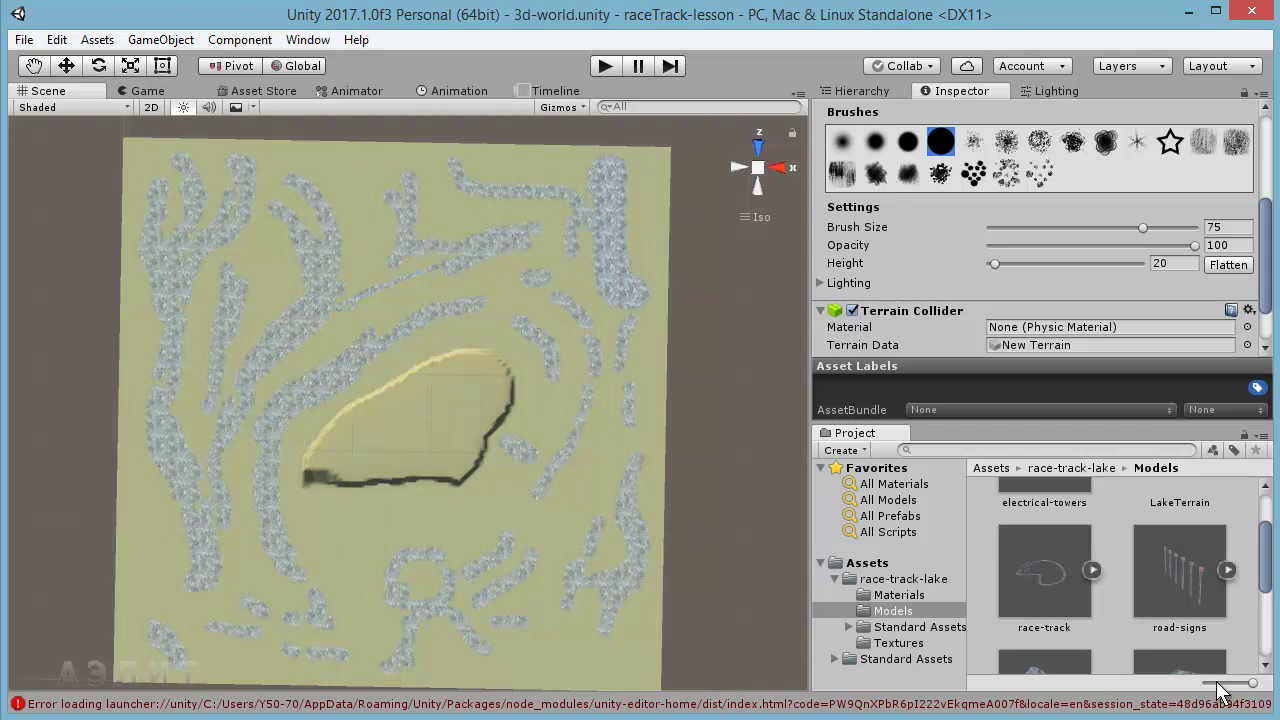
{"action": "left_click_drag", "start_coordinate": [1252, 683], "coordinate": [1204, 688]}
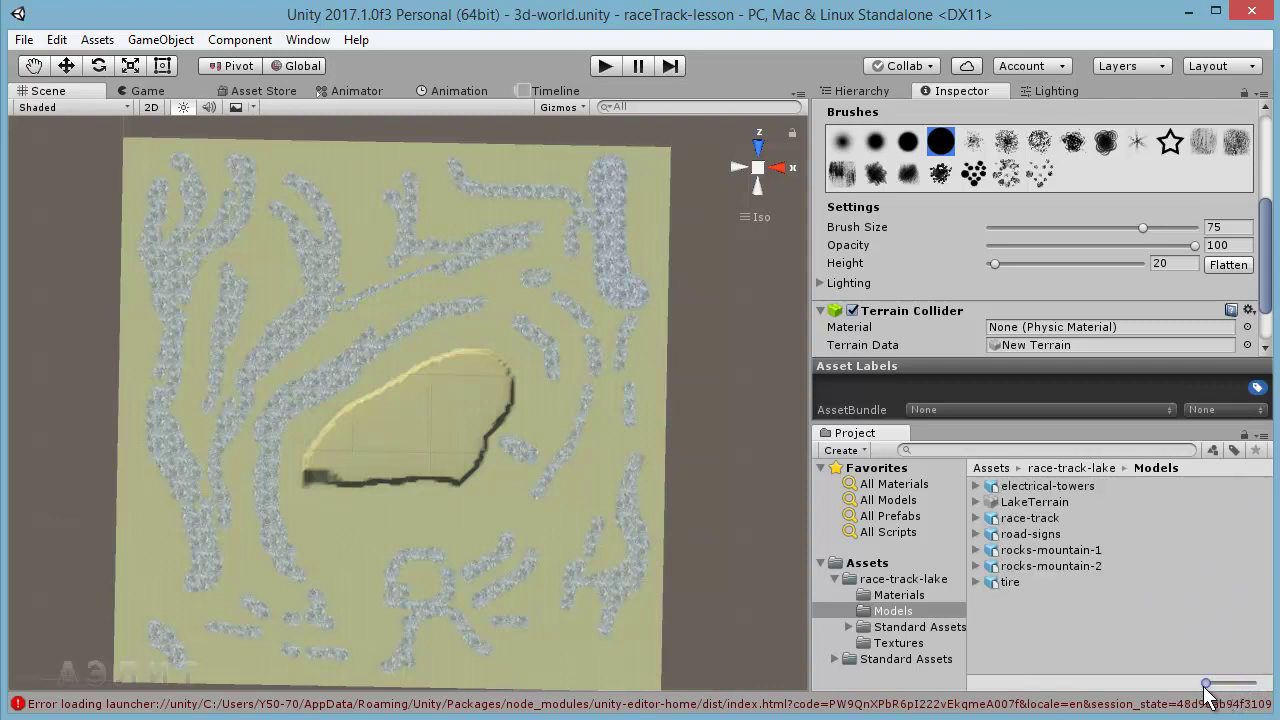
{"action": "mouse_move", "coordinate": [1205, 686]}
{"action": "left_mouse_down"}
{"action": "mouse_move", "coordinate": [1251, 689]}
{"action": "mouse_move", "coordinate": [1237, 686]}
{"action": "left_mouse_up"}
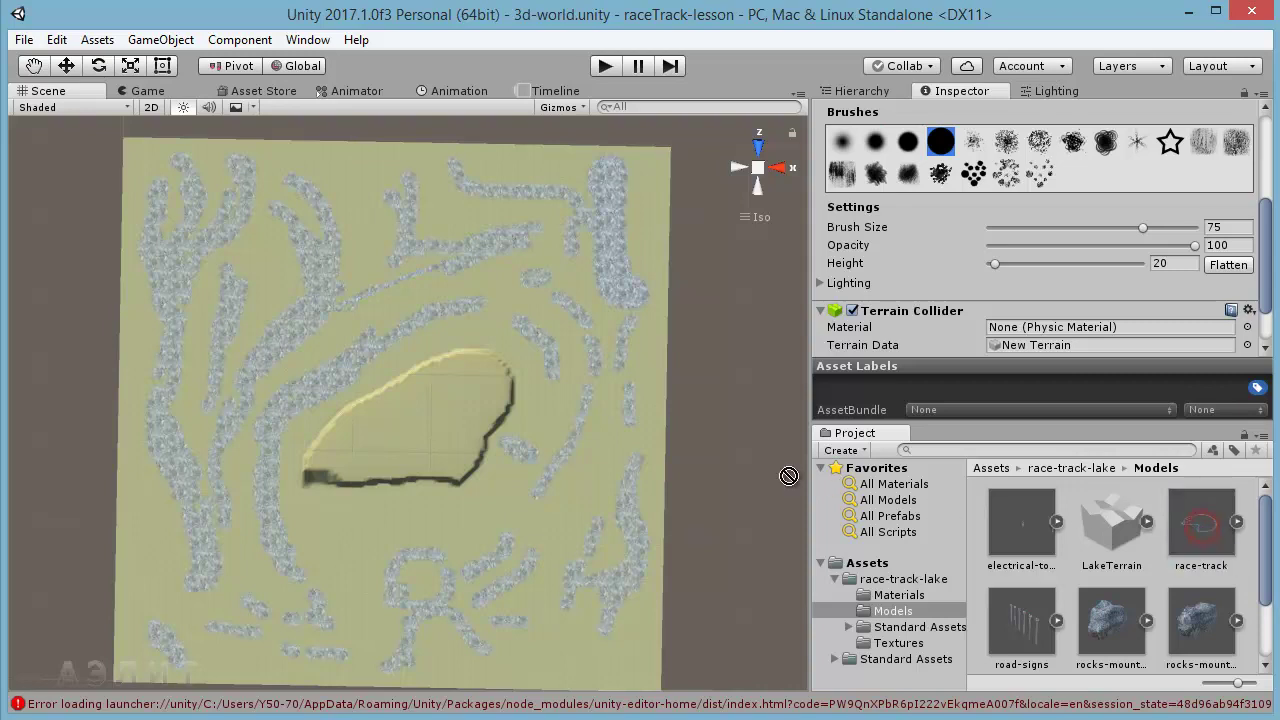
{"action": "left_click_drag", "start_coordinate": [388, 454], "coordinate": [399, 451]}
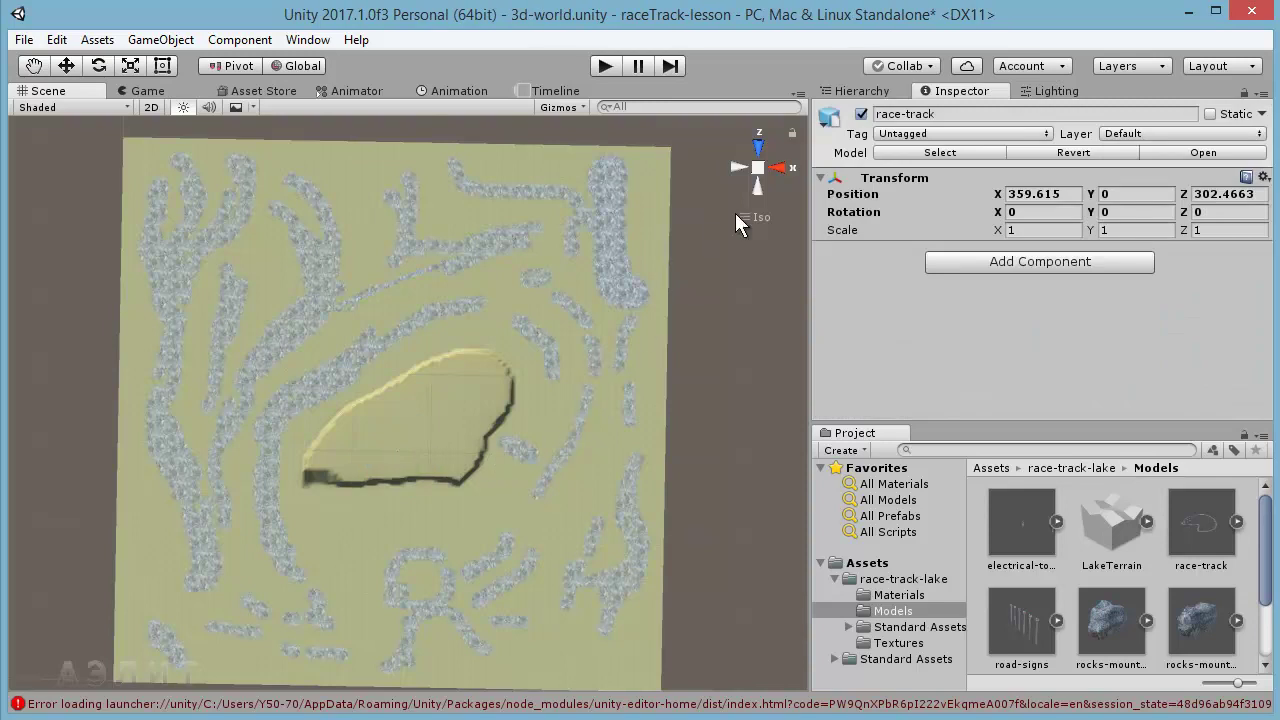
Show the Hierarchy, choose the Move tool, and zoom in on the race-track model.
{"action": "left_click", "coordinate": [854, 92]}
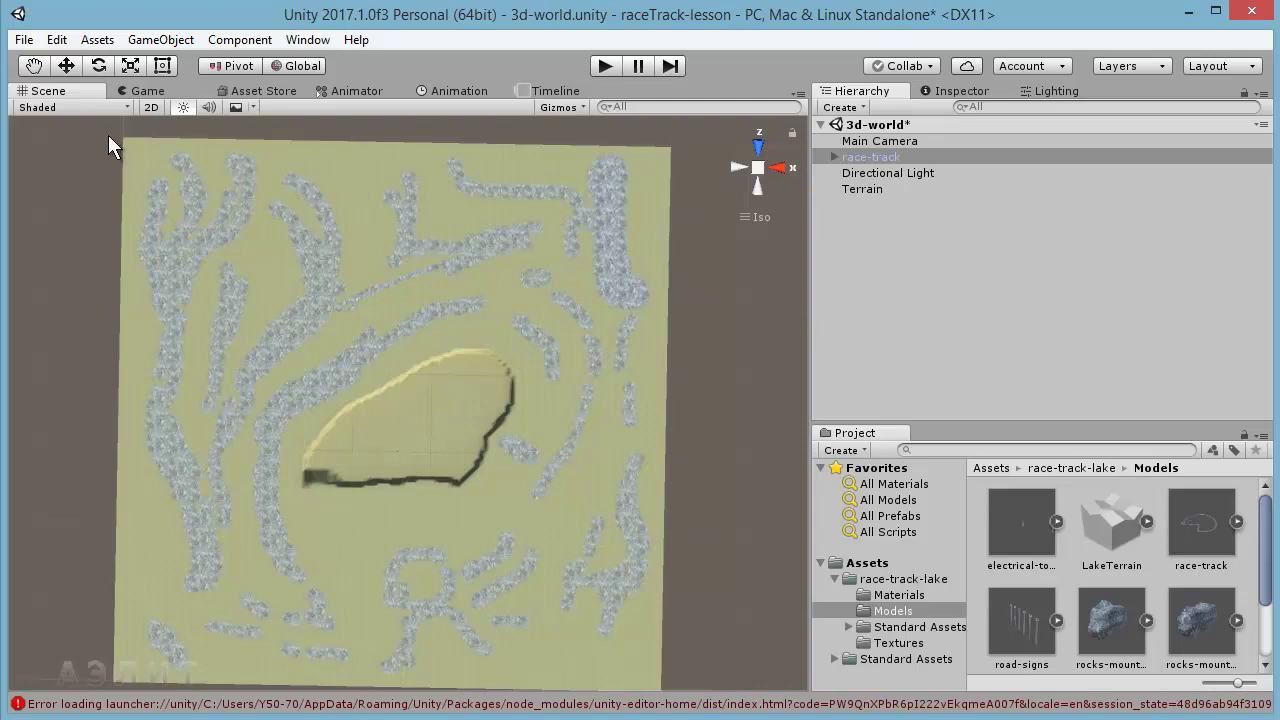
{"action": "left_click", "coordinate": [66, 66]}
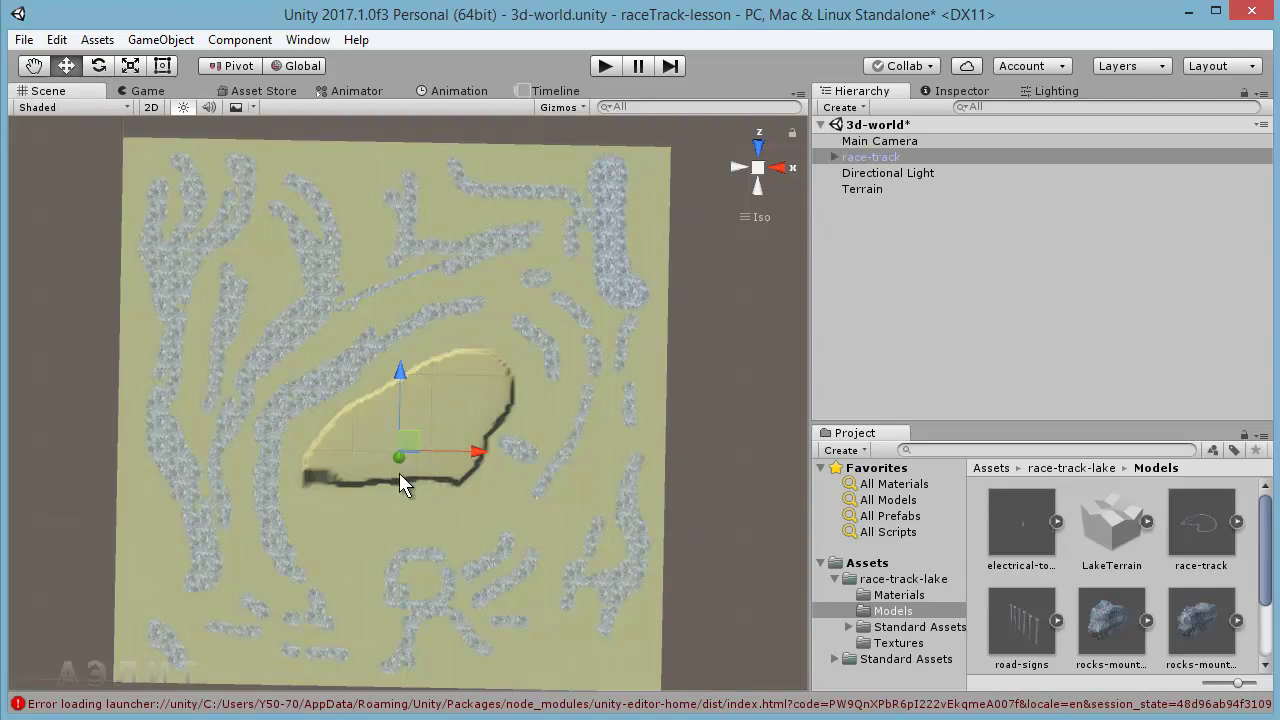
{"action": "scroll", "coordinate": [451, 439], "scroll_direction": "up", "scroll_amount": 5}
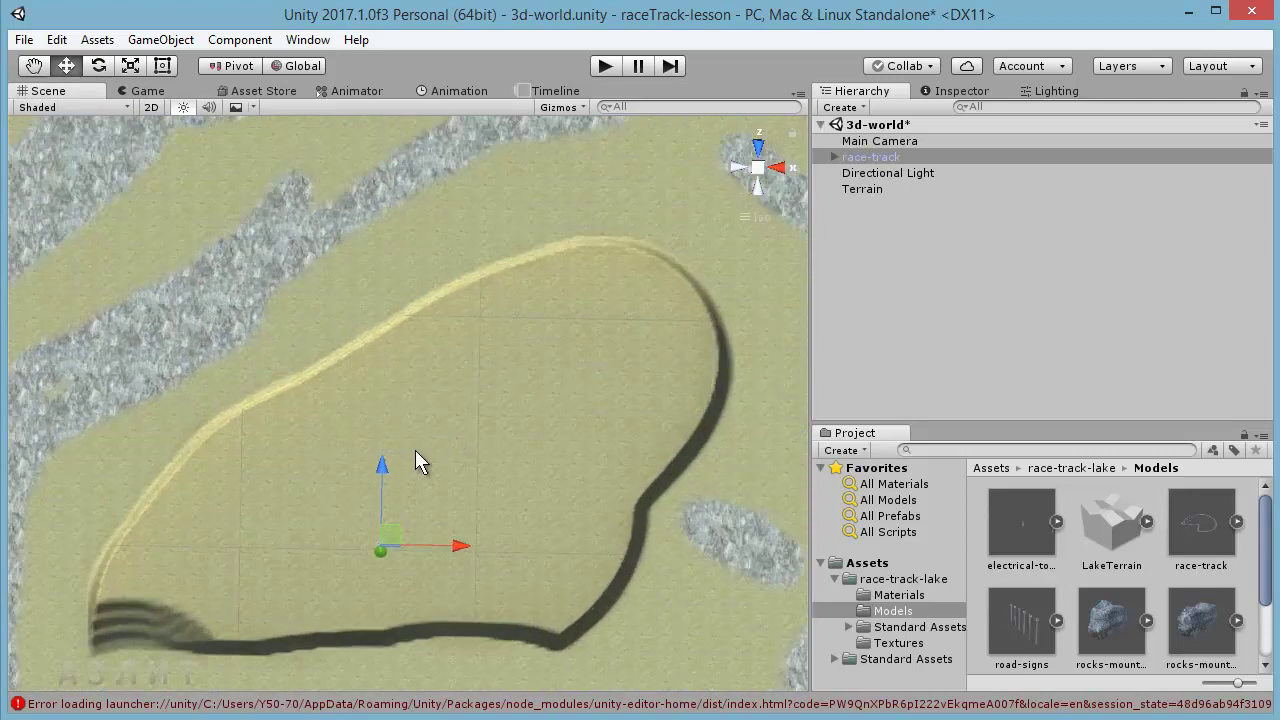
{"action": "scroll", "coordinate": [450, 440], "scroll_direction": "up", "scroll_amount": 6}
{"action": "scroll", "coordinate": [465, 443], "scroll_direction": "up", "scroll_amount": 5}
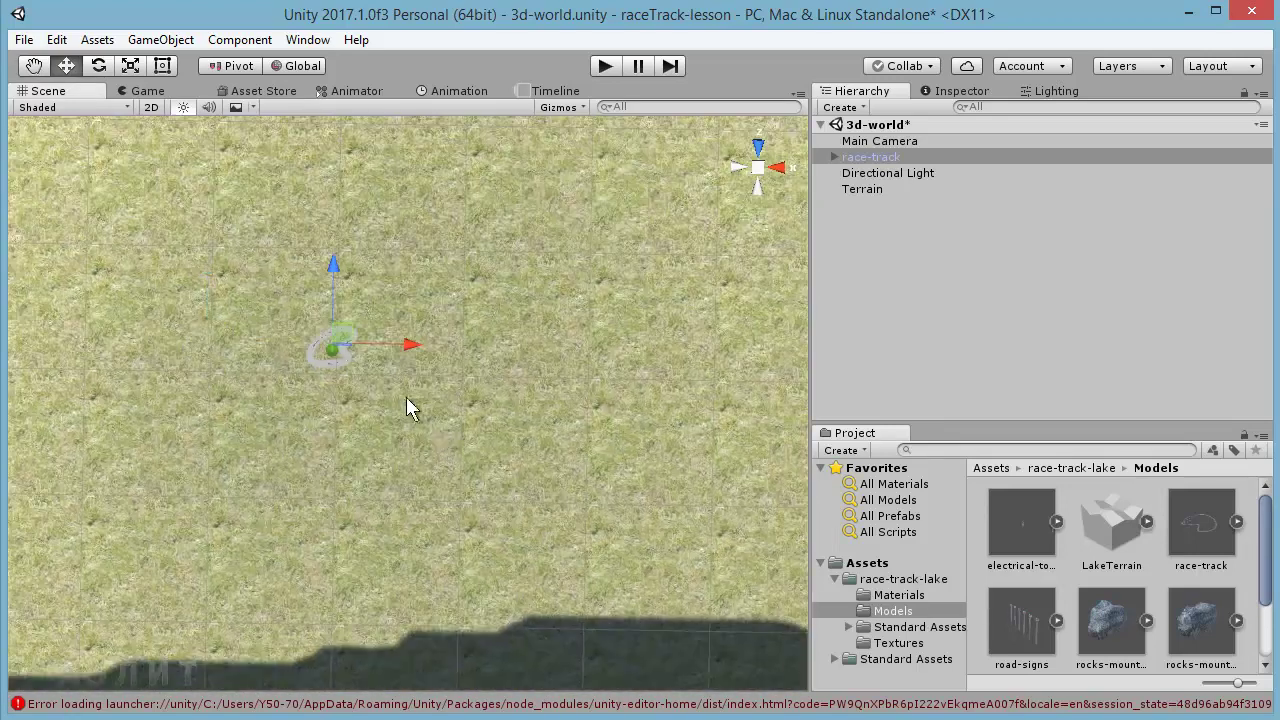
Zoom in and out and tilt slightly to inspect the tiny race-track on the terrain.
{"action": "scroll", "coordinate": [494, 382], "scroll_direction": "down", "scroll_amount": 3}
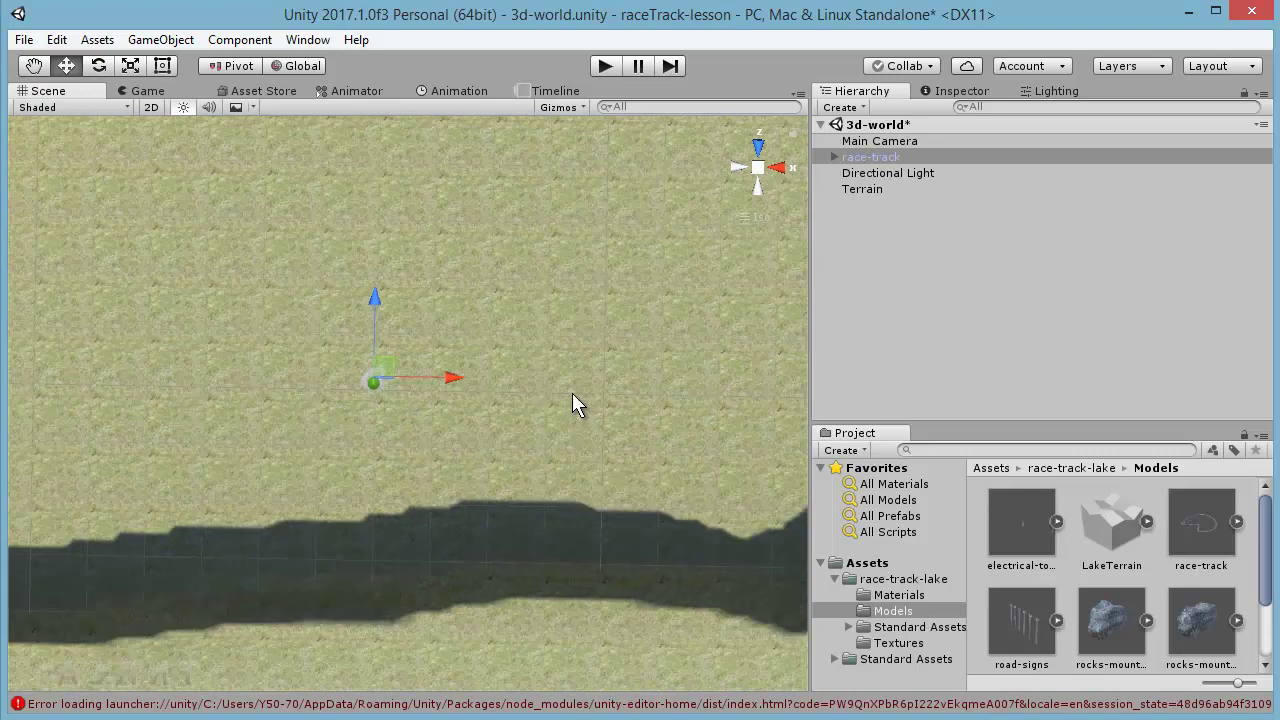
{"action": "scroll", "coordinate": [572, 393], "scroll_direction": "down", "scroll_amount": 3}
{"action": "scroll", "coordinate": [573, 393], "scroll_direction": "down", "scroll_amount": 2}
{"action": "scroll", "coordinate": [573, 393], "scroll_direction": "down", "scroll_amount": 2}
{"action": "scroll", "coordinate": [573, 393], "scroll_direction": "down", "scroll_amount": 2}
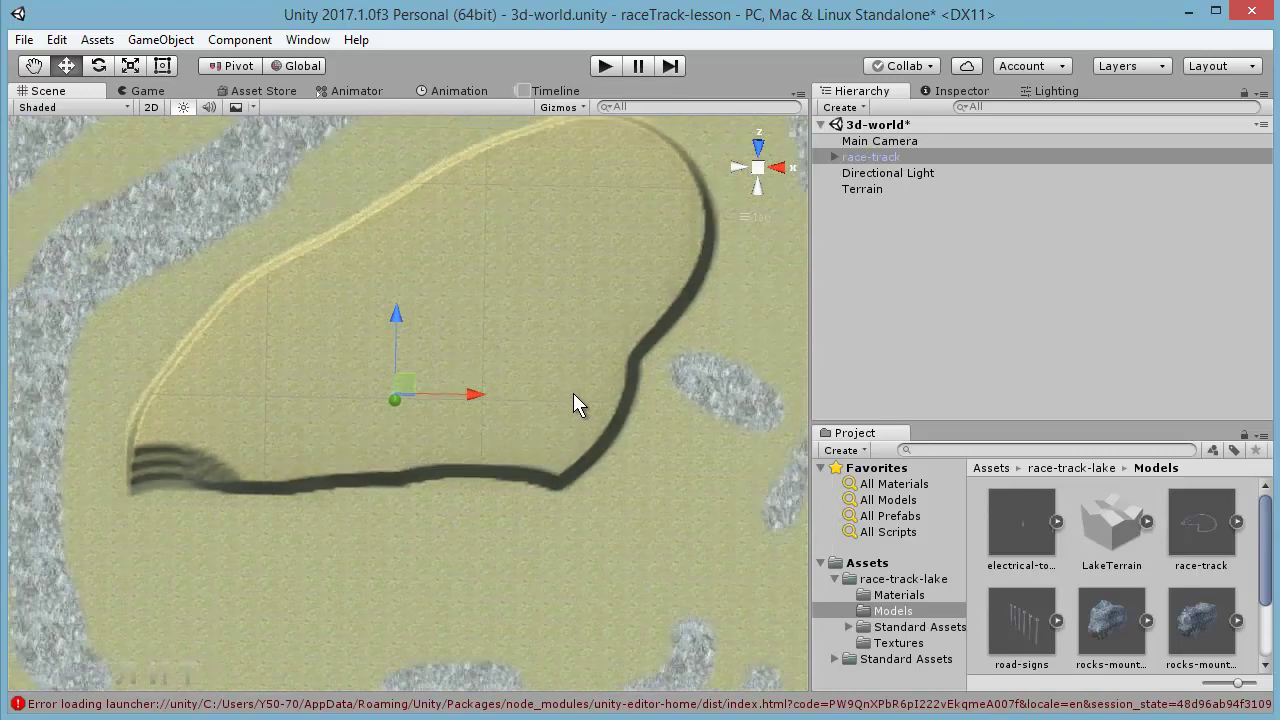
{"action": "scroll", "coordinate": [380, 410], "scroll_direction": "up", "scroll_amount": 3}
{"action": "scroll", "coordinate": [424, 405], "scroll_direction": "up", "scroll_amount": 2}
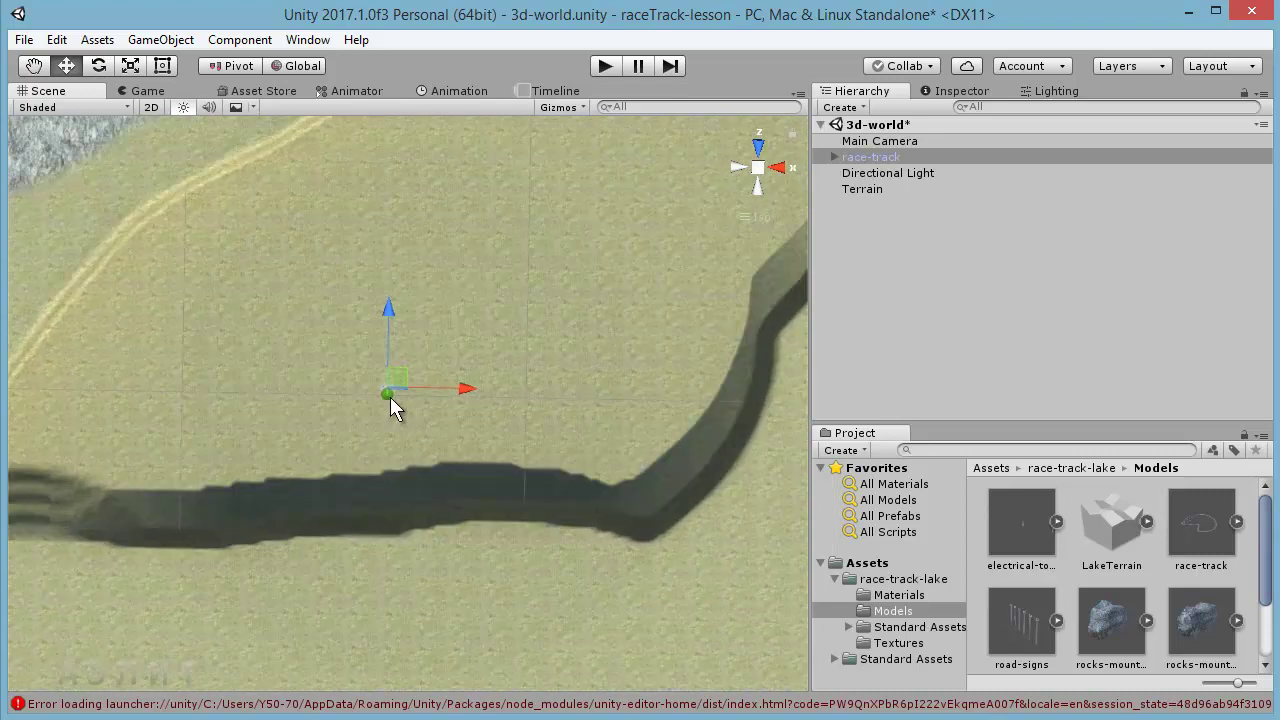
{"action": "scroll", "coordinate": [545, 378], "scroll_direction": "down", "scroll_amount": 2}
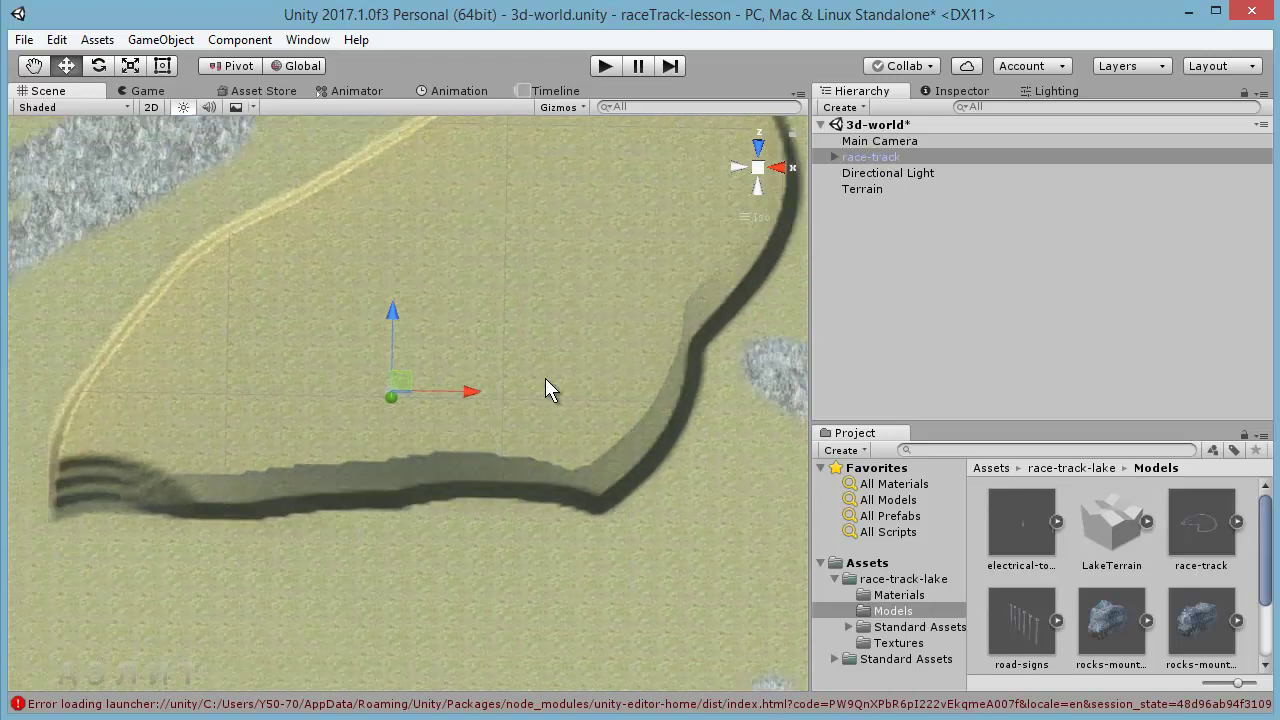
{"action": "scroll", "coordinate": [545, 381], "scroll_direction": "down", "scroll_amount": 2}
{"action": "scroll", "coordinate": [545, 381], "scroll_direction": "down", "scroll_amount": 2}
{"action": "scroll", "coordinate": [545, 381], "scroll_direction": "down", "scroll_amount": 2}
{"action": "scroll", "coordinate": [545, 382], "scroll_direction": "down", "scroll_amount": 2}
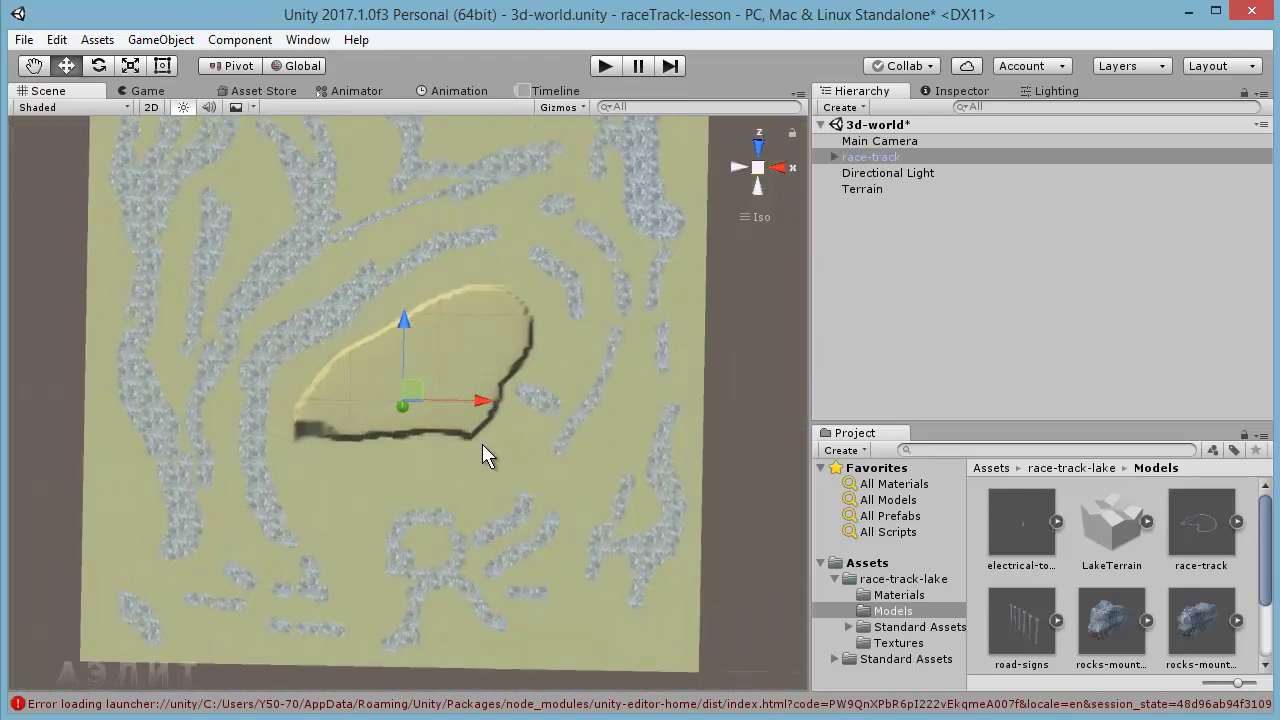
{"action": "left_click_drag", "start_coordinate": [499, 452], "coordinate": [503, 452], "text": "alt"}
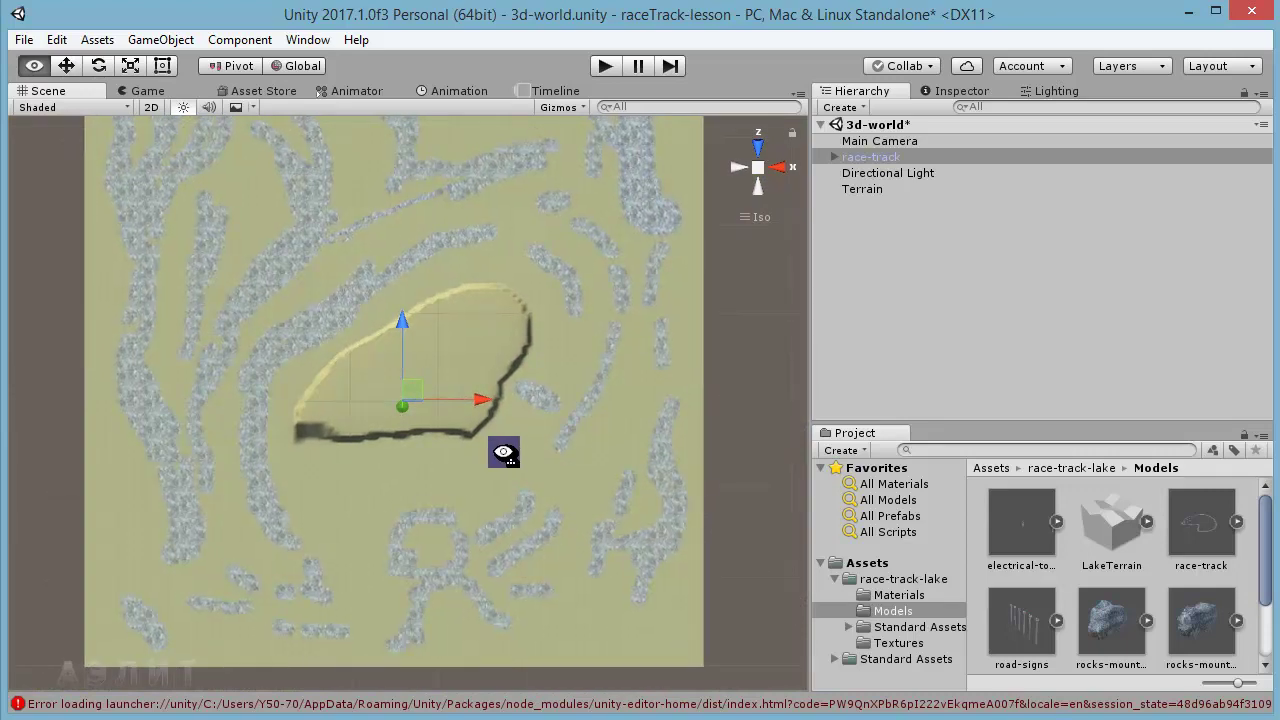
{"action": "scroll", "coordinate": [523, 495], "scroll_direction": "up", "scroll_amount": 3}
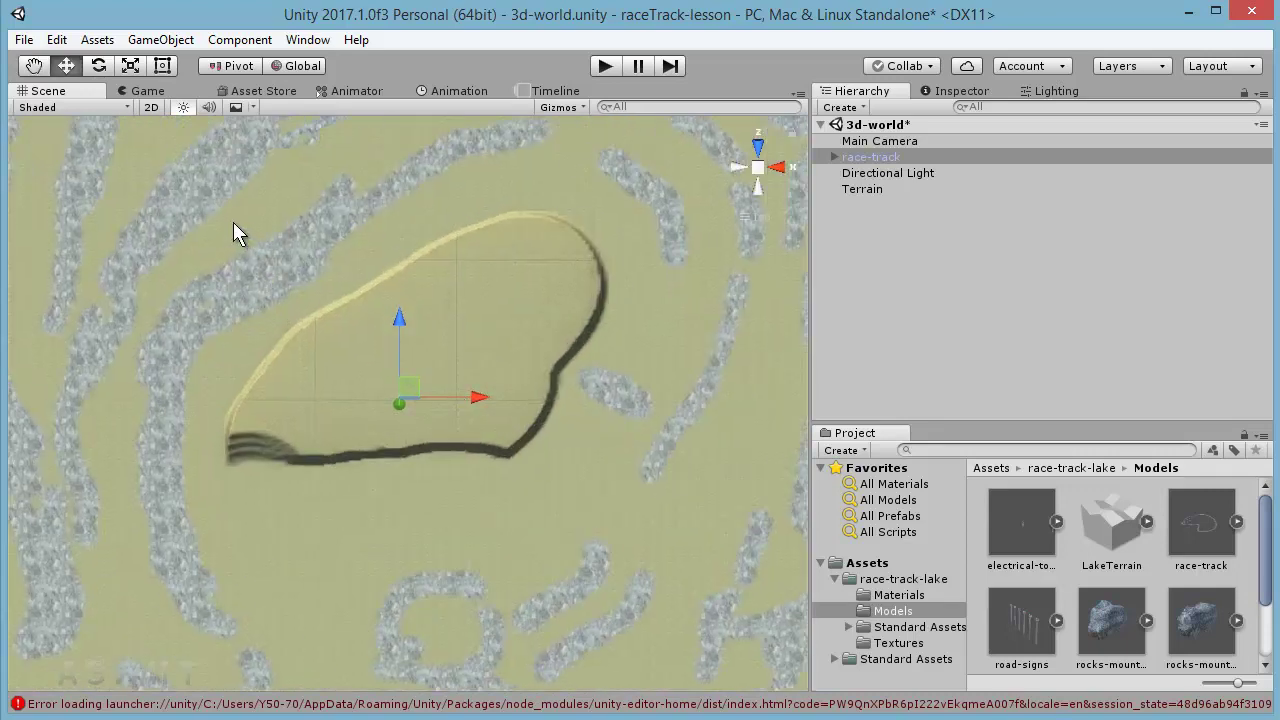
{"action": "scroll", "coordinate": [518, 463], "scroll_direction": "down", "scroll_amount": 1}
{"action": "scroll", "coordinate": [518, 463], "scroll_direction": "down", "scroll_amount": 1}
{"action": "scroll", "coordinate": [518, 453], "scroll_direction": "down", "scroll_amount": 2}
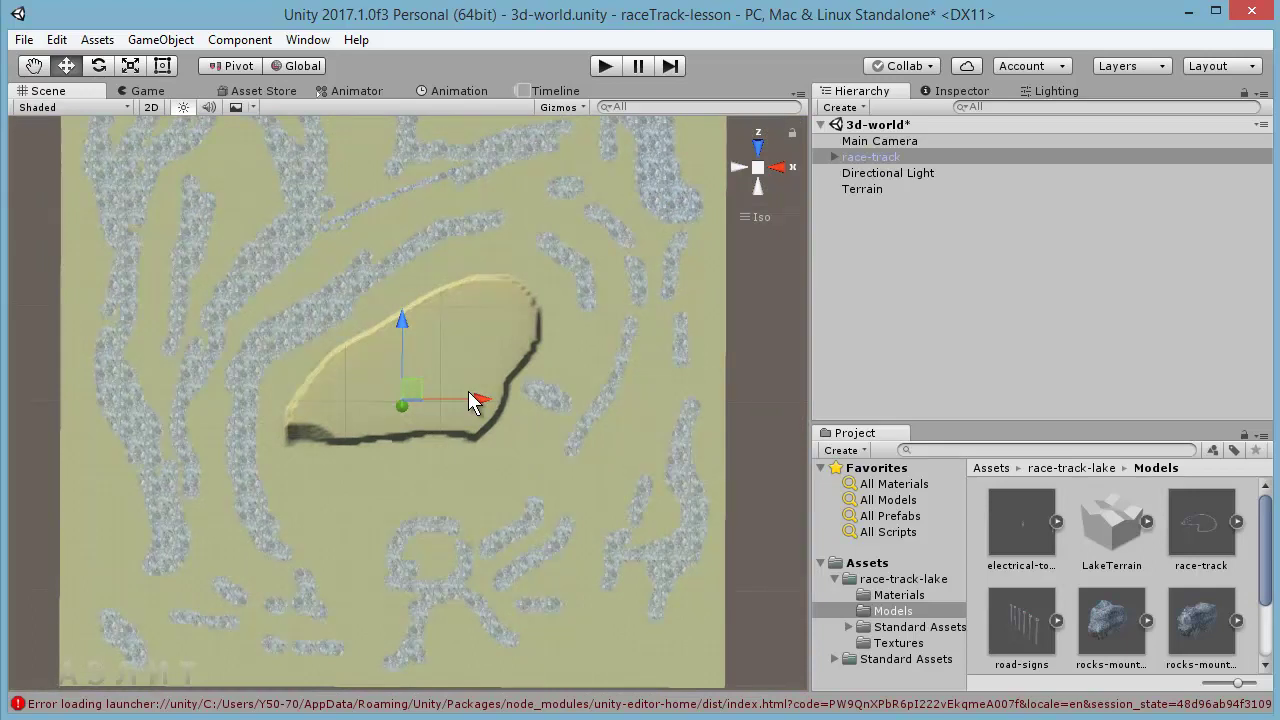
Scale the race-track model up uniformly with the Scale tool to match the painted track outline.
{"action": "left_click", "coordinate": [130, 65]}
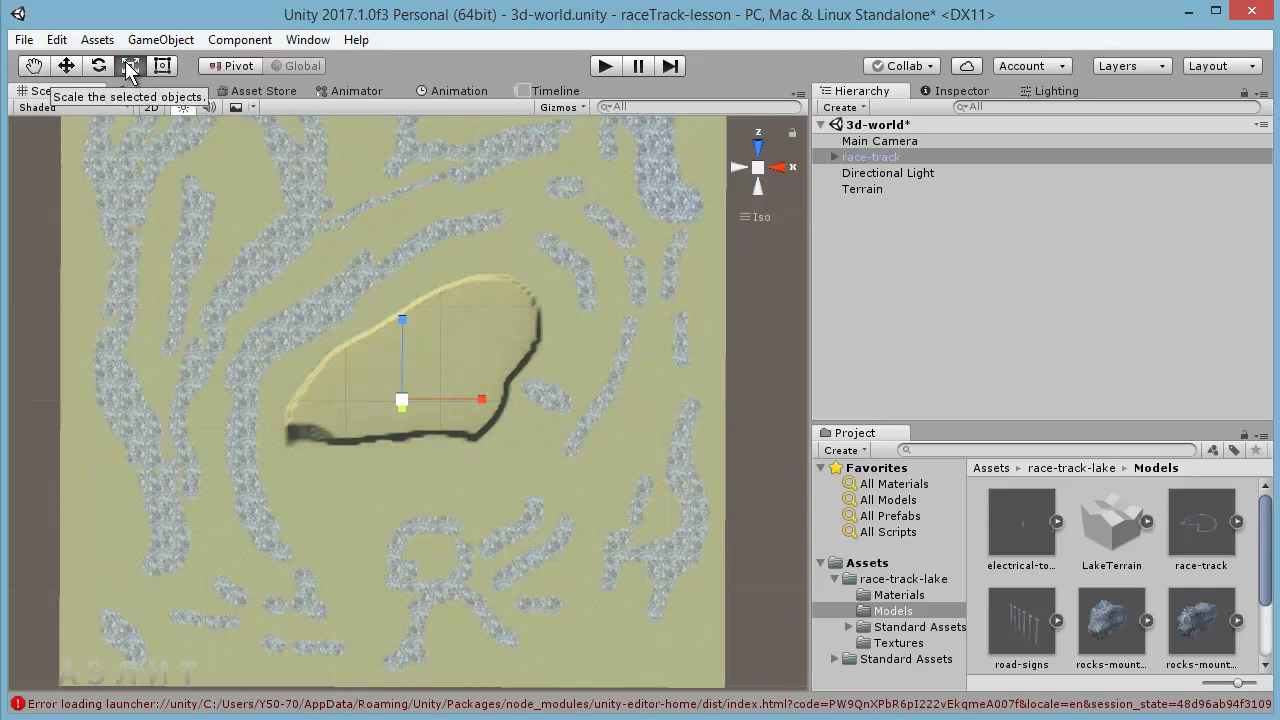
{"action": "left_click_drag", "start_coordinate": [405, 399], "coordinate": [487, 395]}
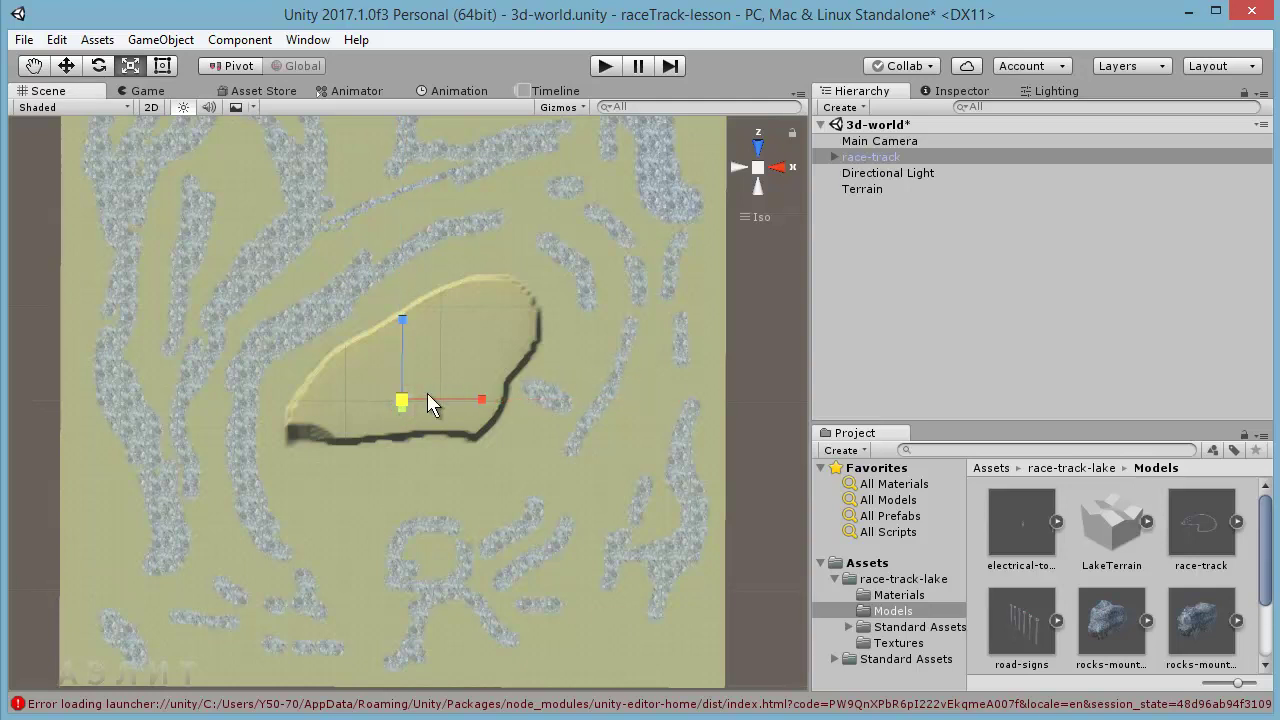
{"action": "left_click", "coordinate": [402, 402]}
{"action": "left_click_drag", "start_coordinate": [401, 398], "coordinate": [554, 359]}
{"action": "left_click_drag", "start_coordinate": [399, 397], "coordinate": [527, 380]}
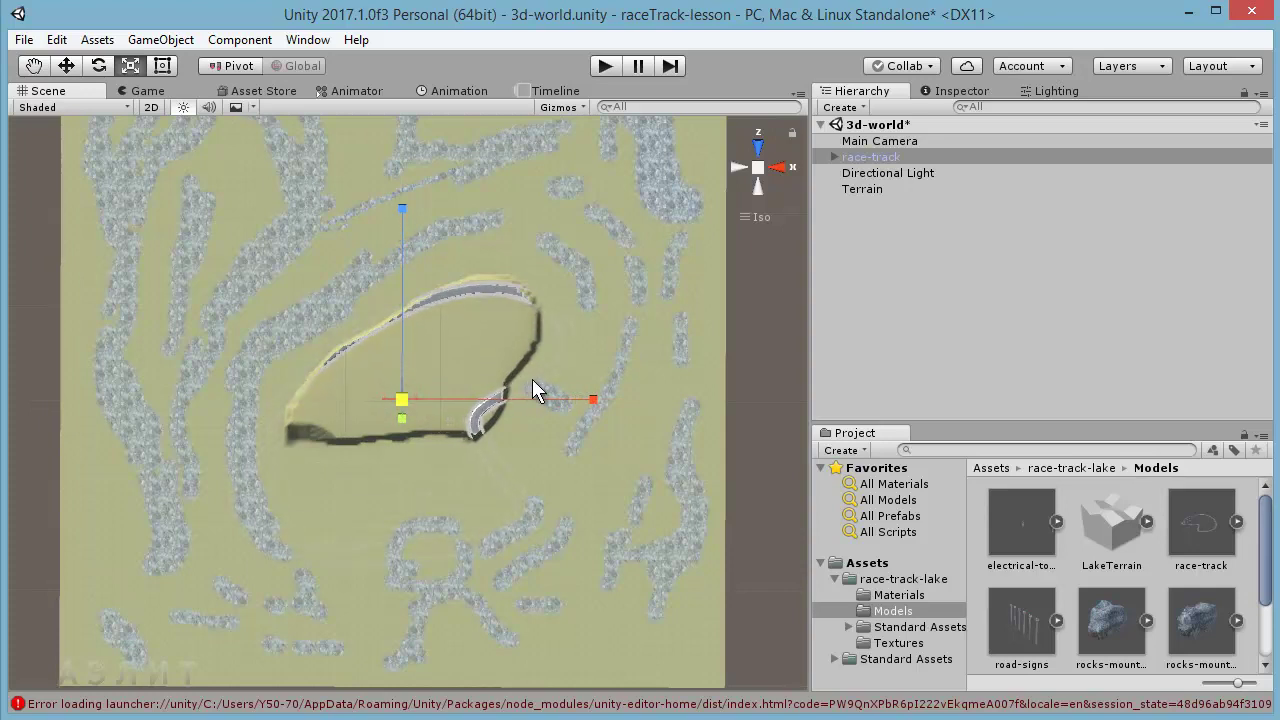
{"action": "left_click_drag", "start_coordinate": [527, 380], "coordinate": [511, 382]}
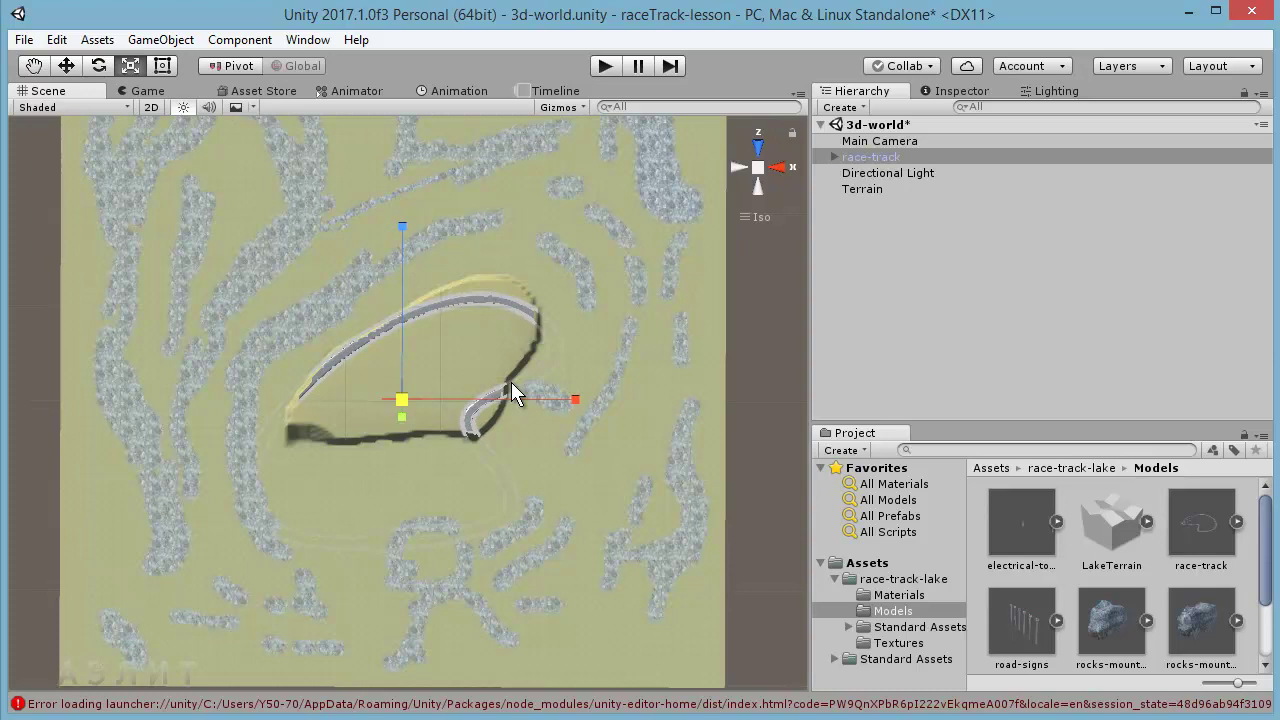
{"action": "left_click_drag", "start_coordinate": [512, 390], "coordinate": [511, 390]}
{"action": "mouse_move", "coordinate": [408, 555]}
{"action": "left_mouse_down", "text": "alt"}
{"action": "mouse_move", "coordinate": [459, 229]}
{"action": "mouse_move", "coordinate": [566, 292]}
{"action": "mouse_move", "coordinate": [457, 434]}
{"action": "mouse_move", "coordinate": [552, 504]}
{"action": "mouse_move", "coordinate": [570, 444]}
{"action": "mouse_move", "coordinate": [562, 455]}
{"action": "mouse_move", "coordinate": [543, 380]}
{"action": "mouse_move", "coordinate": [580, 280]}
{"action": "left_mouse_up", "text": "alt"}
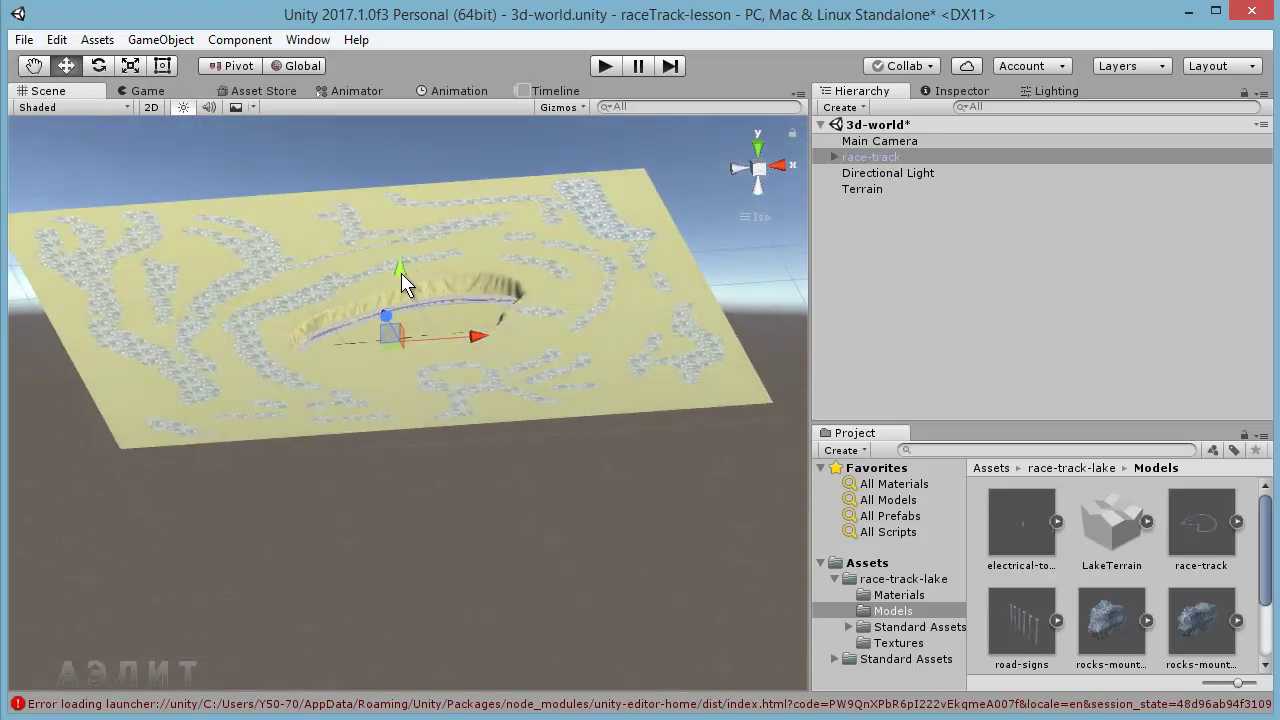
Set the race-track's Position Y to 20 and move it forward along Z to 339.
{"action": "left_click_drag", "start_coordinate": [401, 271], "coordinate": [414, 243]}
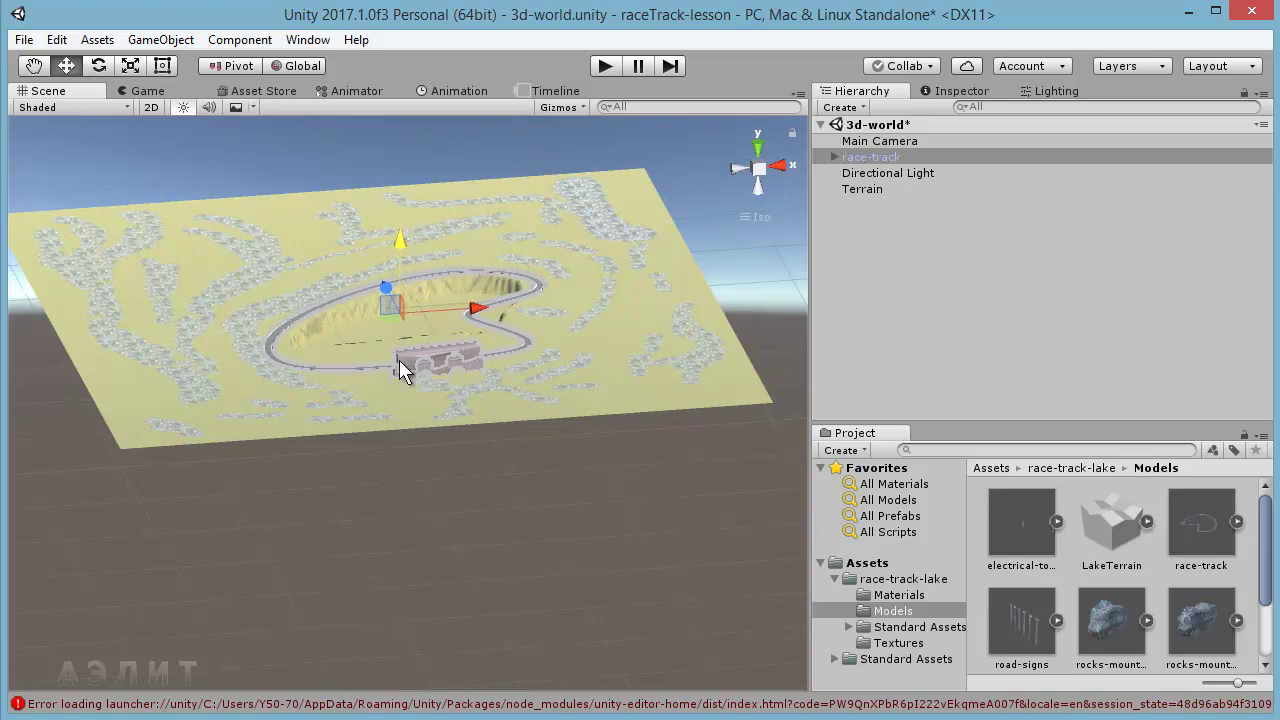
{"action": "left_click", "coordinate": [957, 91]}
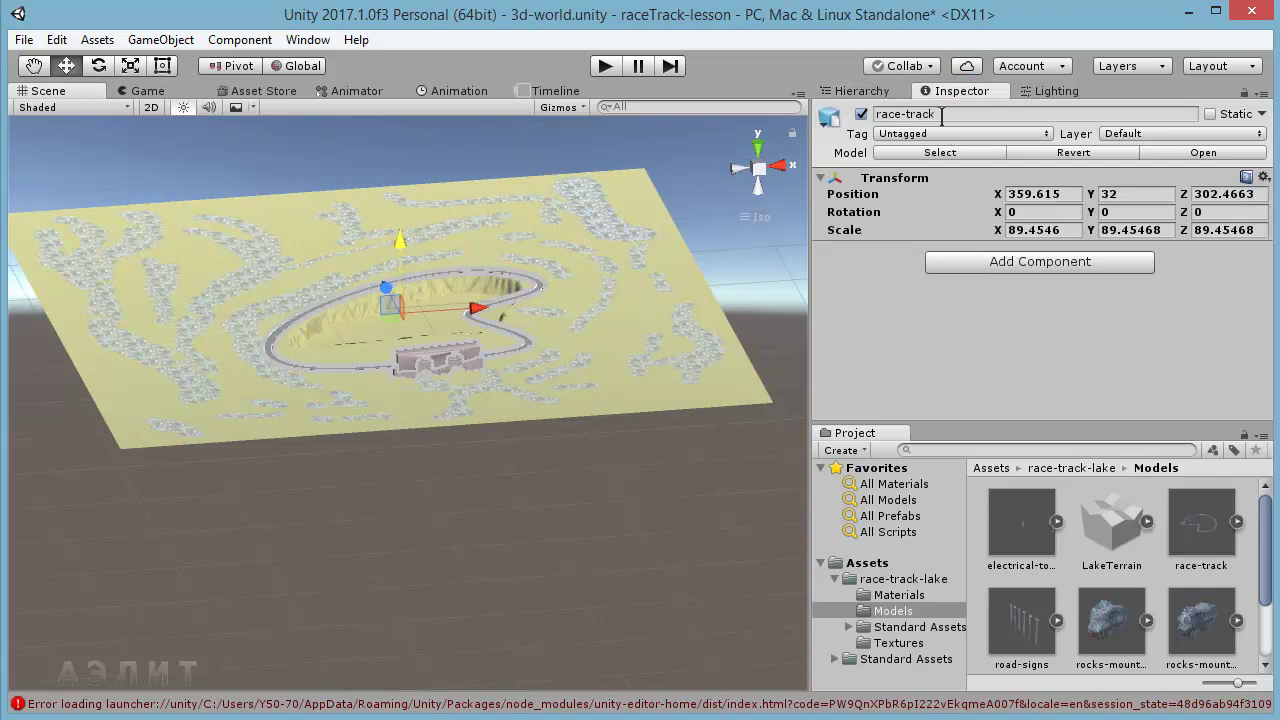
{"action": "mouse_move", "coordinate": [559, 412]}
{"action": "left_mouse_down", "text": "alt"}
{"action": "mouse_move", "coordinate": [629, 297]}
{"action": "mouse_move", "coordinate": [647, 292]}
{"action": "left_mouse_up", "text": "alt"}
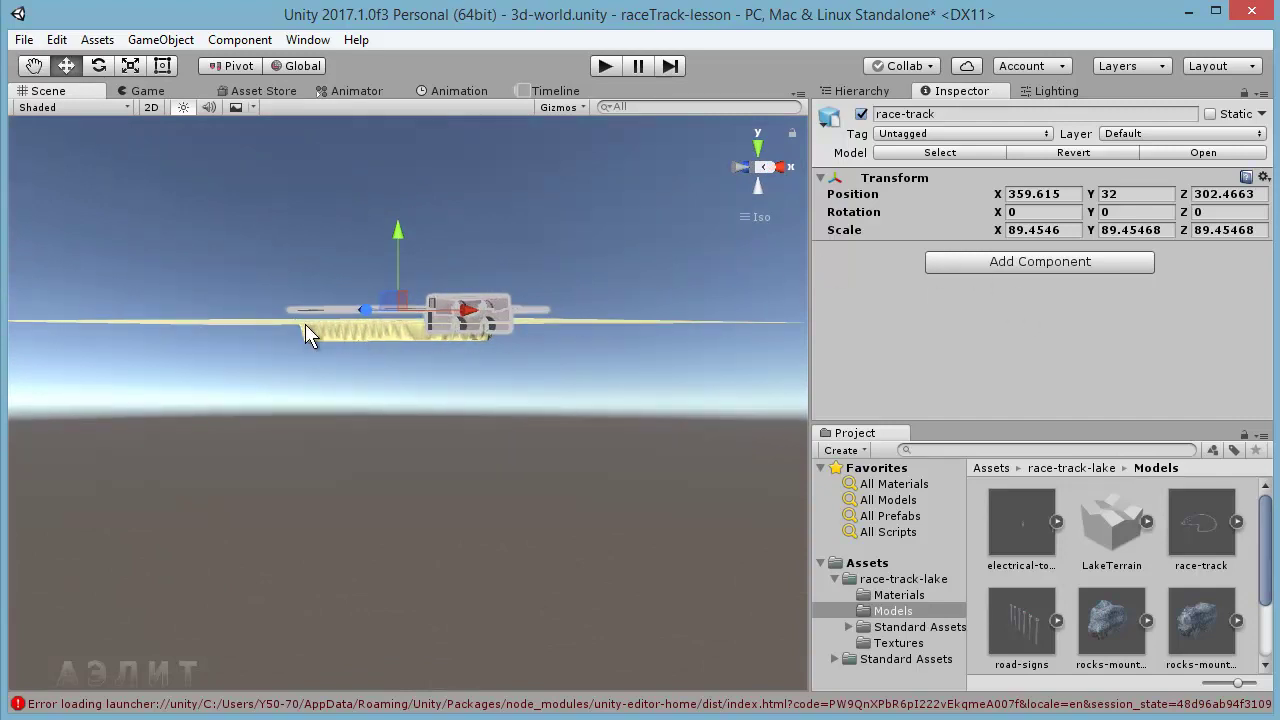
{"action": "left_click", "coordinate": [1138, 195]}
{"action": "type", "text": "20"}
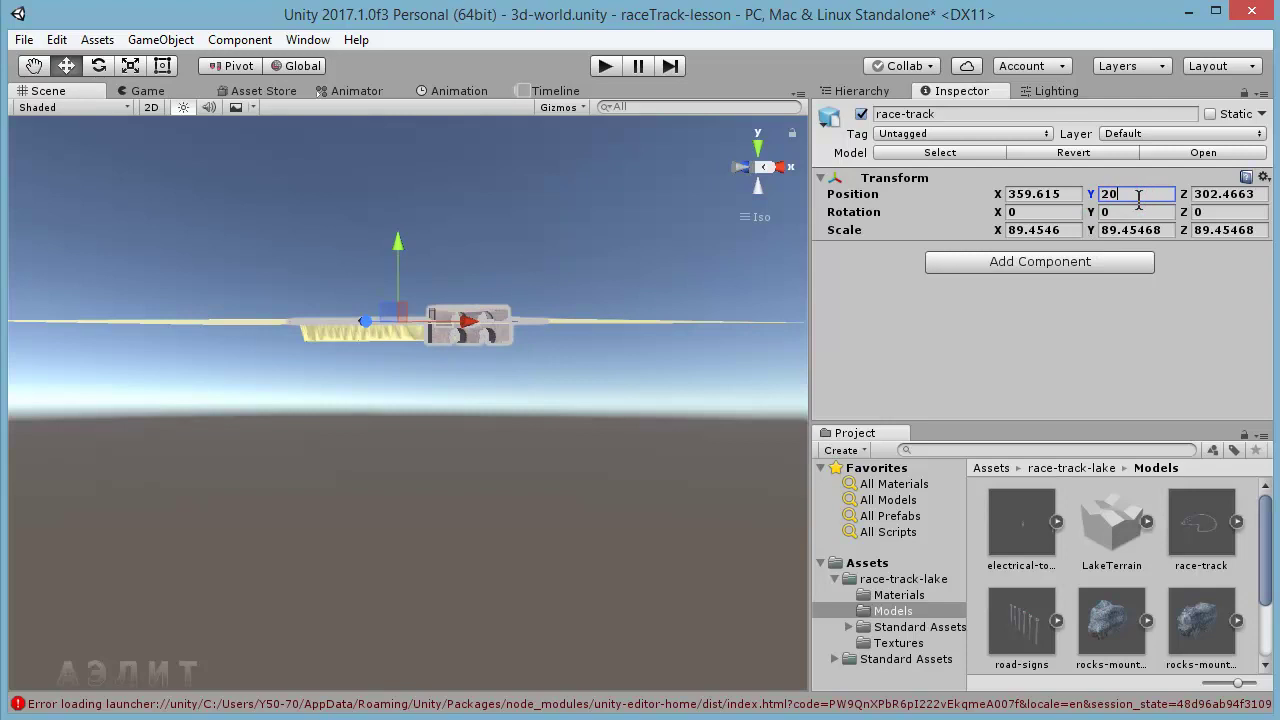
{"action": "mouse_move", "coordinate": [611, 322]}
{"action": "left_mouse_down", "text": "alt"}
{"action": "mouse_move", "coordinate": [531, 478]}
{"action": "mouse_move", "coordinate": [623, 311]}
{"action": "mouse_move", "coordinate": [408, 491]}
{"action": "mouse_move", "coordinate": [537, 420]}
{"action": "mouse_move", "coordinate": [568, 541]}
{"action": "mouse_move", "coordinate": [543, 409]}
{"action": "mouse_move", "coordinate": [540, 549]}
{"action": "mouse_move", "coordinate": [603, 434]}
{"action": "mouse_move", "coordinate": [600, 499]}
{"action": "mouse_move", "coordinate": [628, 469]}
{"action": "mouse_move", "coordinate": [553, 404]}
{"action": "left_mouse_up", "text": "alt"}
{"action": "left_click_drag", "start_coordinate": [413, 324], "coordinate": [436, 292]}
{"action": "type", "text": "339"}
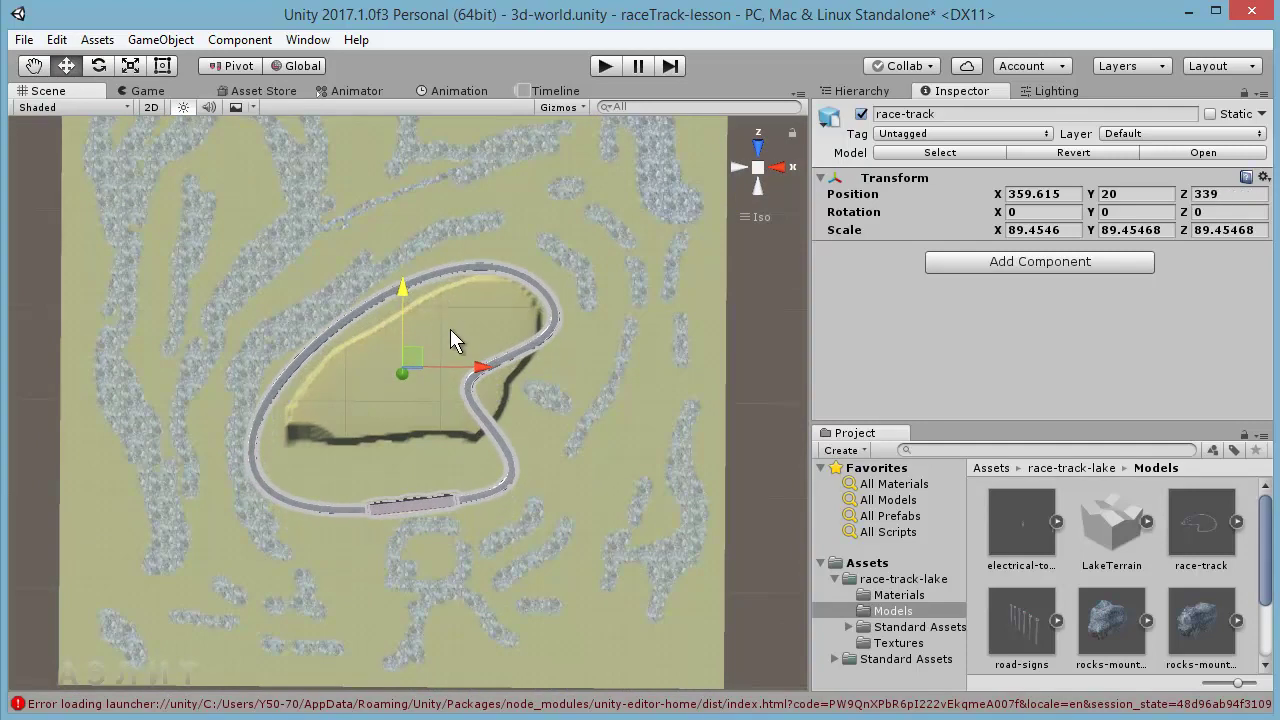
Nudge the race-track along X and Z until it sits at X 370, Z 348.
{"action": "left_click_drag", "start_coordinate": [478, 366], "coordinate": [490, 364]}
{"action": "left_click_drag", "start_coordinate": [417, 293], "coordinate": [420, 281]}
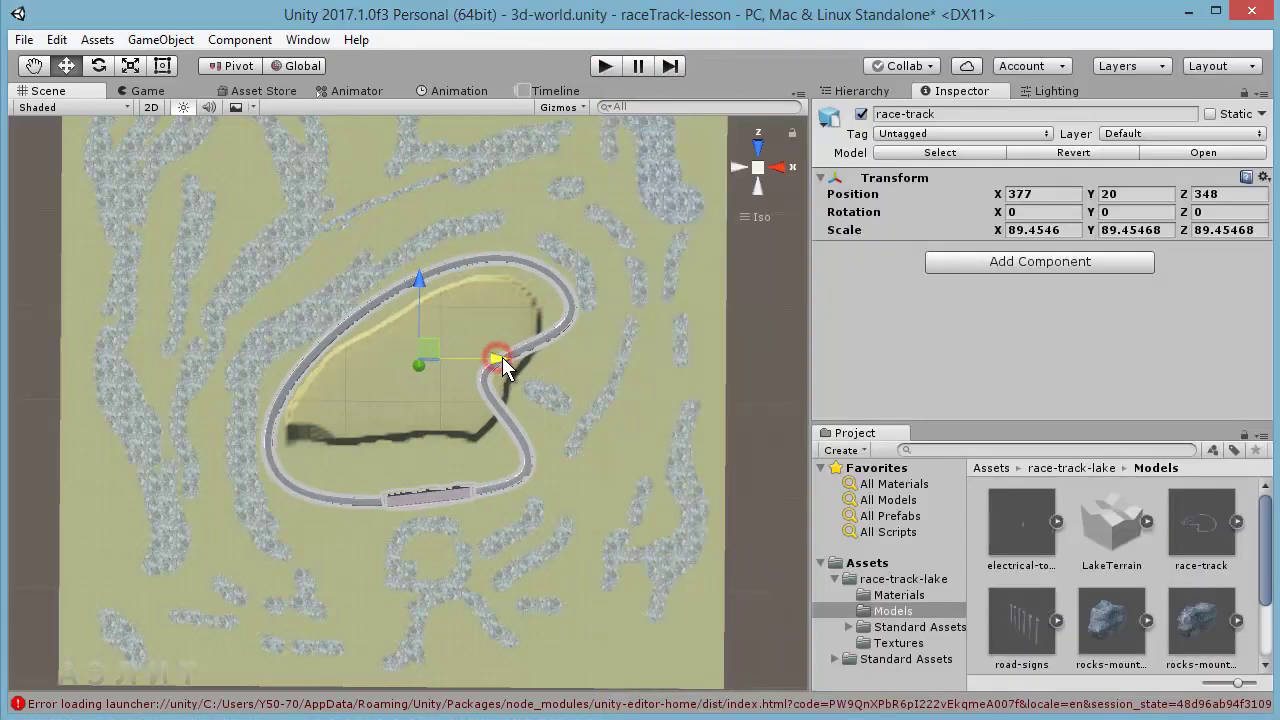
{"action": "left_click_drag", "start_coordinate": [496, 358], "coordinate": [496, 357]}
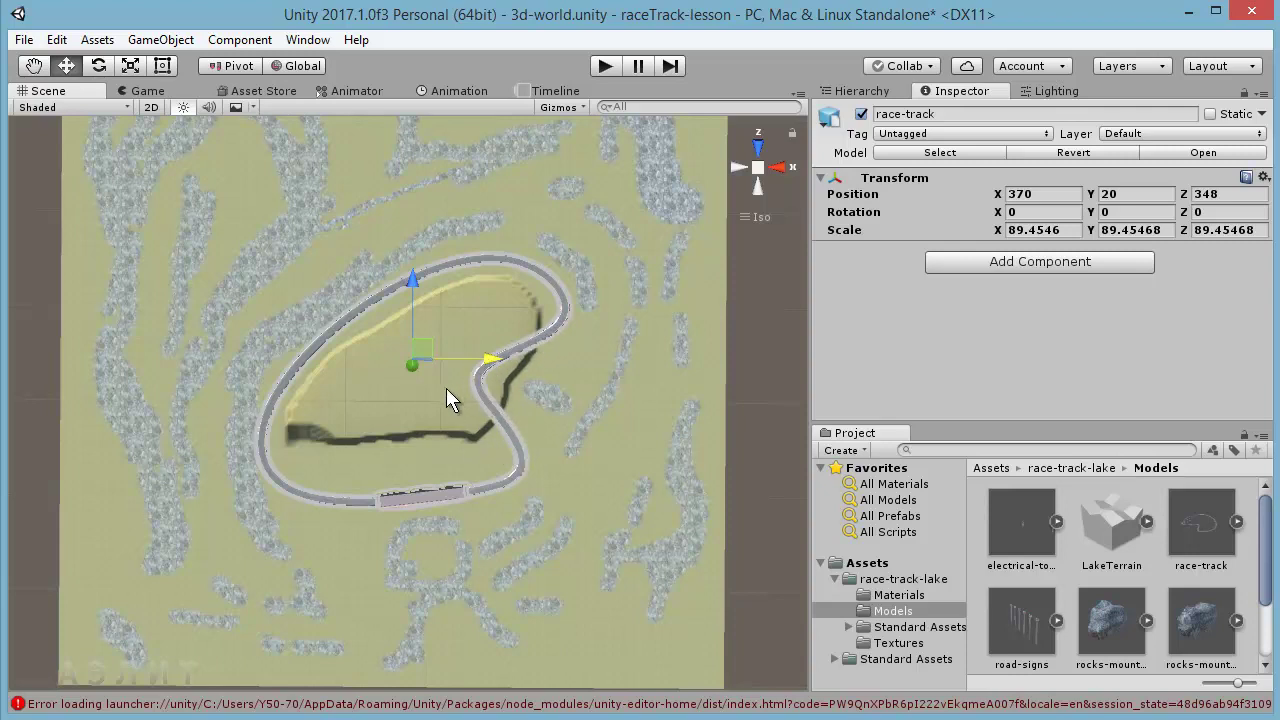
Select the terrain, set Paint Height brush size 66 at height 20, and level the track's inner edge.
{"action": "left_click", "coordinate": [599, 346]}
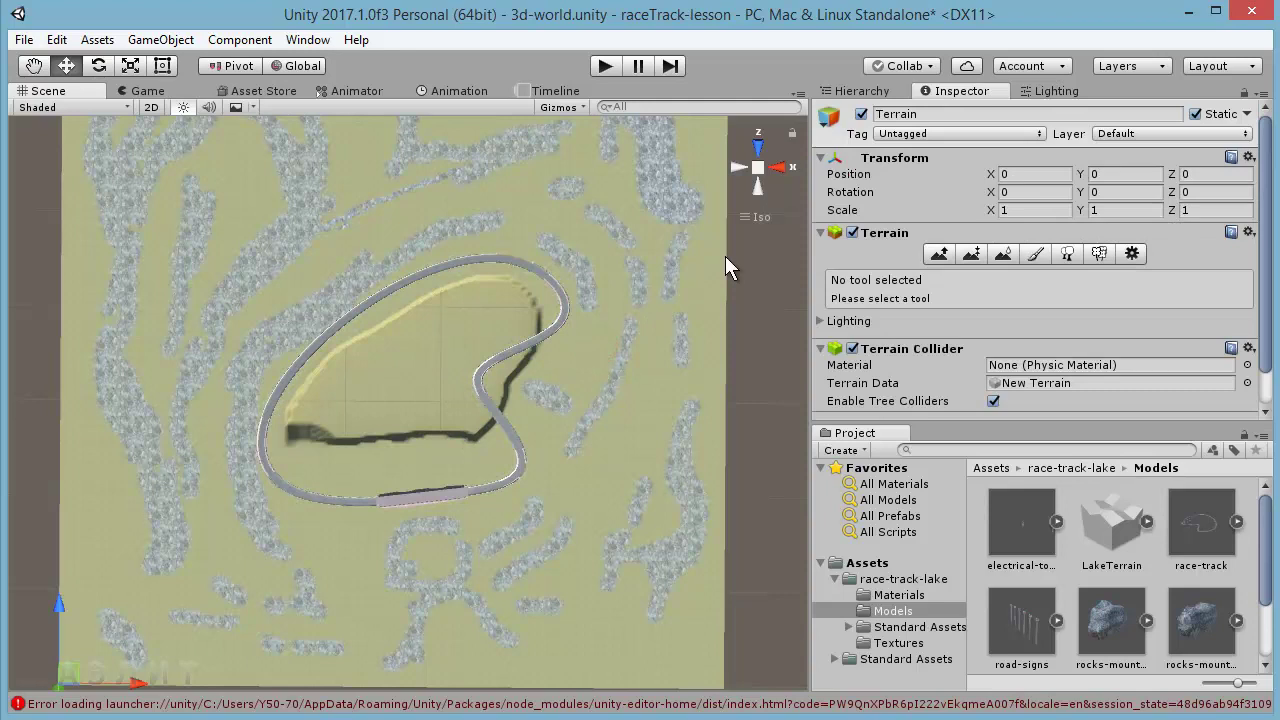
{"action": "left_click", "coordinate": [878, 91]}
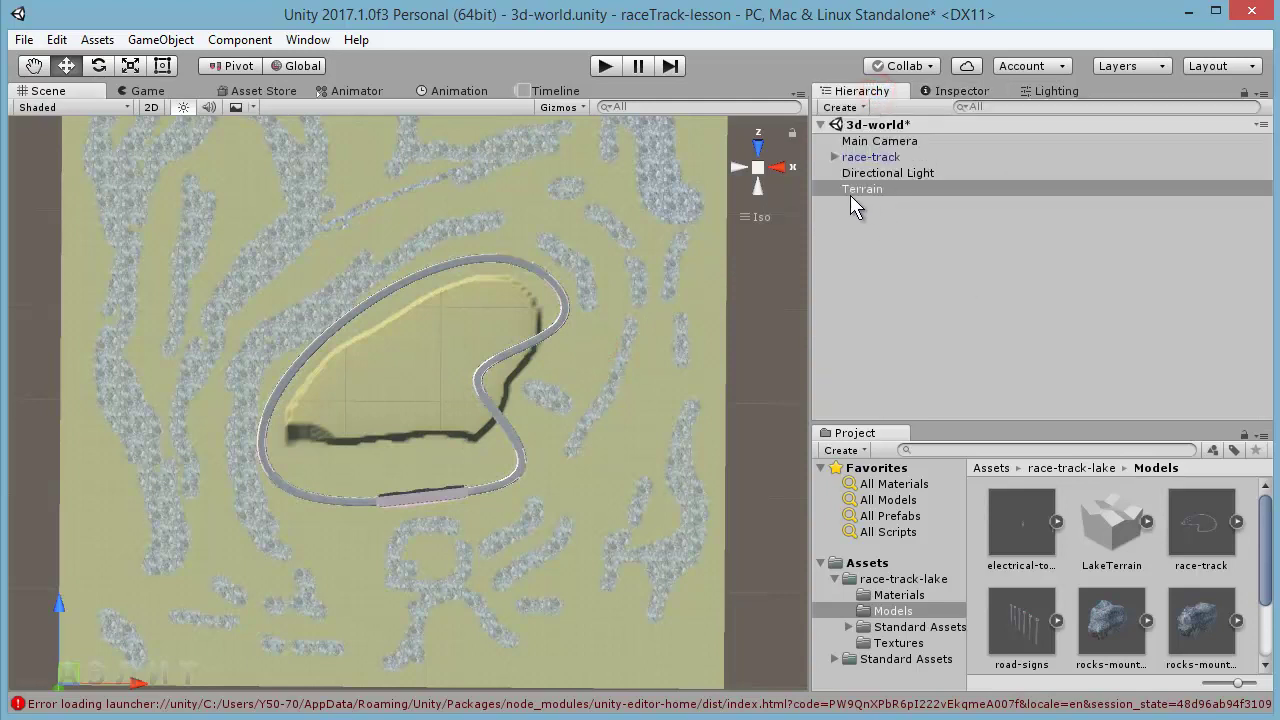
{"action": "left_click", "coordinate": [959, 89]}
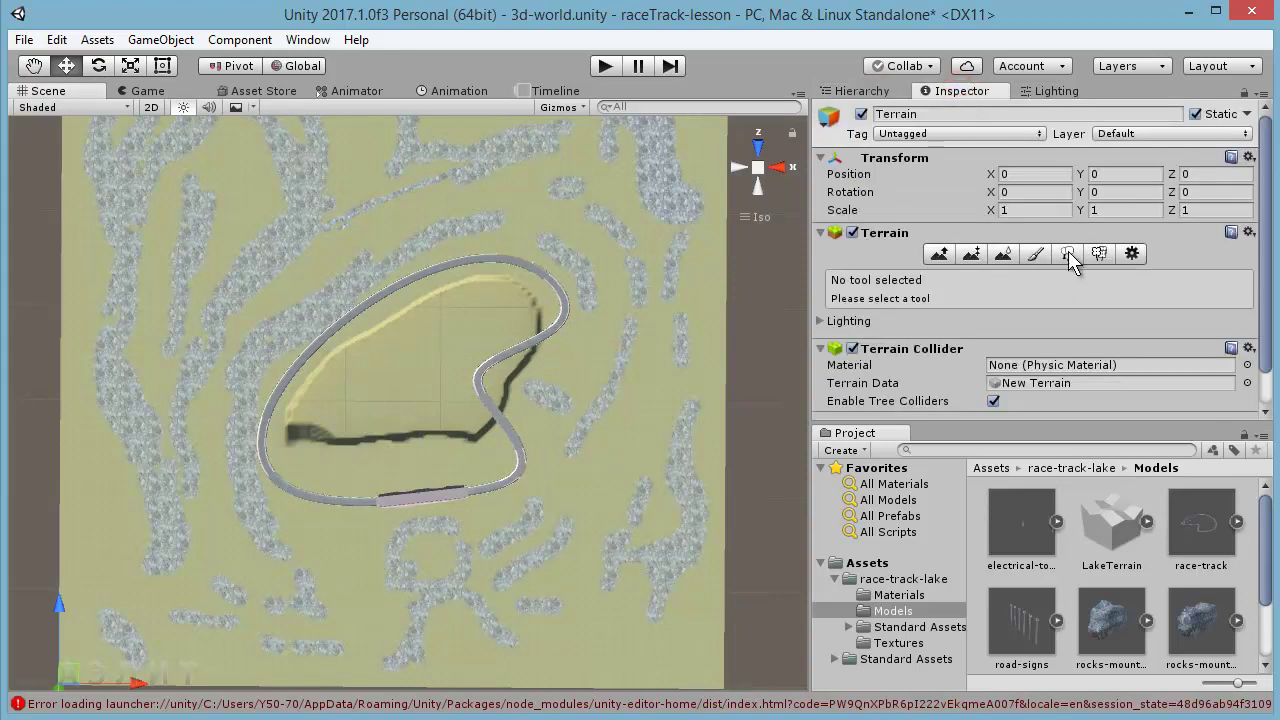
{"action": "left_click", "coordinate": [972, 256]}
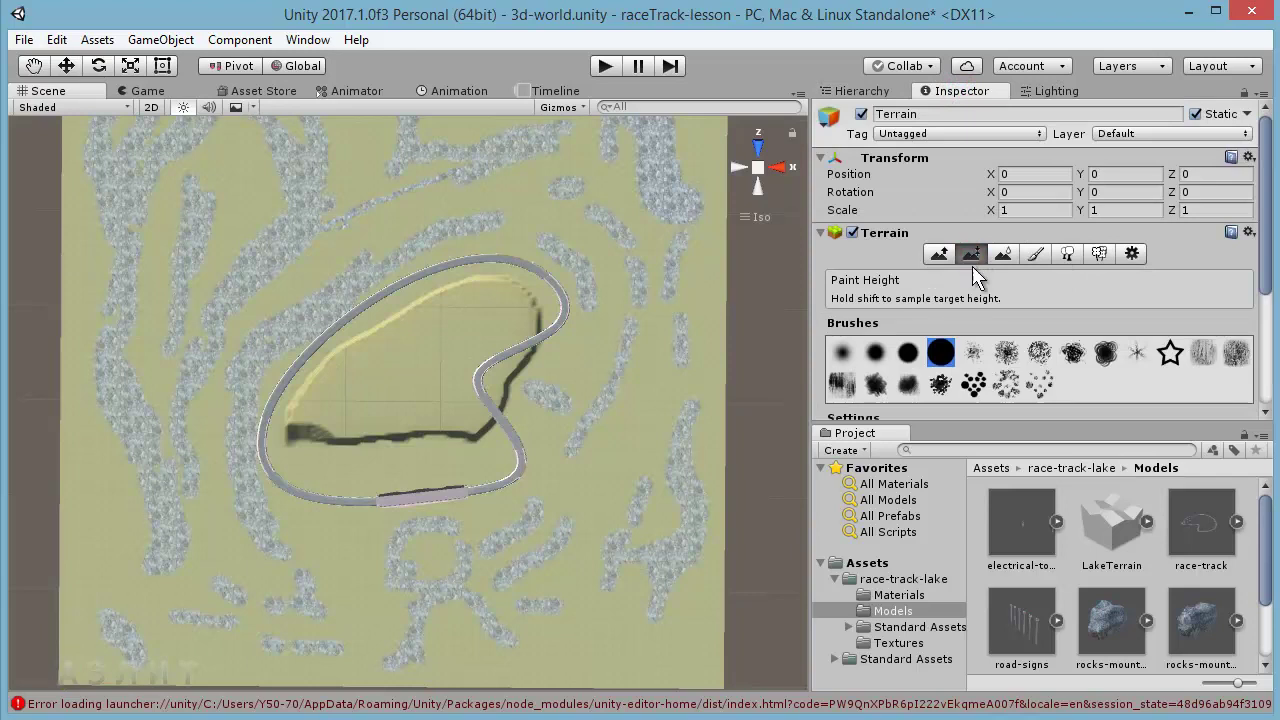
{"action": "scroll", "coordinate": [1265, 264], "scroll_direction": "down", "scroll_amount": 1}
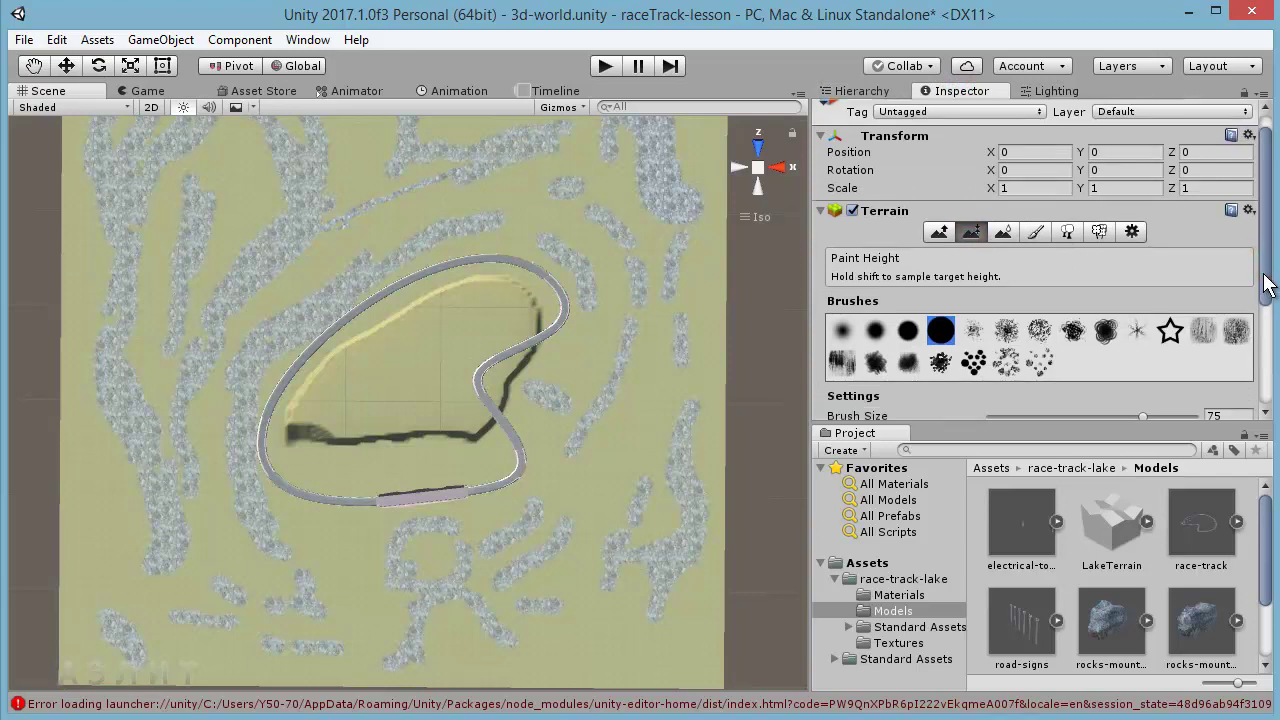
{"action": "left_click_drag", "start_coordinate": [1265, 285], "coordinate": [1265, 380]}
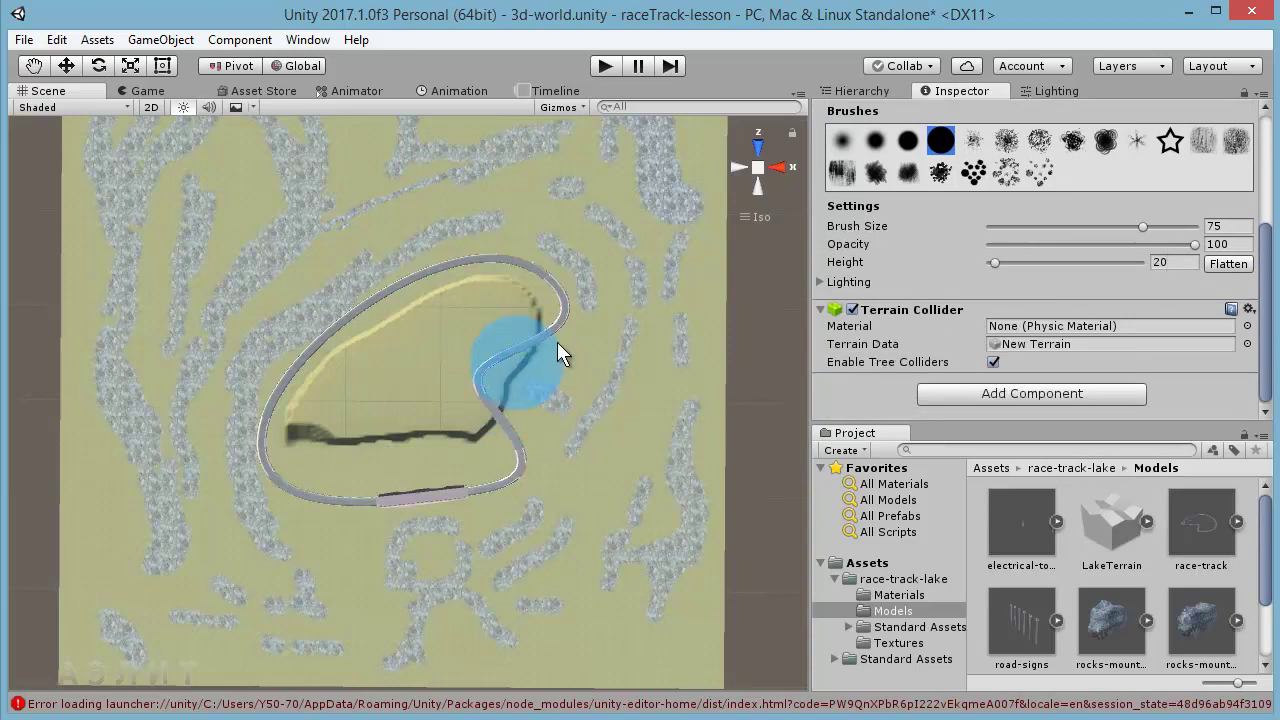
{"action": "left_click_drag", "start_coordinate": [1144, 225], "coordinate": [1126, 226]}
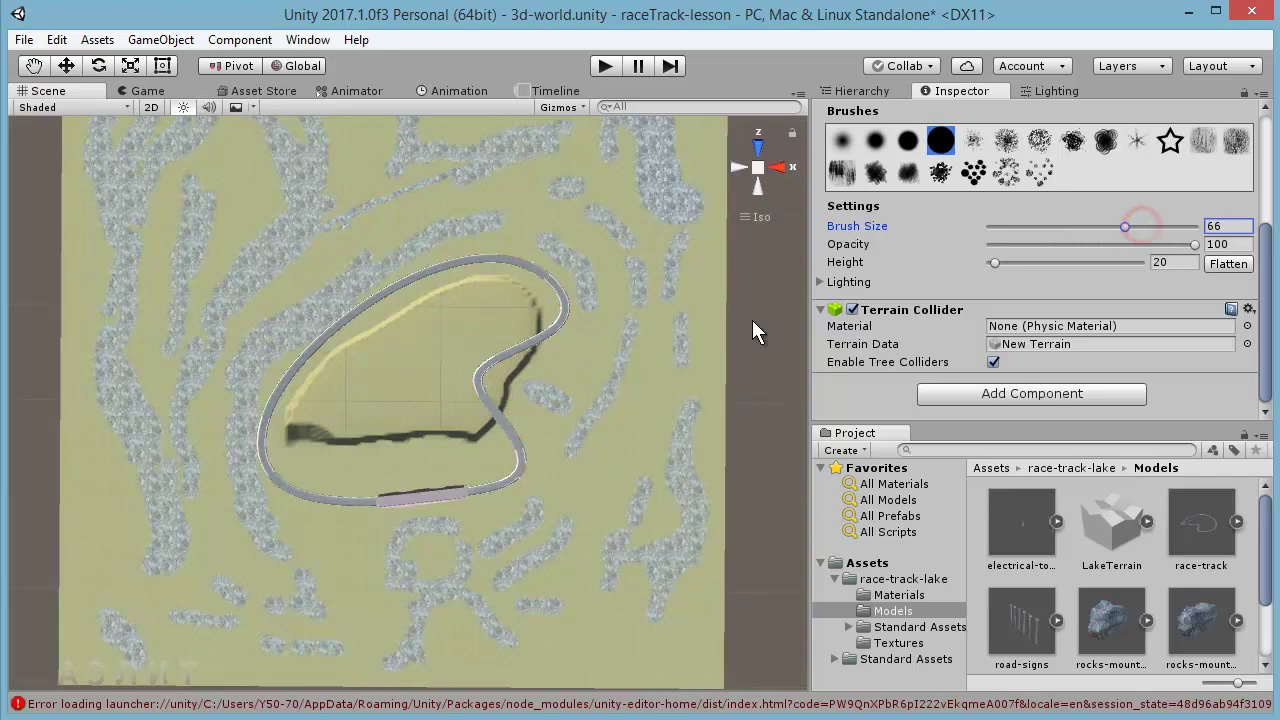
{"action": "left_click_drag", "start_coordinate": [510, 398], "coordinate": [554, 368]}
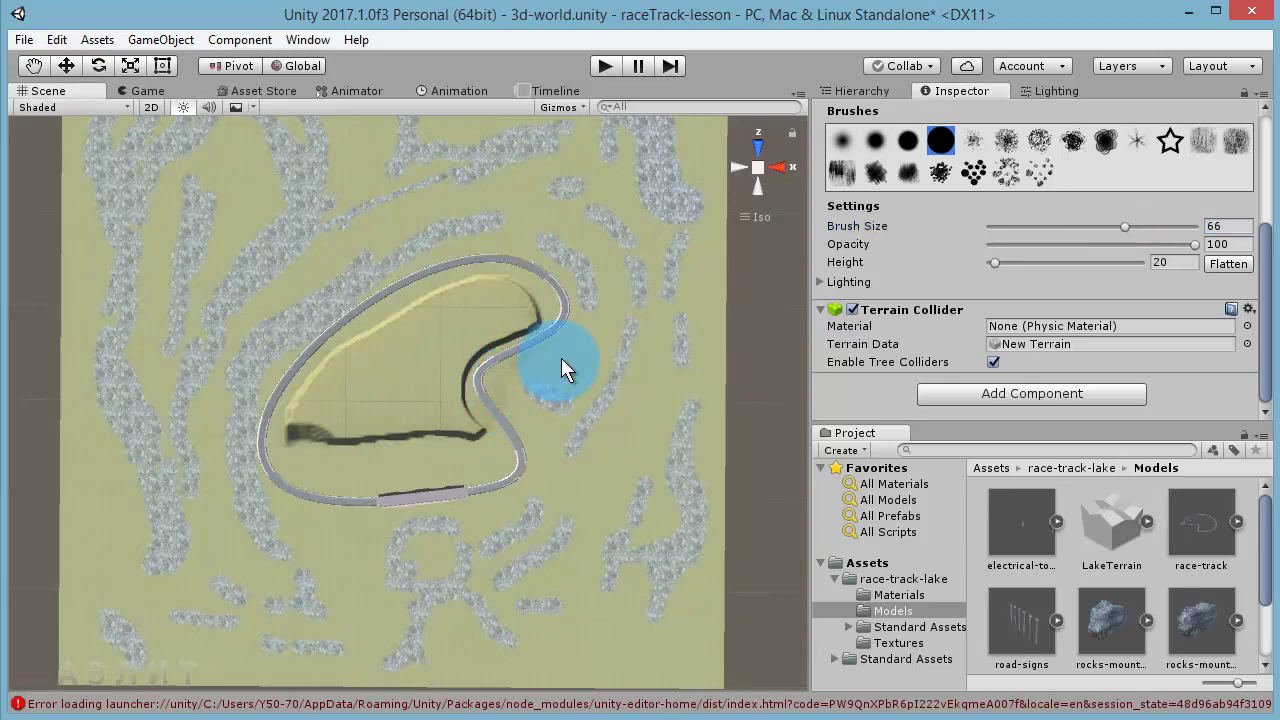
{"action": "left_click_drag", "start_coordinate": [551, 360], "coordinate": [511, 399]}
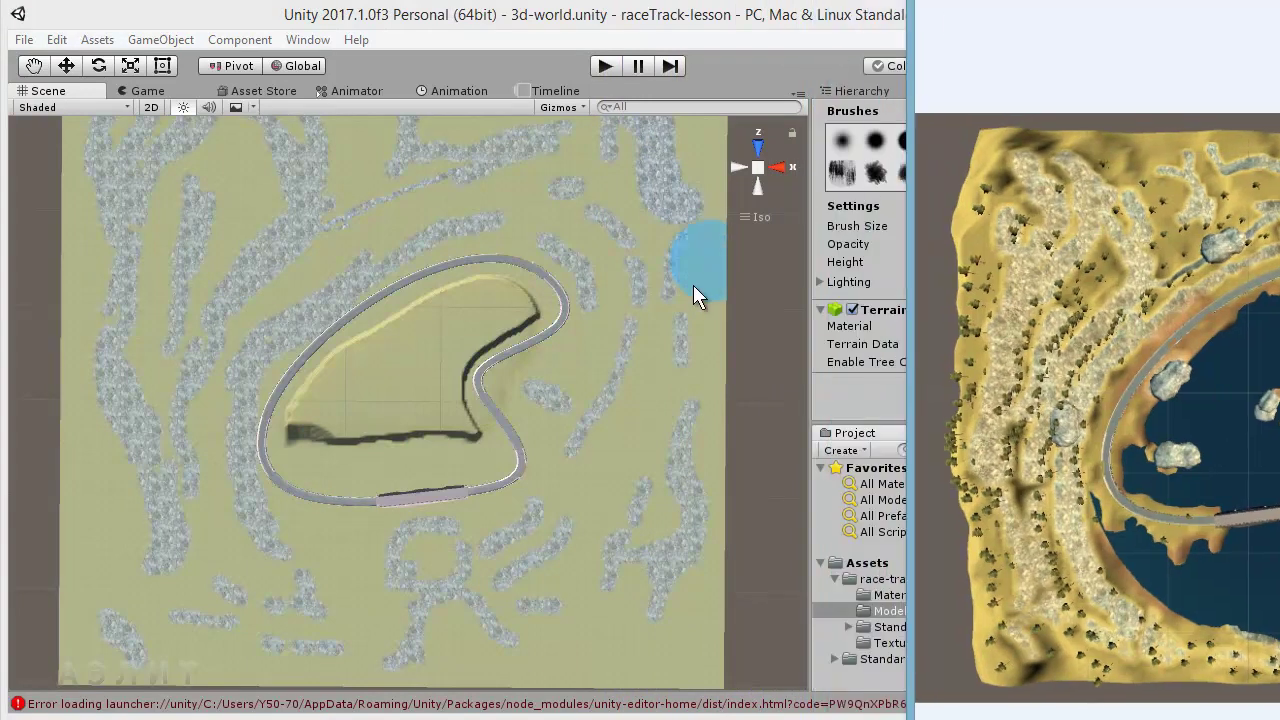
Carve a height-0 trench looping below the track, then refine its curve at brush size 15.
{"action": "left_click_drag", "start_coordinate": [386, 481], "coordinate": [352, 437]}
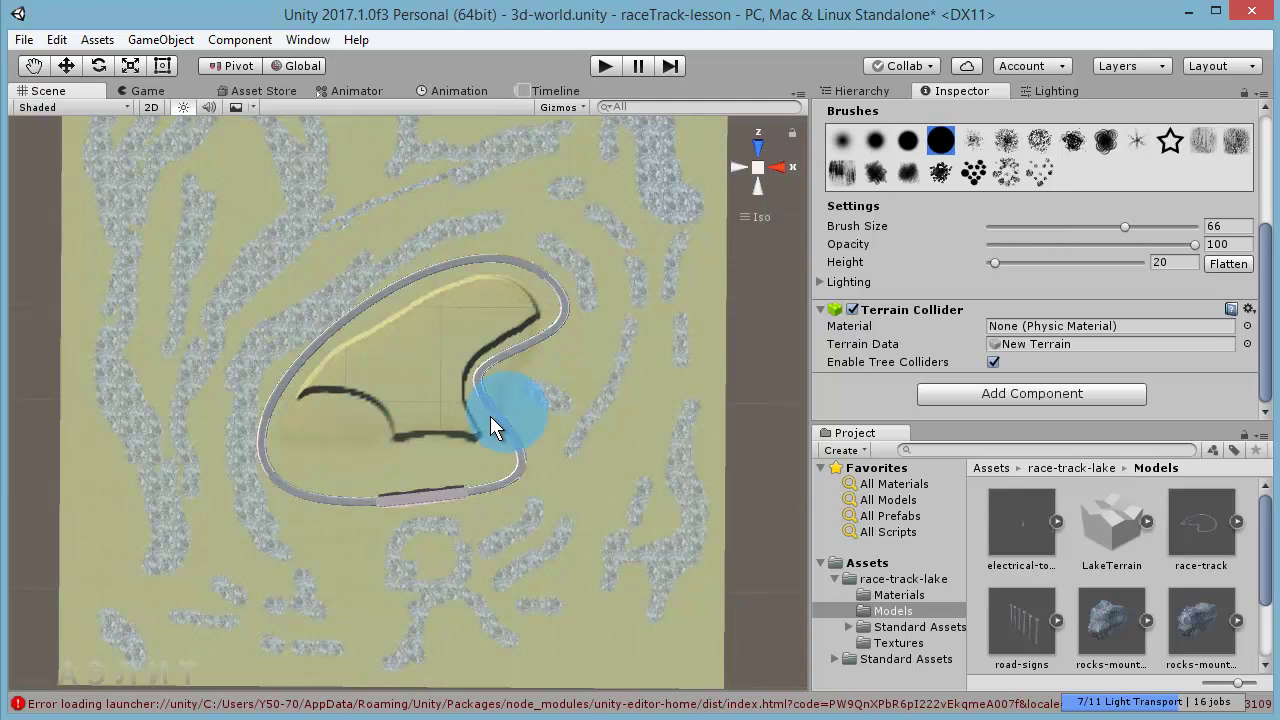
{"action": "left_click", "coordinate": [1162, 263]}
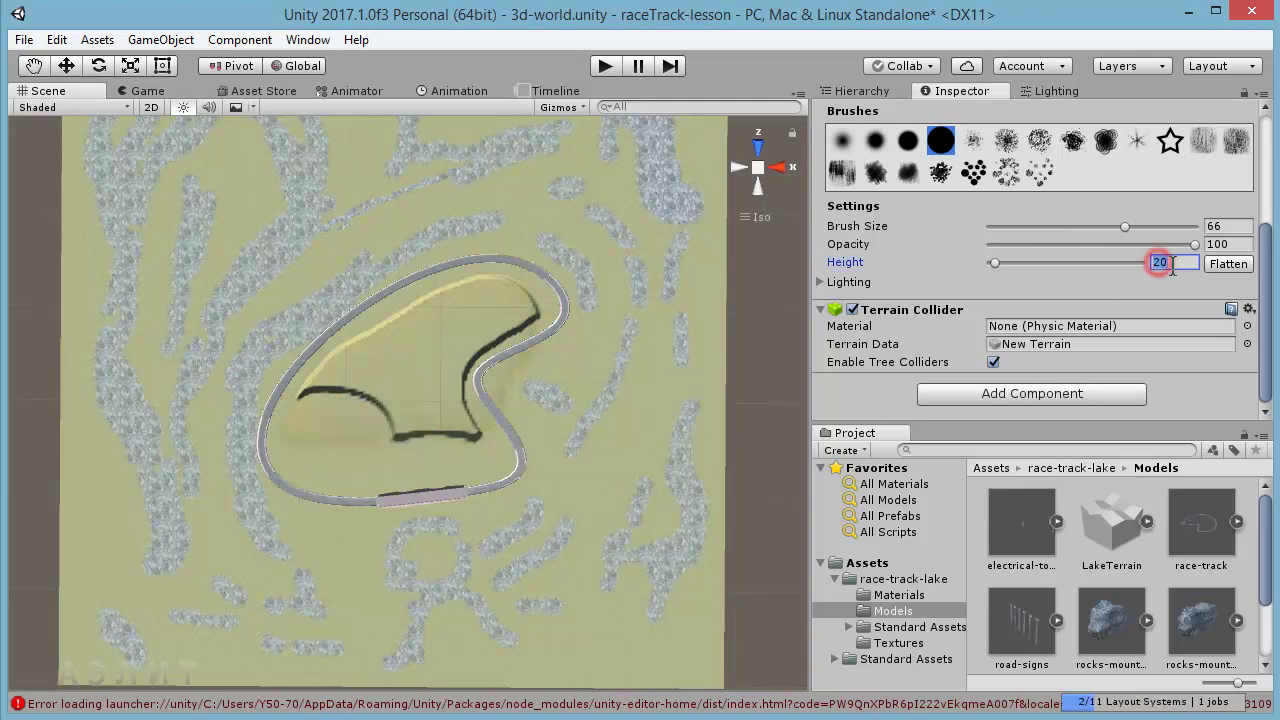
{"action": "type", "text": "0"}
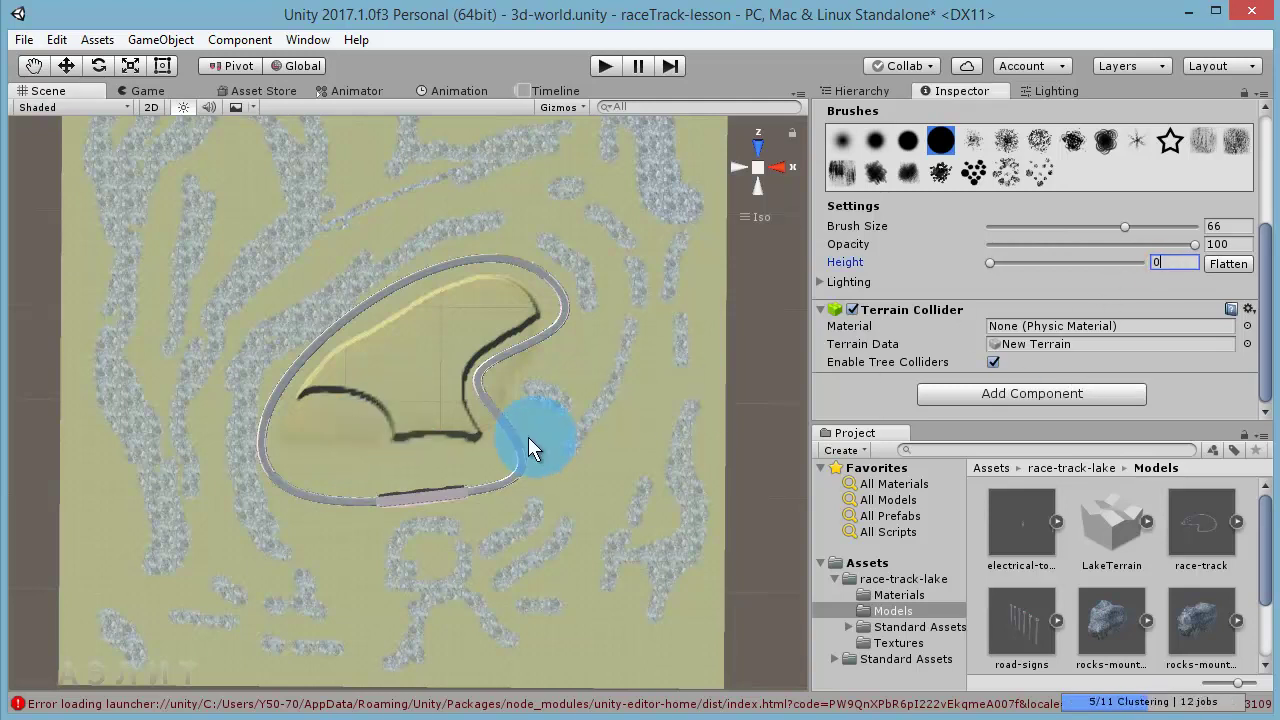
{"action": "left_click", "coordinate": [332, 424]}
{"action": "mouse_move", "coordinate": [337, 440]}
{"action": "left_mouse_down"}
{"action": "mouse_move", "coordinate": [436, 452]}
{"action": "mouse_move", "coordinate": [423, 537]}
{"action": "mouse_move", "coordinate": [363, 571]}
{"action": "left_mouse_up"}
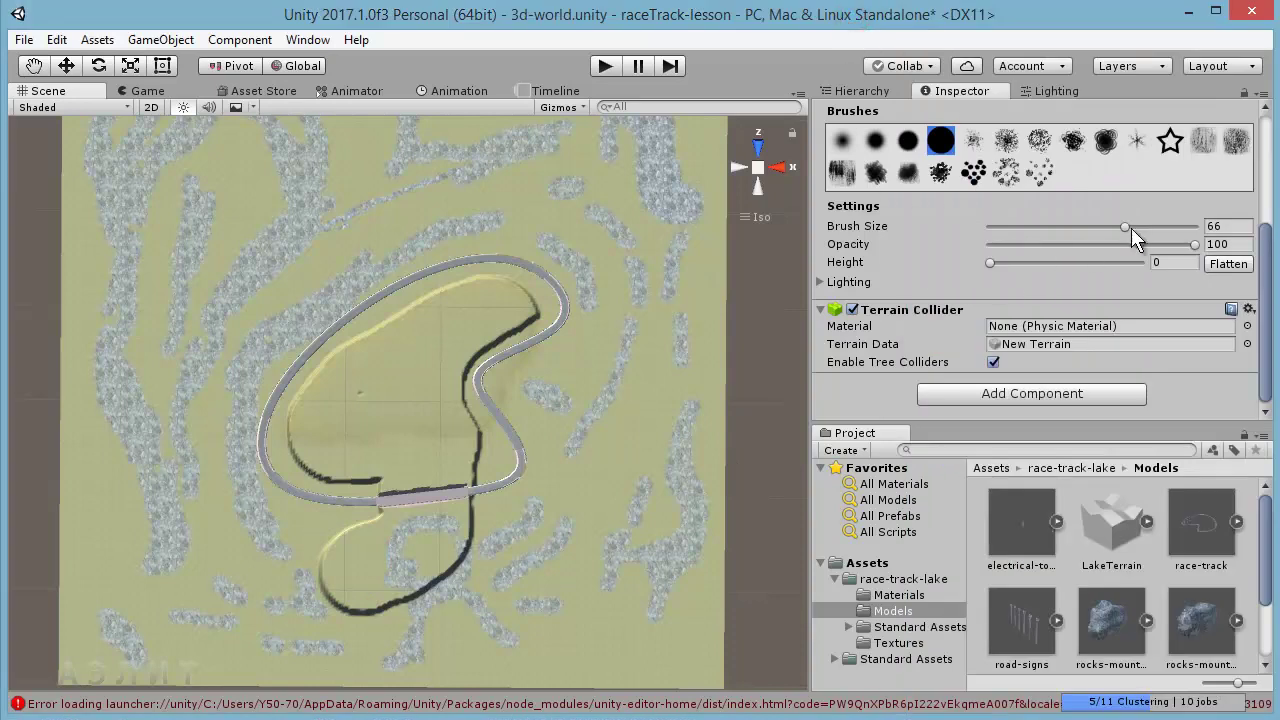
{"action": "left_click_drag", "start_coordinate": [1127, 226], "coordinate": [1019, 228]}
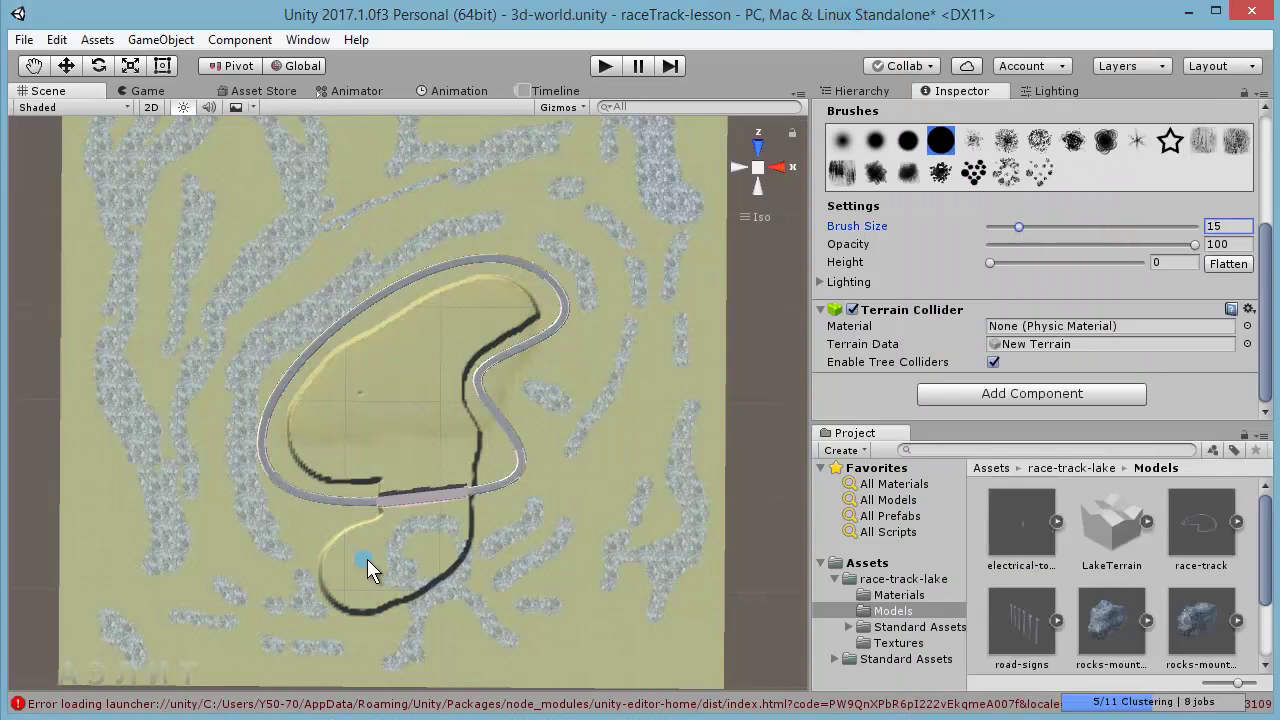
{"action": "mouse_move", "coordinate": [363, 533]}
{"action": "left_mouse_down"}
{"action": "mouse_move", "coordinate": [316, 534]}
{"action": "mouse_move", "coordinate": [340, 552]}
{"action": "left_mouse_up"}
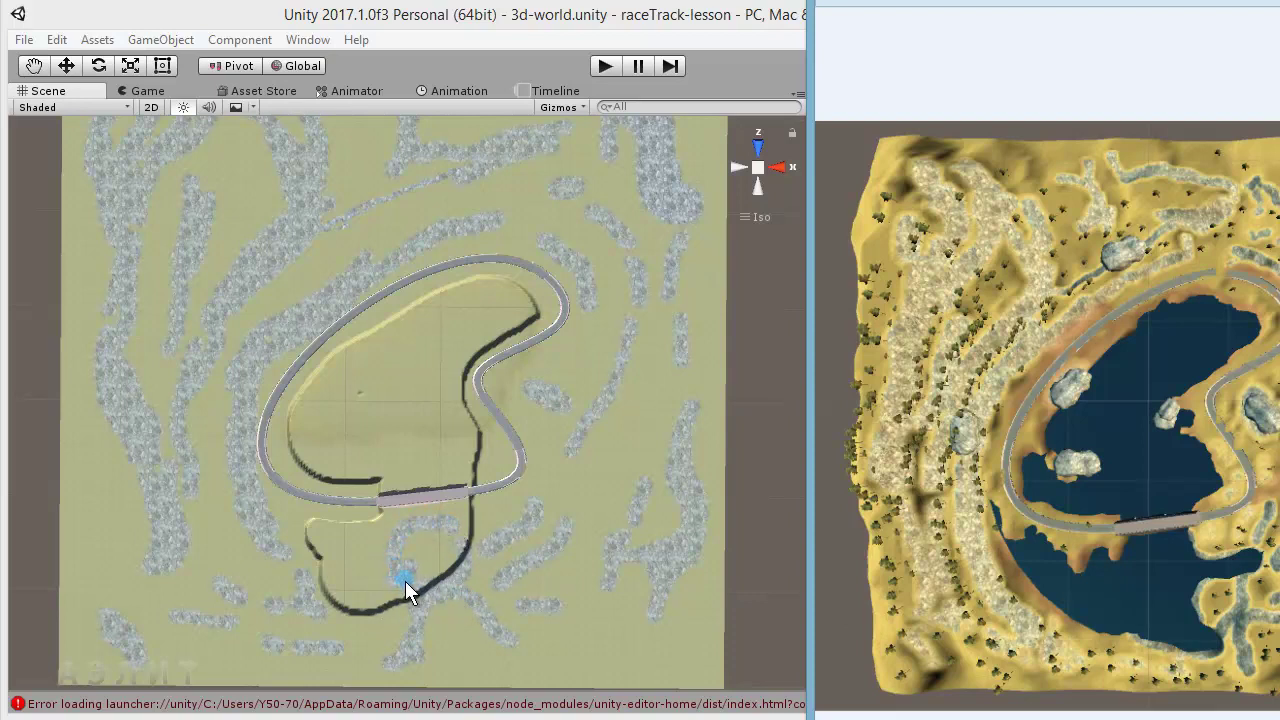
Lower the loop's bottom, extend the trench up its right side, and outline a triangle right of the track.
{"action": "left_click", "coordinate": [294, 519]}
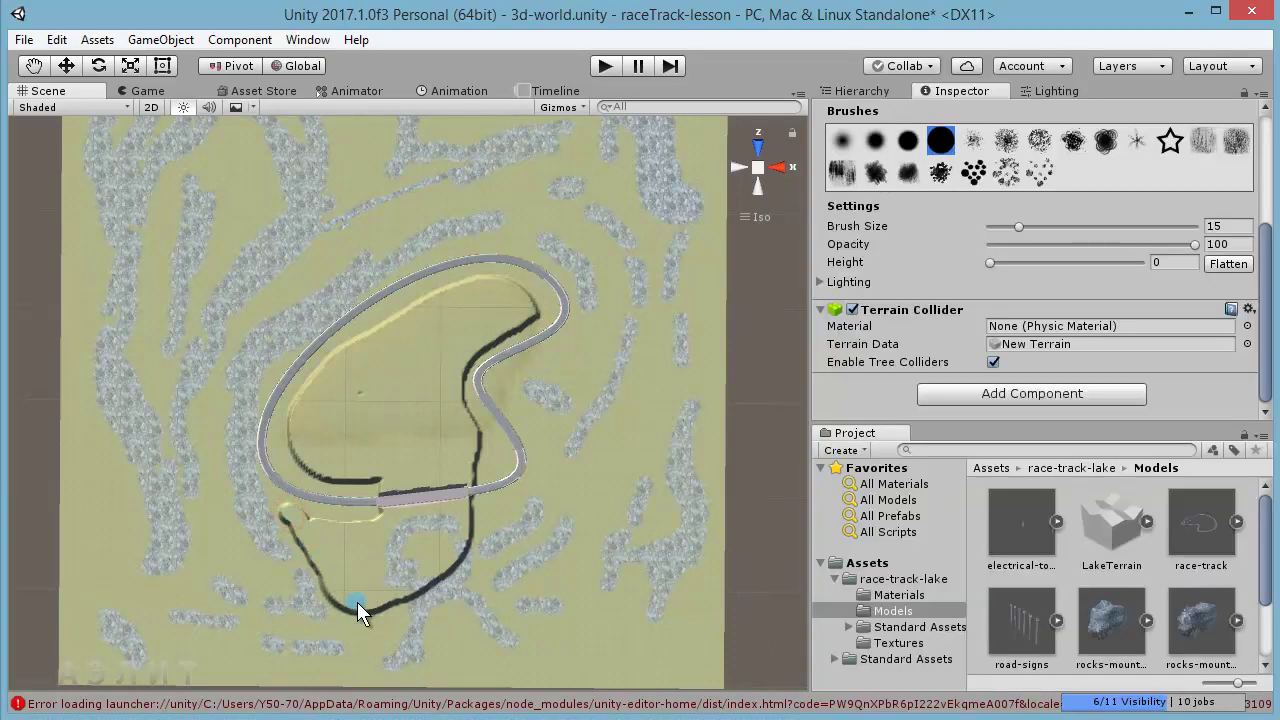
{"action": "left_click", "coordinate": [308, 524]}
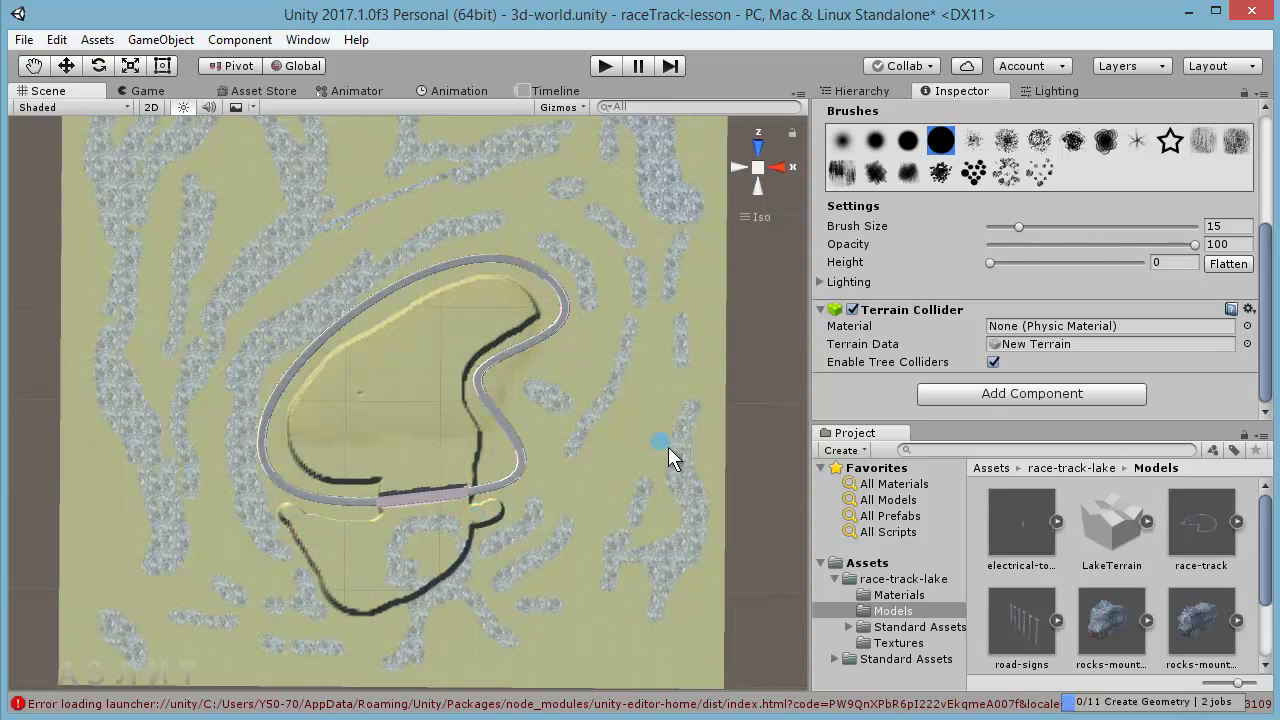
{"action": "mouse_move", "coordinate": [622, 412]}
{"action": "left_mouse_down"}
{"action": "mouse_move", "coordinate": [553, 467]}
{"action": "mouse_move", "coordinate": [610, 437]}
{"action": "left_mouse_up"}
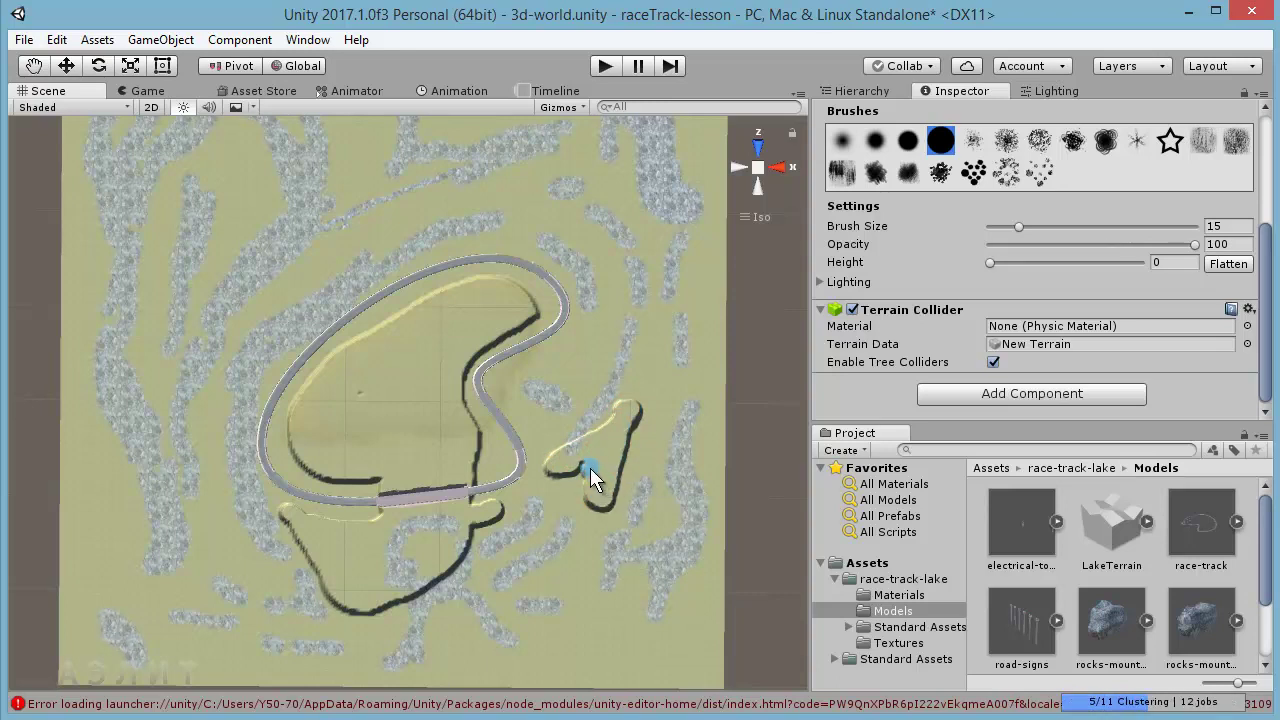
{"action": "left_click_drag", "start_coordinate": [595, 468], "coordinate": [604, 450]}
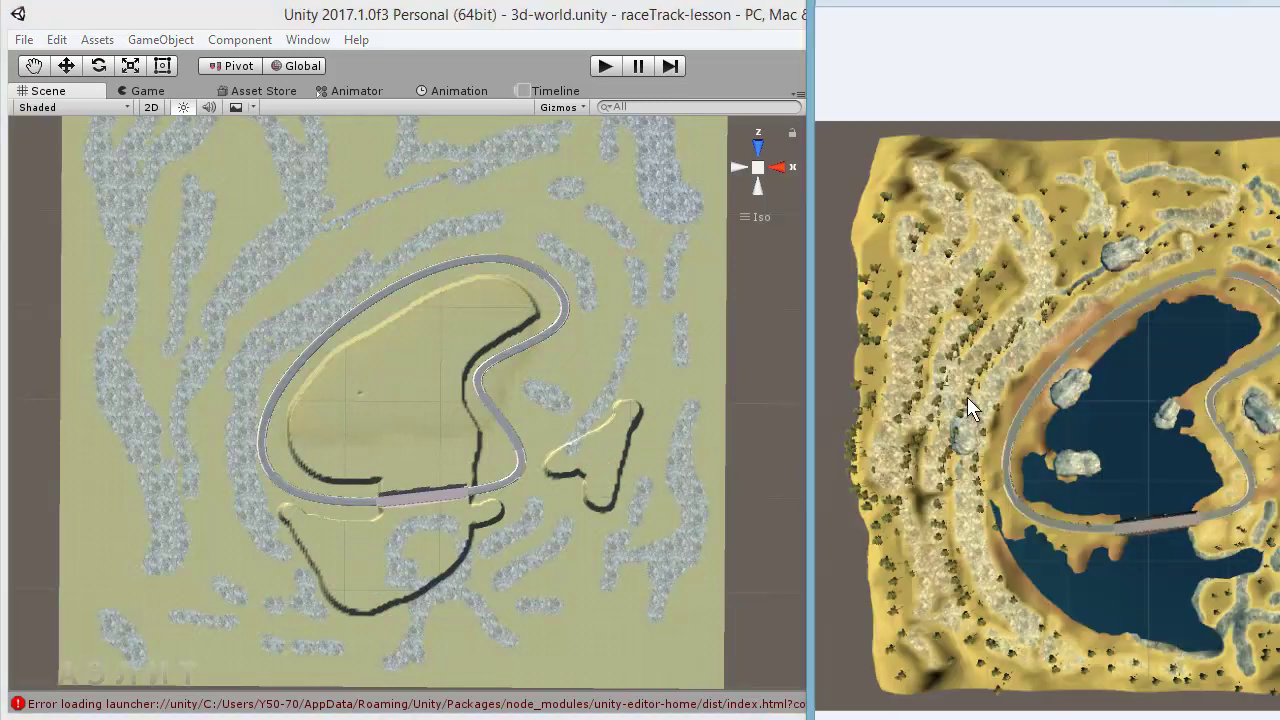
{"action": "left_click", "coordinate": [479, 522]}
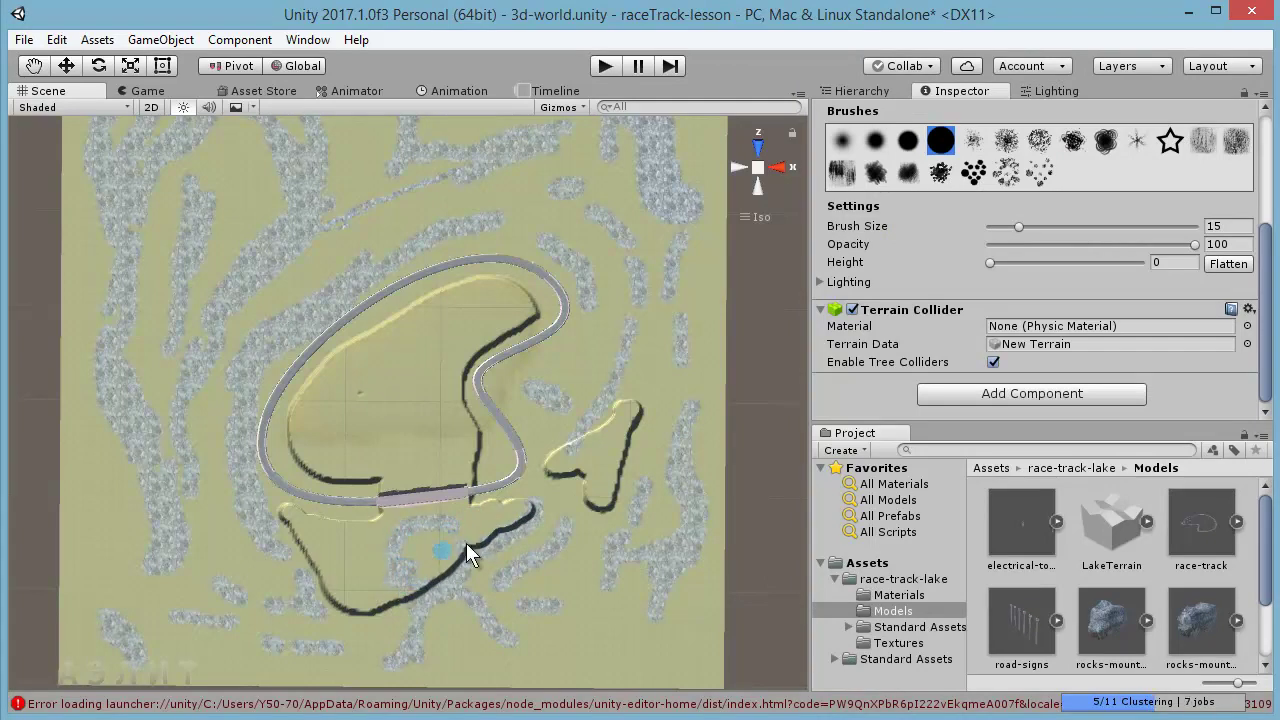
Set the target height to 20 and raise a curved ridge inside the lower loop.
{"action": "left_click", "coordinate": [1166, 264]}
{"action": "type", "text": "20"}
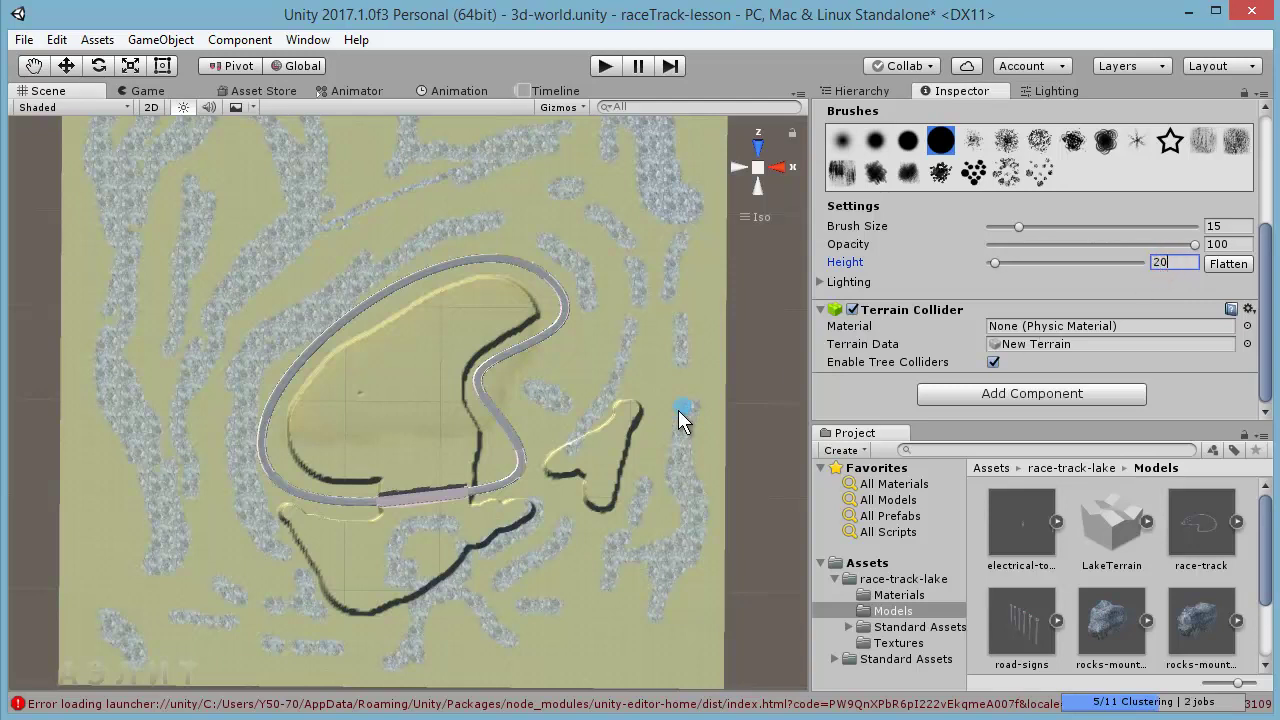
{"action": "key", "text": "Return"}
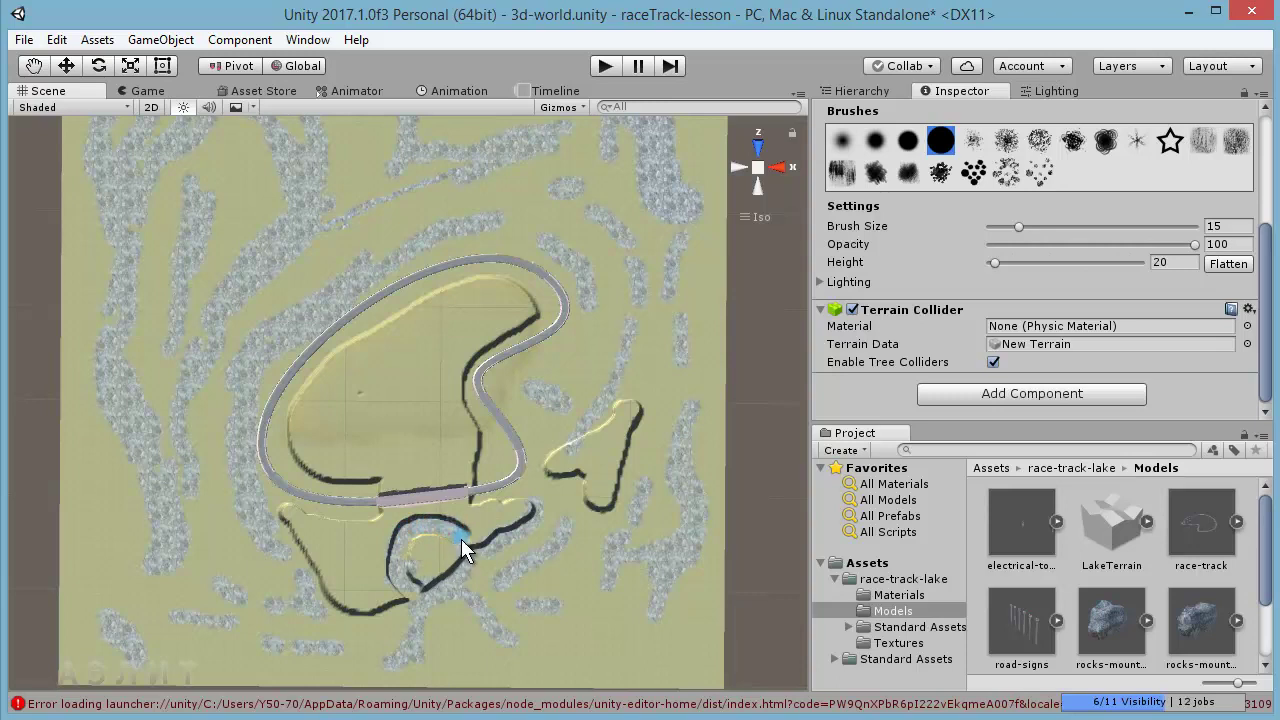
{"action": "left_click_drag", "start_coordinate": [471, 565], "coordinate": [410, 592]}
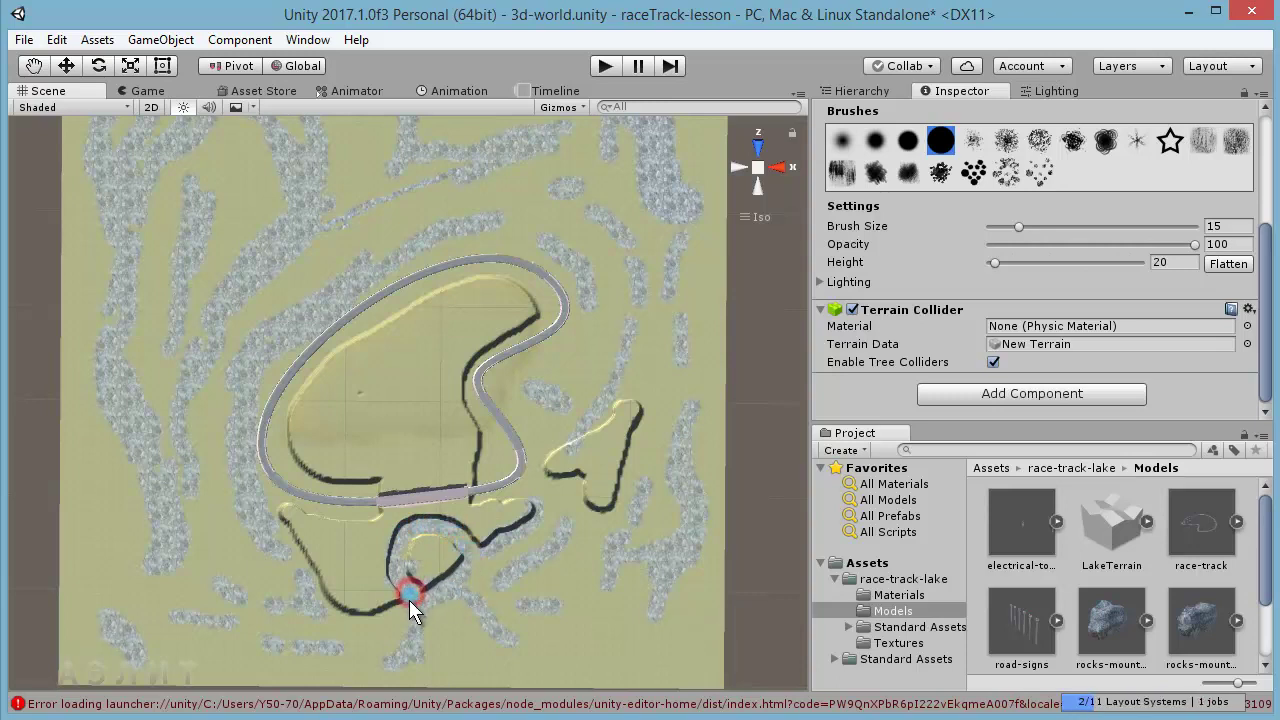
{"action": "mouse_move", "coordinate": [582, 626]}
{"action": "left_mouse_down", "text": "alt"}
{"action": "mouse_move", "coordinate": [560, 390]}
{"action": "mouse_move", "coordinate": [442, 553]}
{"action": "mouse_move", "coordinate": [569, 527]}
{"action": "mouse_move", "coordinate": [509, 564]}
{"action": "left_mouse_up", "text": "alt"}
{"action": "mouse_move", "coordinate": [561, 509]}
{"action": "left_mouse_down", "text": "alt"}
{"action": "mouse_move", "coordinate": [508, 518]}
{"action": "mouse_move", "coordinate": [564, 480]}
{"action": "left_mouse_up", "text": "alt"}
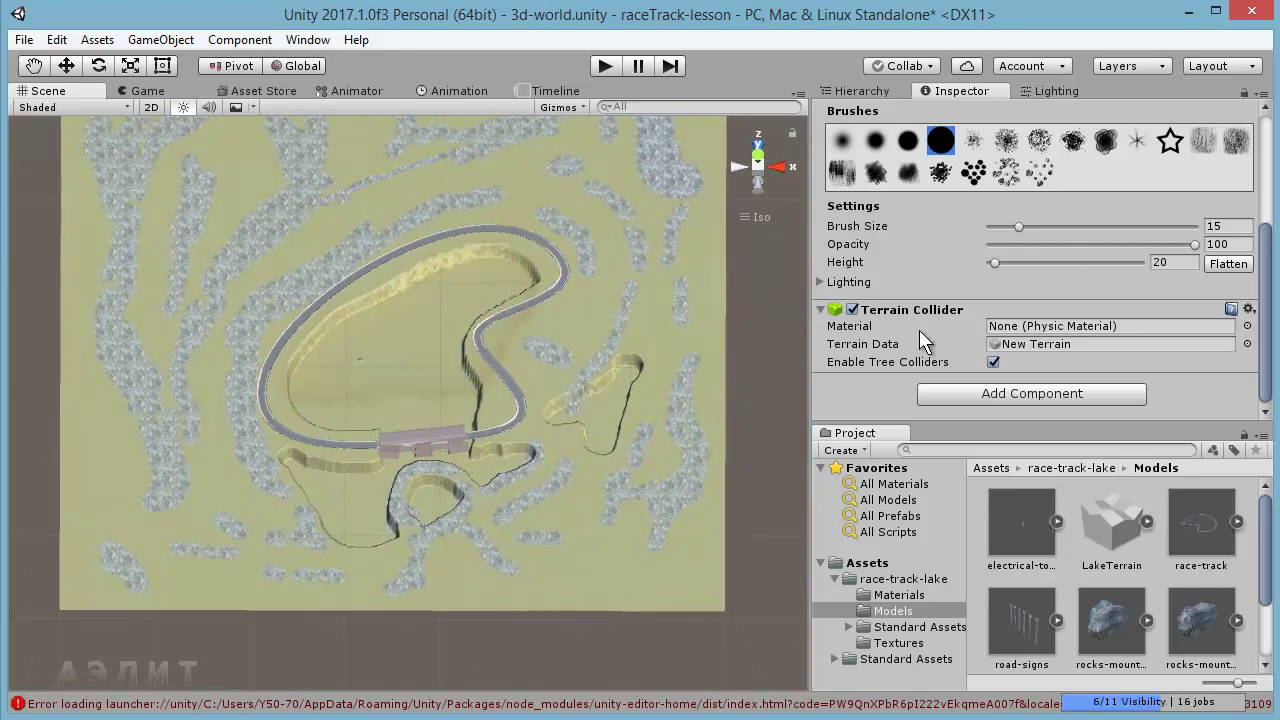
{"action": "left_click_drag", "start_coordinate": [1268, 318], "coordinate": [1266, 212]}
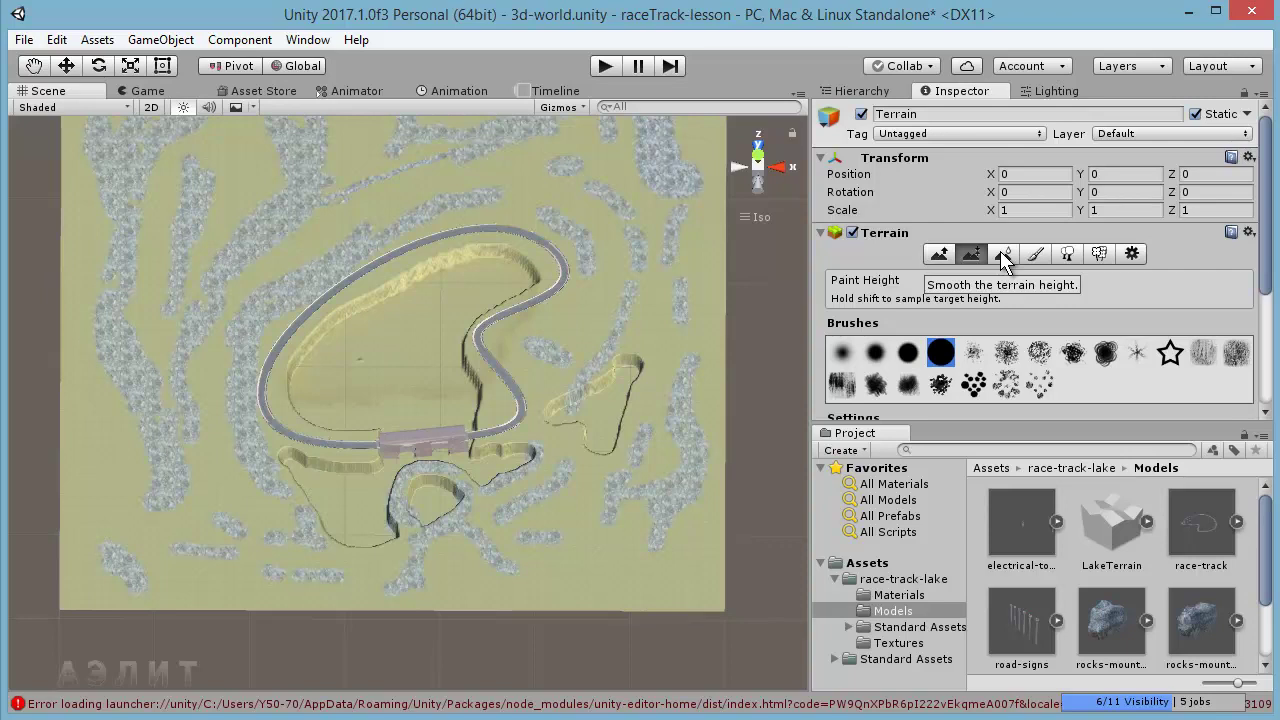
Smooth the terrain beside the track, near the hill ridge and around the track's left bend.
{"action": "left_click", "coordinate": [1002, 254]}
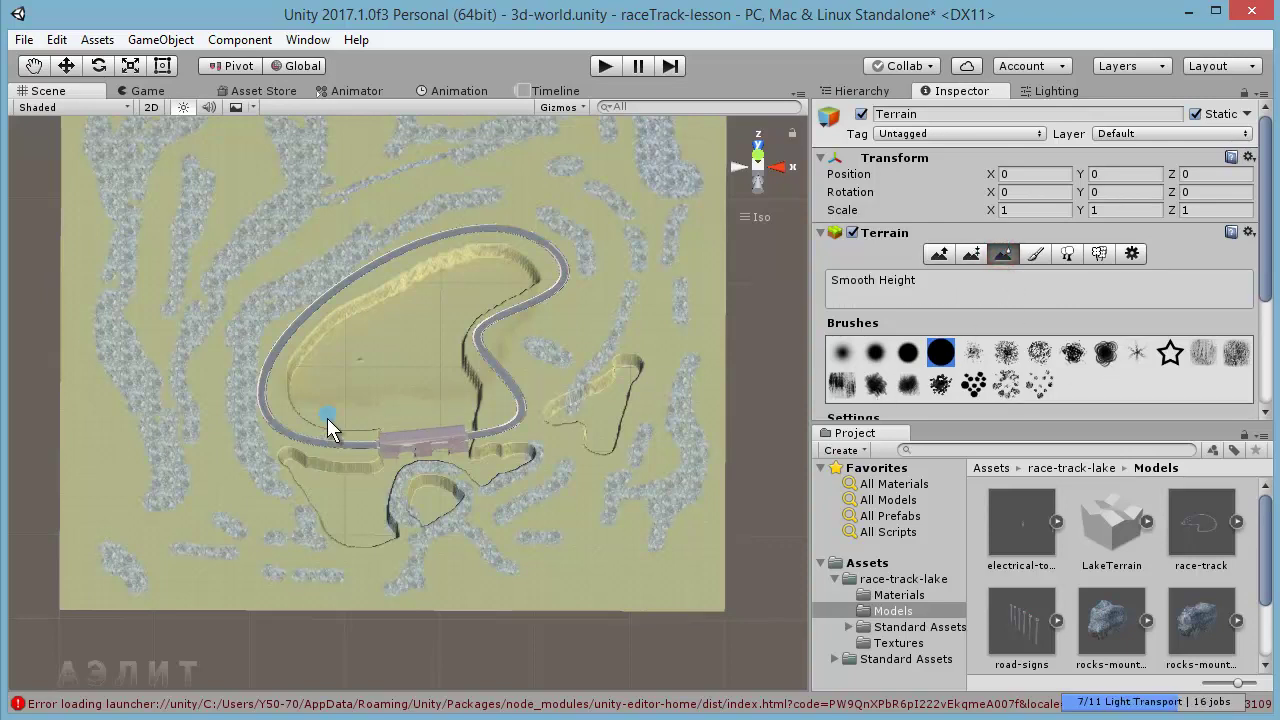
{"action": "mouse_move", "coordinate": [365, 312]}
{"action": "left_mouse_down"}
{"action": "mouse_move", "coordinate": [478, 322]}
{"action": "mouse_move", "coordinate": [349, 296]}
{"action": "left_mouse_up"}
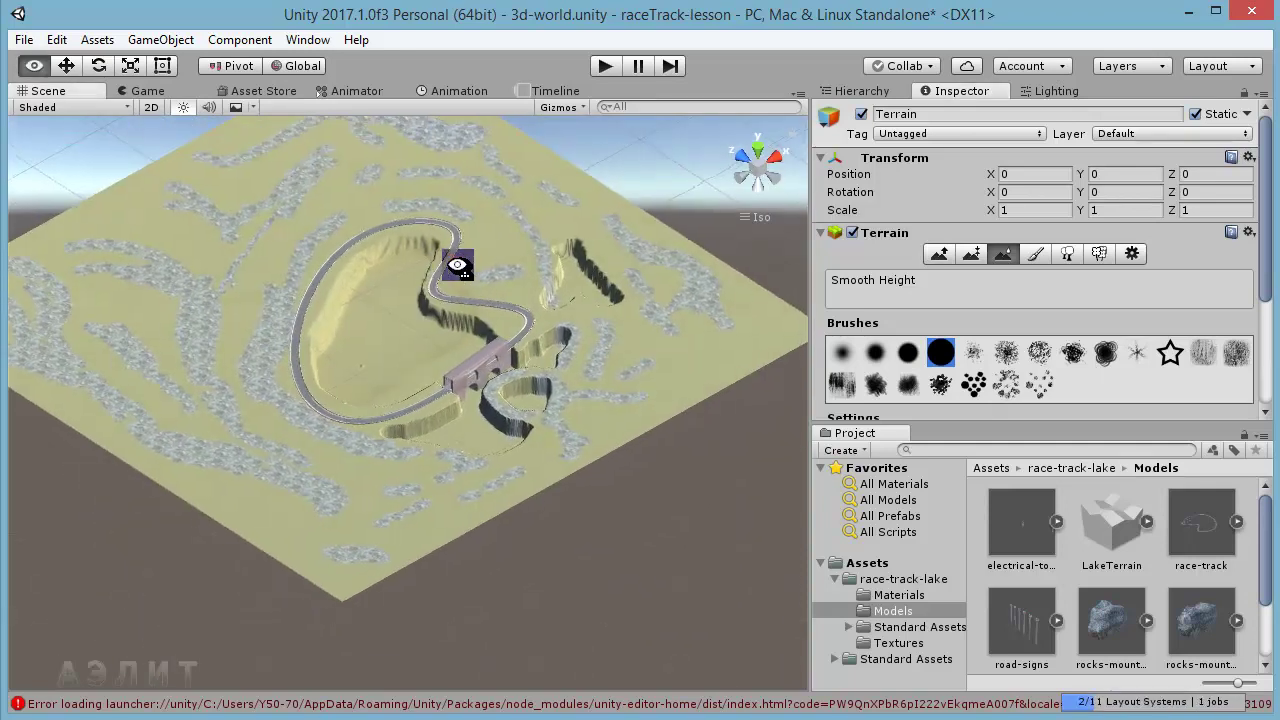
{"action": "mouse_move", "coordinate": [345, 304]}
{"action": "left_mouse_down"}
{"action": "mouse_move", "coordinate": [334, 329]}
{"action": "mouse_move", "coordinate": [336, 306]}
{"action": "mouse_move", "coordinate": [393, 268]}
{"action": "mouse_move", "coordinate": [384, 256]}
{"action": "mouse_move", "coordinate": [428, 241]}
{"action": "mouse_move", "coordinate": [424, 305]}
{"action": "mouse_move", "coordinate": [500, 343]}
{"action": "left_mouse_up"}
{"action": "mouse_move", "coordinate": [408, 393]}
{"action": "left_mouse_down"}
{"action": "mouse_move", "coordinate": [440, 388]}
{"action": "mouse_move", "coordinate": [405, 395]}
{"action": "mouse_move", "coordinate": [429, 391]}
{"action": "left_mouse_up"}
{"action": "left_click", "coordinate": [313, 374]}
{"action": "mouse_move", "coordinate": [345, 407]}
{"action": "left_mouse_down"}
{"action": "mouse_move", "coordinate": [309, 345]}
{"action": "mouse_move", "coordinate": [313, 392]}
{"action": "mouse_move", "coordinate": [349, 414]}
{"action": "left_mouse_up"}
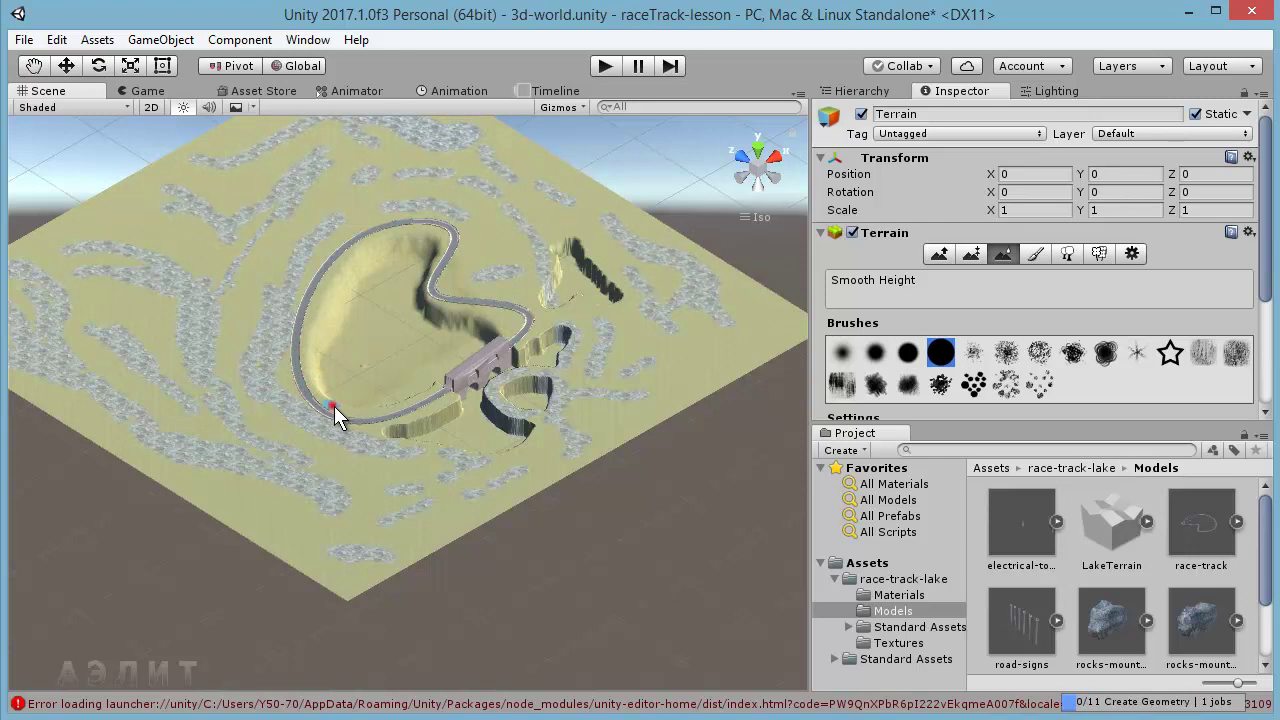
{"action": "mouse_move", "coordinate": [408, 466]}
{"action": "left_mouse_down", "text": "alt"}
{"action": "mouse_move", "coordinate": [292, 464]}
{"action": "mouse_move", "coordinate": [263, 420]}
{"action": "left_mouse_up", "text": "alt"}
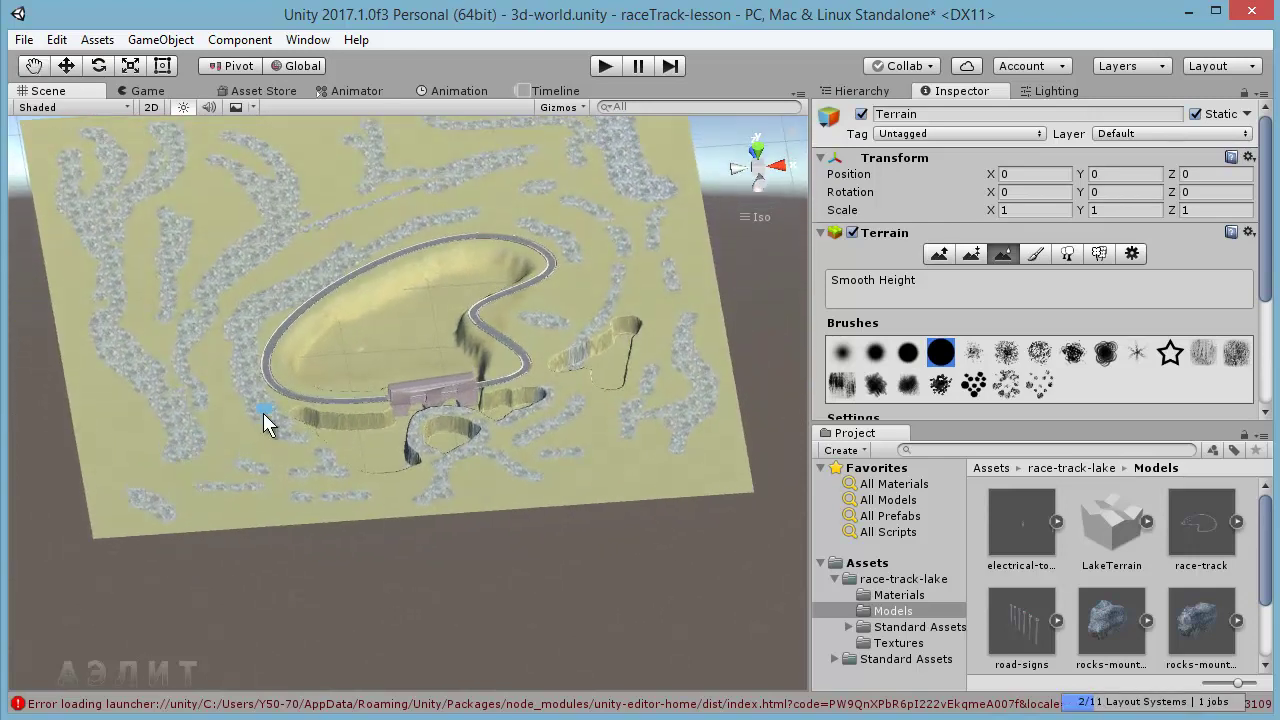
{"action": "left_click", "coordinate": [291, 373]}
{"action": "mouse_move", "coordinate": [371, 434]}
{"action": "left_mouse_down", "text": "alt"}
{"action": "mouse_move", "coordinate": [388, 585]}
{"action": "mouse_move", "coordinate": [371, 580]}
{"action": "mouse_move", "coordinate": [371, 480]}
{"action": "mouse_move", "coordinate": [377, 551]}
{"action": "left_mouse_up", "text": "alt"}
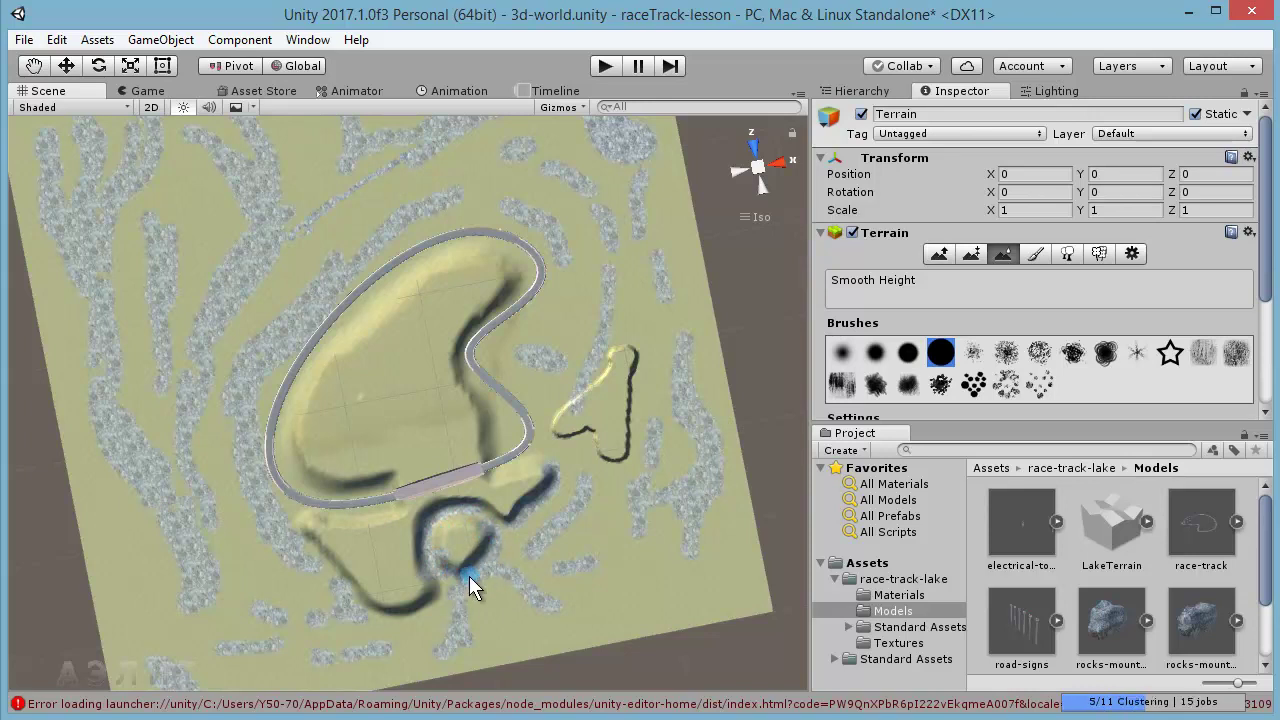
Smooth the ridges along the triangle's edges and below the track's lower loop.
{"action": "left_click_drag", "start_coordinate": [603, 456], "coordinate": [634, 452]}
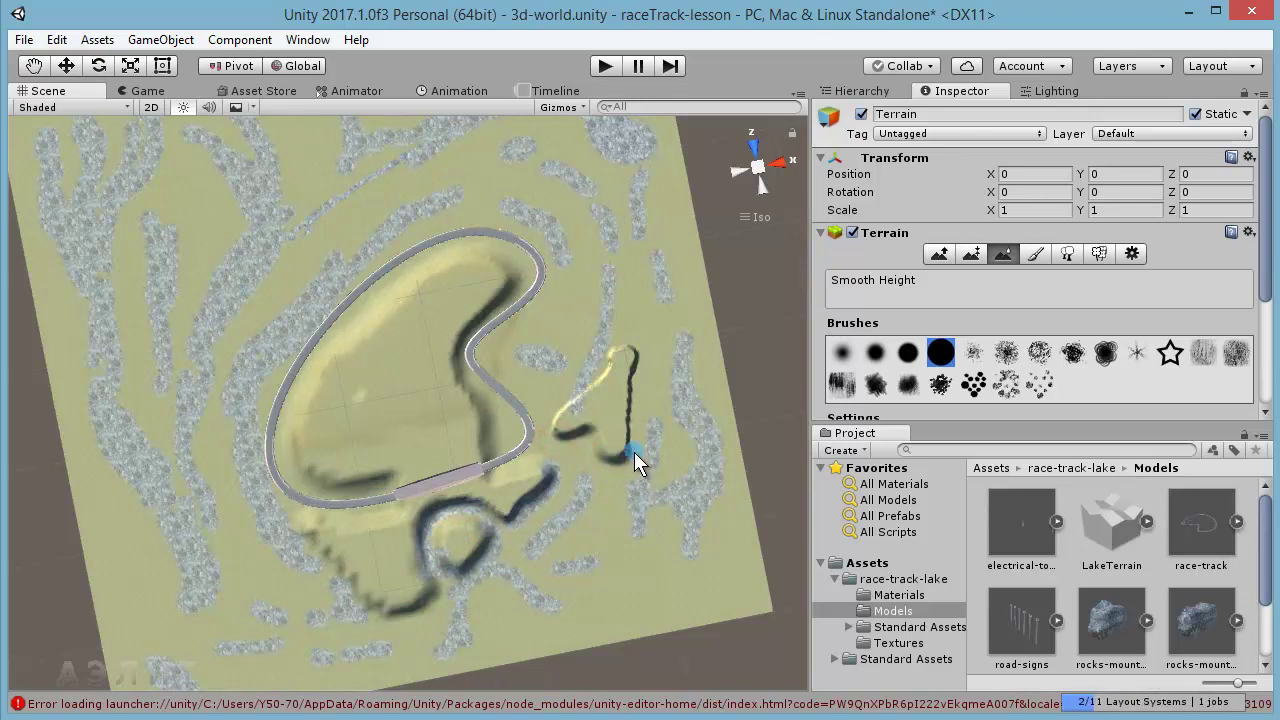
{"action": "mouse_move", "coordinate": [636, 394]}
{"action": "left_mouse_down"}
{"action": "mouse_move", "coordinate": [642, 346]}
{"action": "mouse_move", "coordinate": [565, 403]}
{"action": "left_mouse_up"}
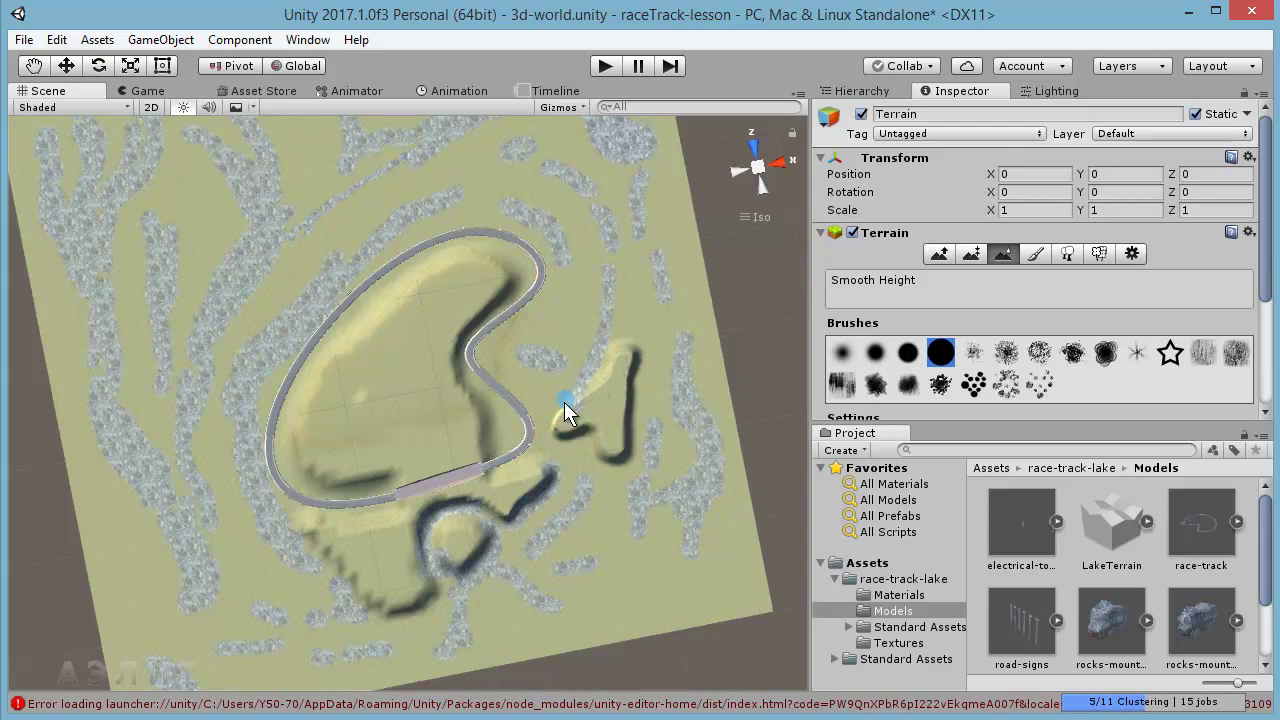
{"action": "left_click_drag", "start_coordinate": [630, 370], "coordinate": [592, 494]}
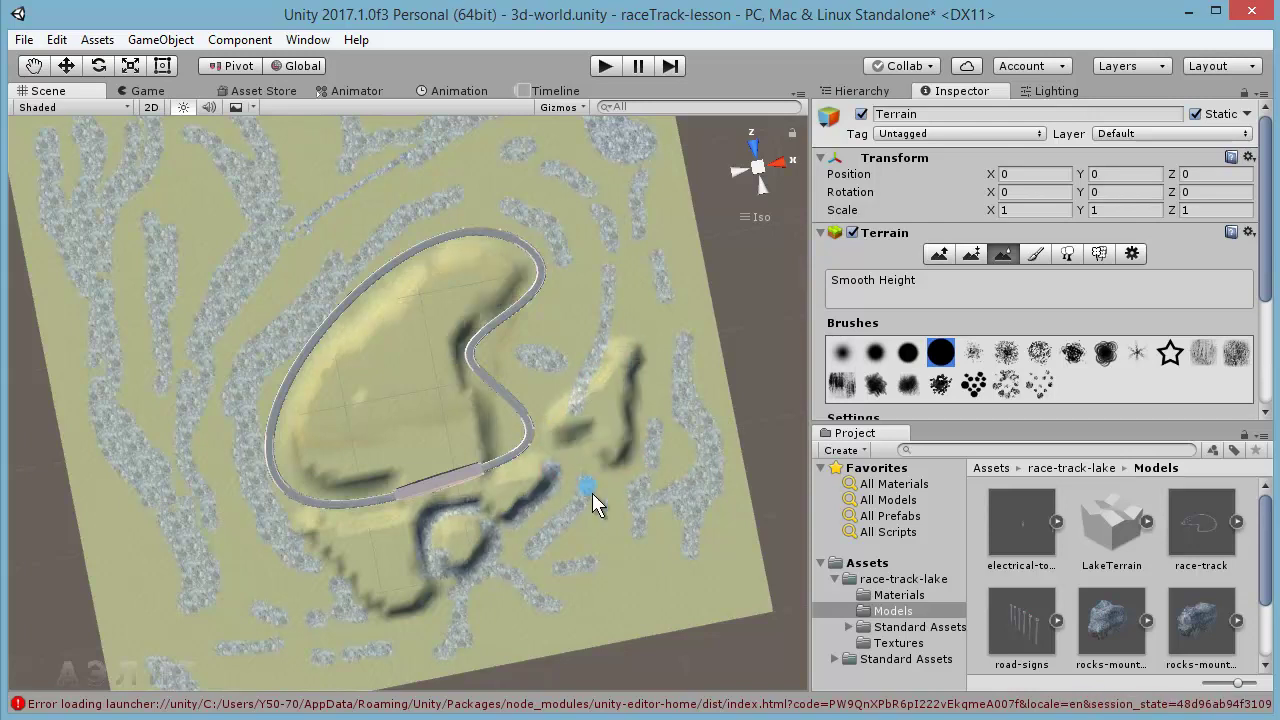
{"action": "mouse_move", "coordinate": [514, 597]}
{"action": "left_mouse_down", "text": "alt"}
{"action": "mouse_move", "coordinate": [526, 494]}
{"action": "mouse_move", "coordinate": [511, 443]}
{"action": "mouse_move", "coordinate": [427, 423]}
{"action": "mouse_move", "coordinate": [466, 420]}
{"action": "left_mouse_up", "text": "alt"}
{"action": "mouse_move", "coordinate": [558, 400]}
{"action": "left_mouse_down", "text": "alt"}
{"action": "mouse_move", "coordinate": [548, 443]}
{"action": "mouse_move", "coordinate": [520, 400]}
{"action": "left_mouse_up", "text": "alt"}
{"action": "mouse_move", "coordinate": [451, 294]}
{"action": "left_mouse_down"}
{"action": "mouse_move", "coordinate": [473, 305]}
{"action": "mouse_move", "coordinate": [434, 306]}
{"action": "mouse_move", "coordinate": [471, 291]}
{"action": "mouse_move", "coordinate": [446, 314]}
{"action": "mouse_move", "coordinate": [549, 273]}
{"action": "mouse_move", "coordinate": [536, 308]}
{"action": "left_mouse_up"}
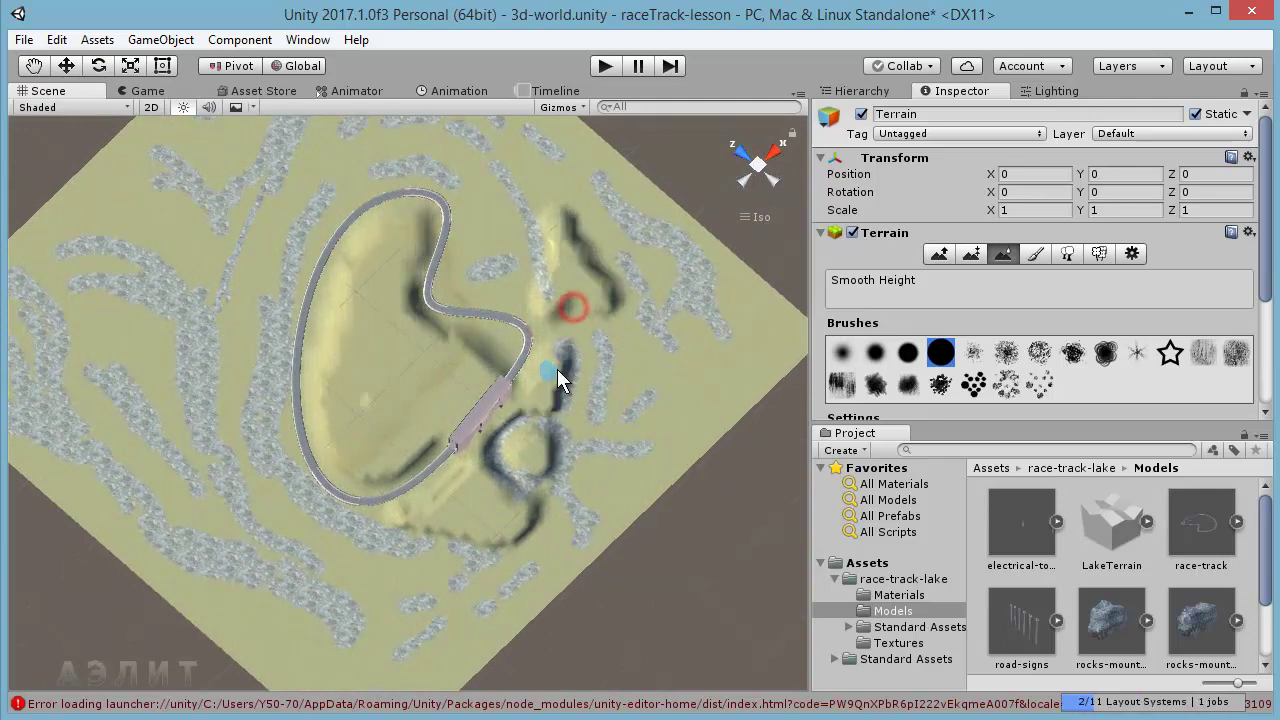
{"action": "left_click_drag", "start_coordinate": [557, 369], "coordinate": [564, 383], "text": "alt"}
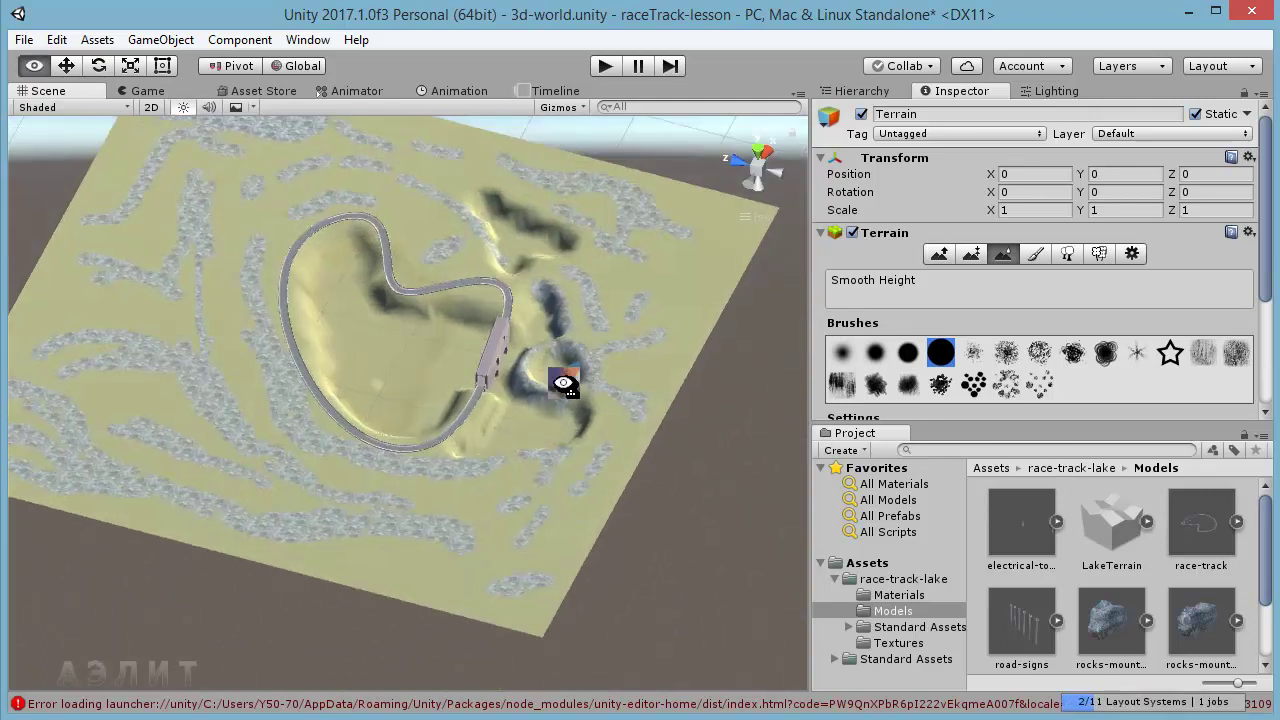
{"action": "left_click_drag", "start_coordinate": [564, 383], "coordinate": [591, 471], "text": "alt"}
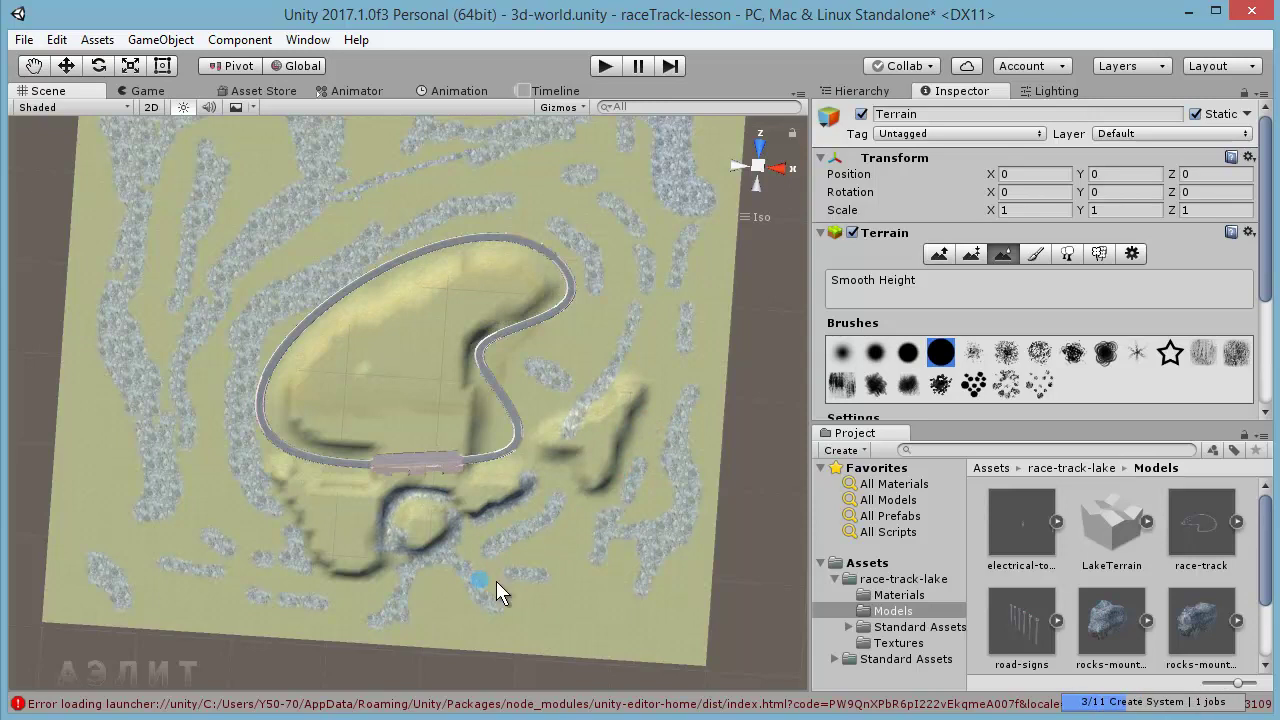
{"action": "left_click_drag", "start_coordinate": [500, 563], "coordinate": [527, 600], "text": "alt"}
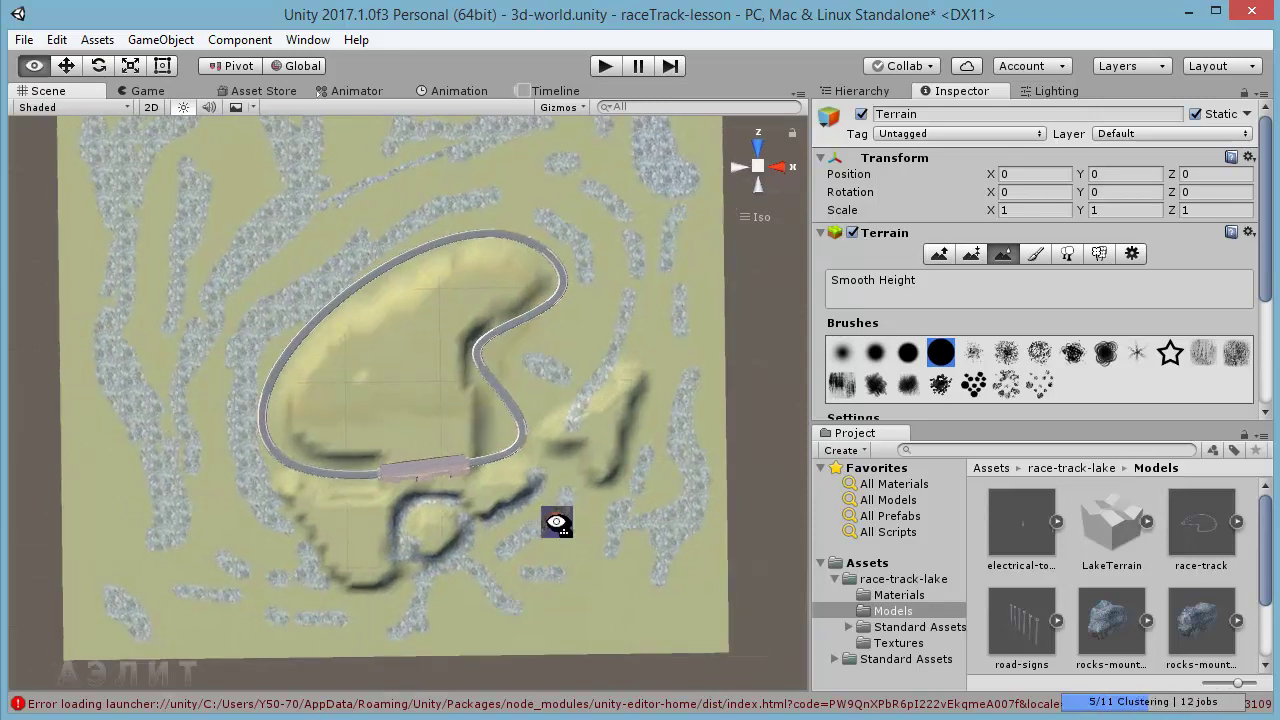
{"action": "left_click_drag", "start_coordinate": [557, 523], "coordinate": [541, 580], "text": "alt"}
{"action": "mouse_move", "coordinate": [326, 601]}
{"action": "left_mouse_down"}
{"action": "mouse_move", "coordinate": [283, 516]}
{"action": "mouse_move", "coordinate": [314, 574]}
{"action": "mouse_move", "coordinate": [377, 595]}
{"action": "mouse_move", "coordinate": [329, 612]}
{"action": "mouse_move", "coordinate": [437, 582]}
{"action": "left_mouse_up"}
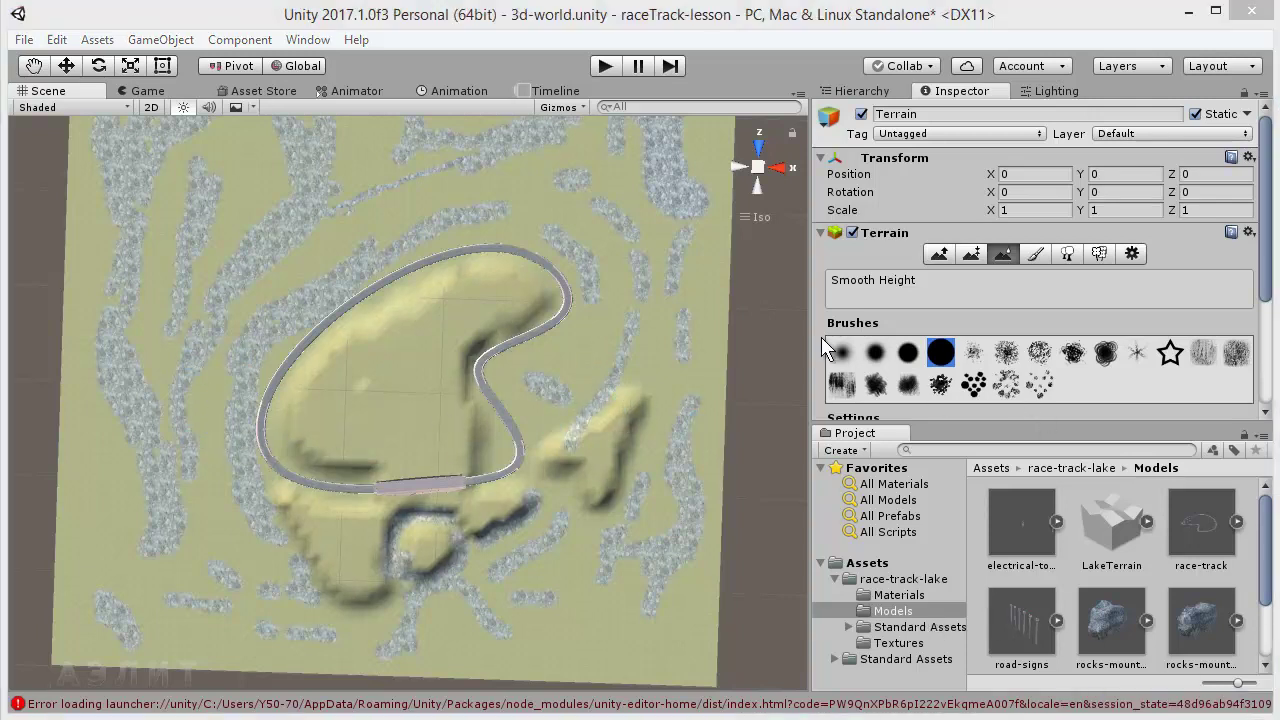
{"action": "left_click", "coordinate": [939, 251]}
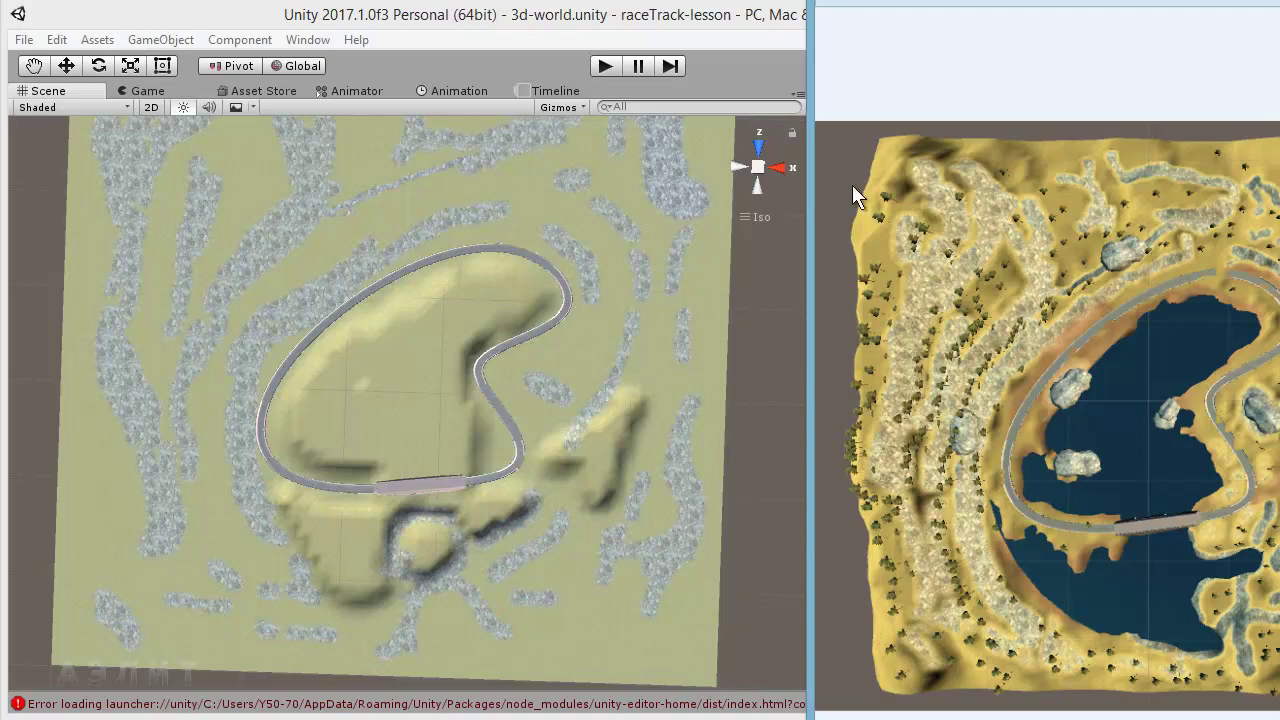
Return to the Raise/Lower Terrain tool with a top-down view and choose the small soft round brush.
{"action": "left_click", "coordinate": [762, 20]}
{"action": "left_click", "coordinate": [971, 256]}
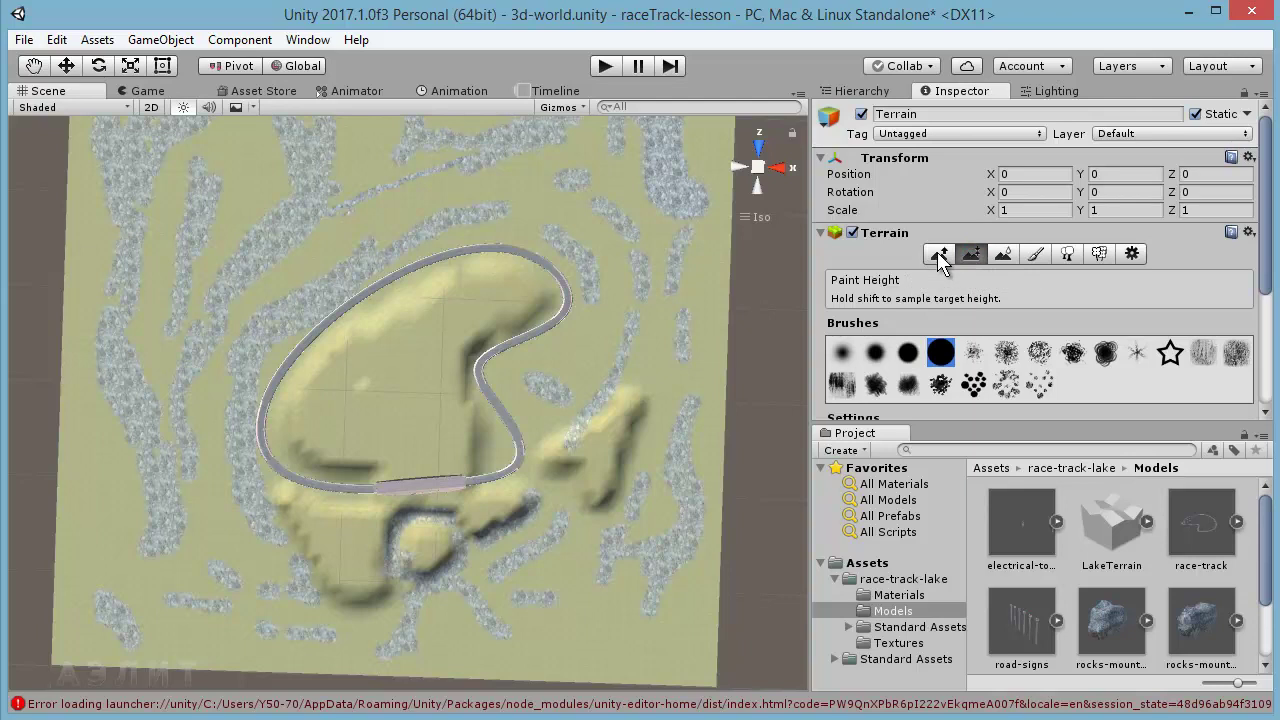
{"action": "left_click", "coordinate": [939, 255]}
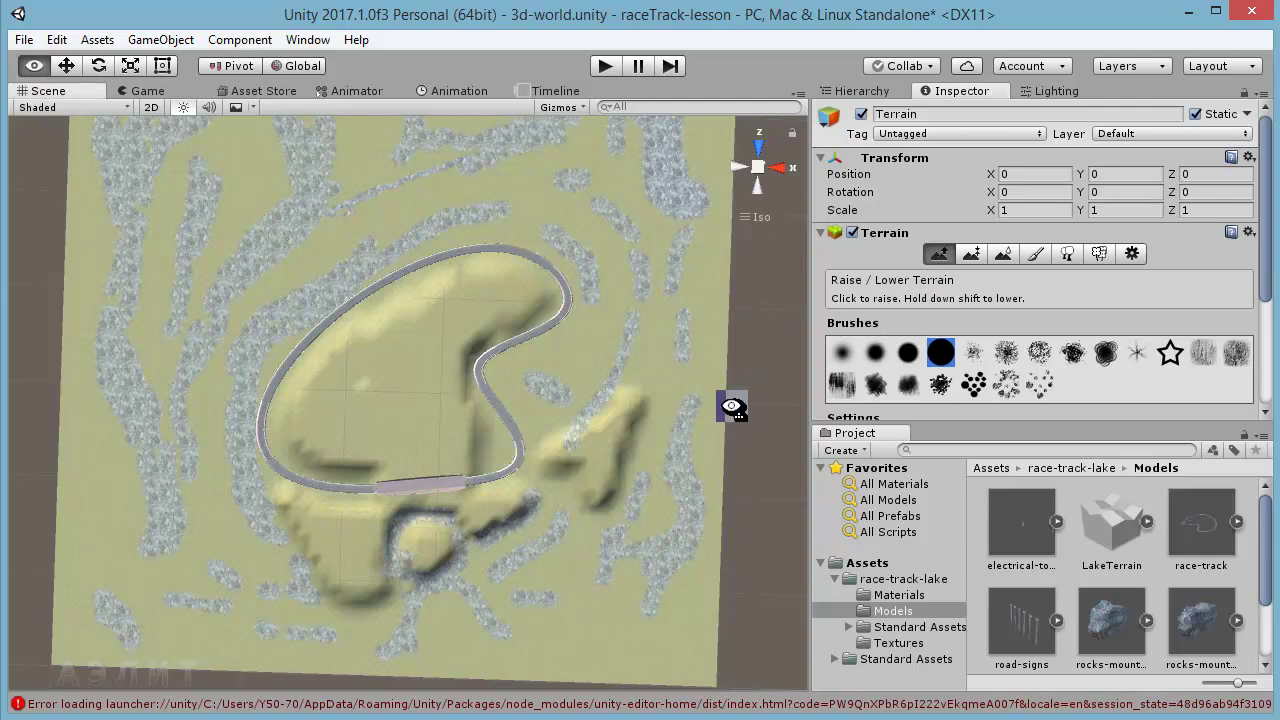
{"action": "left_click_drag", "start_coordinate": [729, 406], "coordinate": [700, 372], "text": "alt"}
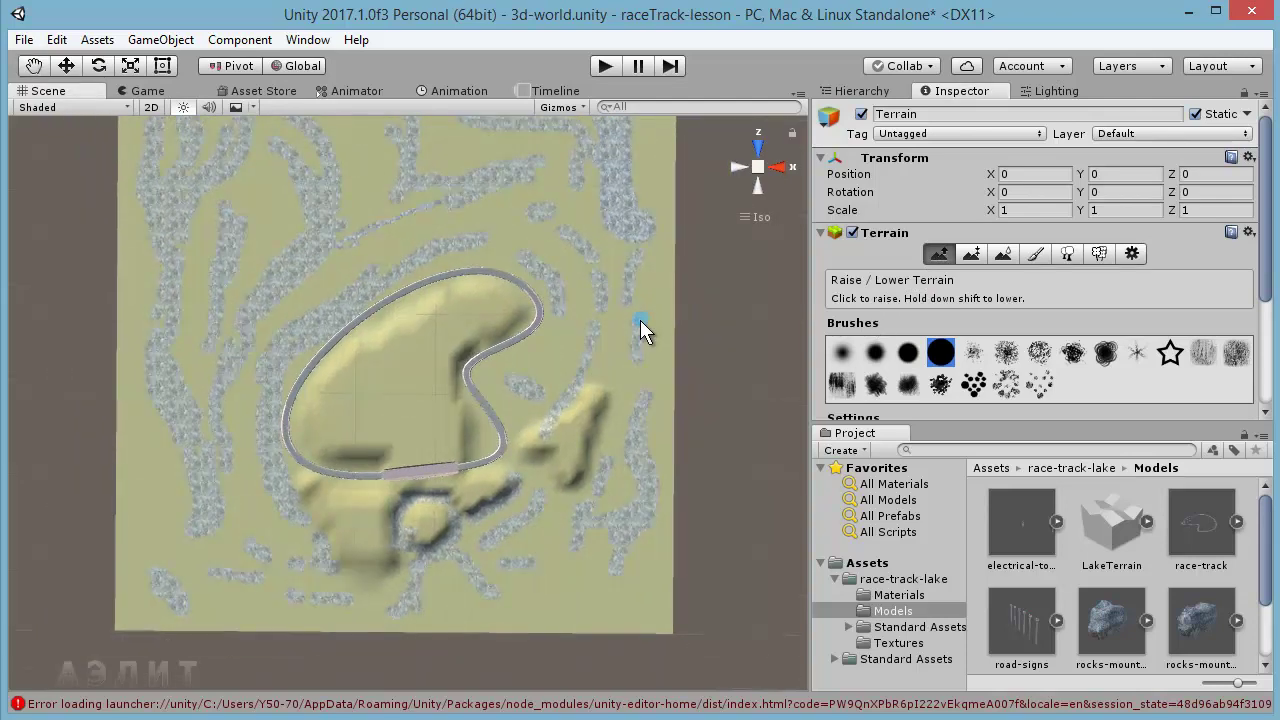
{"action": "left_click_drag", "start_coordinate": [640, 322], "coordinate": [649, 360], "text": "alt"}
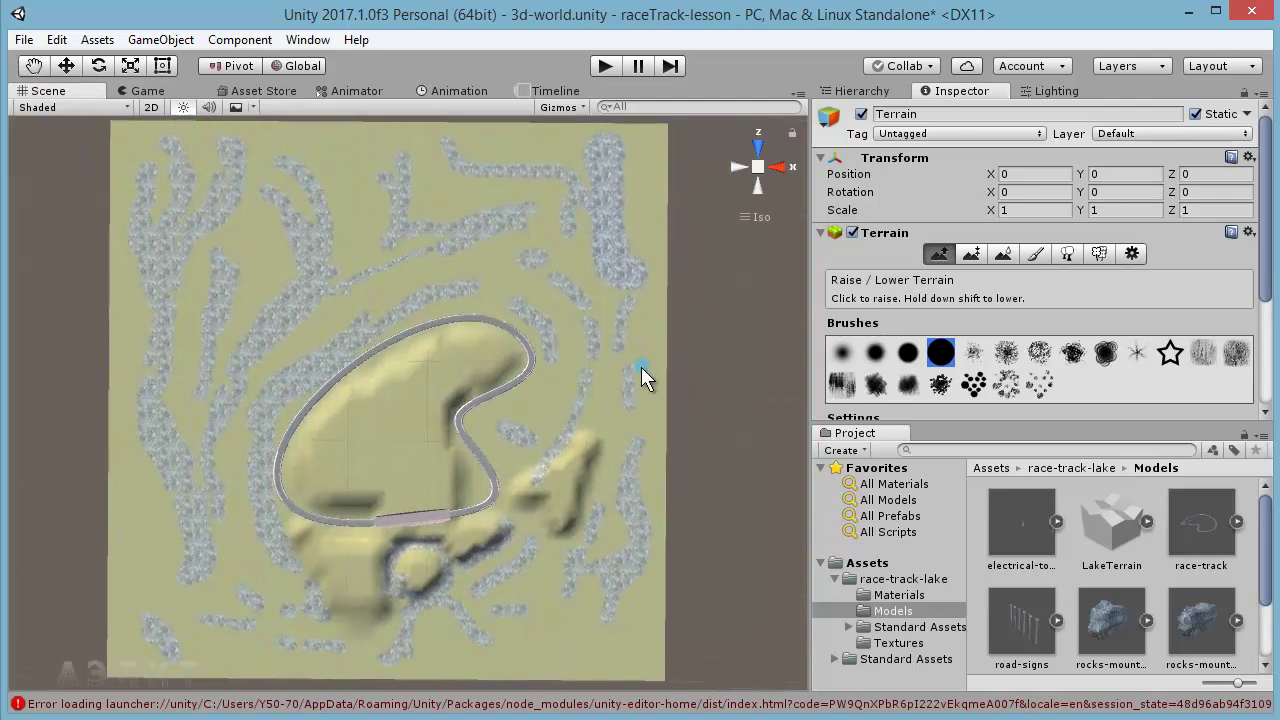
{"action": "left_click_drag", "start_coordinate": [646, 345], "coordinate": [647, 344], "text": "alt"}
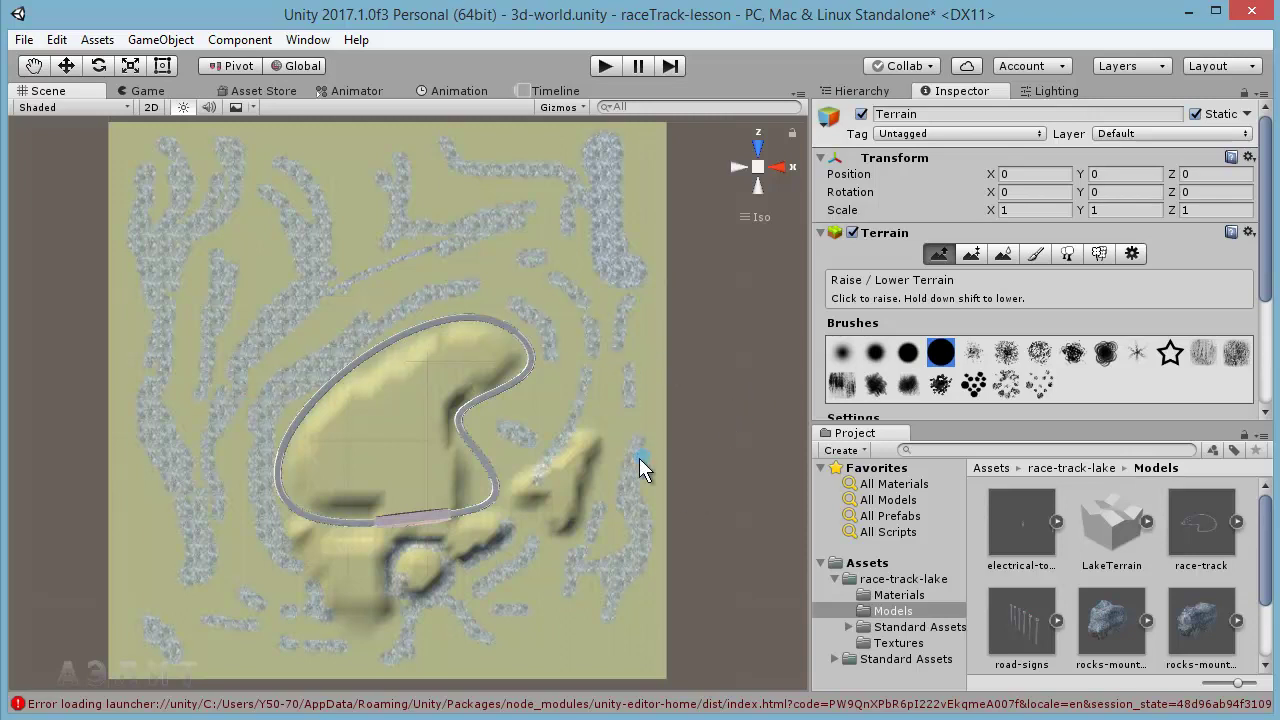
{"action": "left_click", "coordinate": [842, 355]}
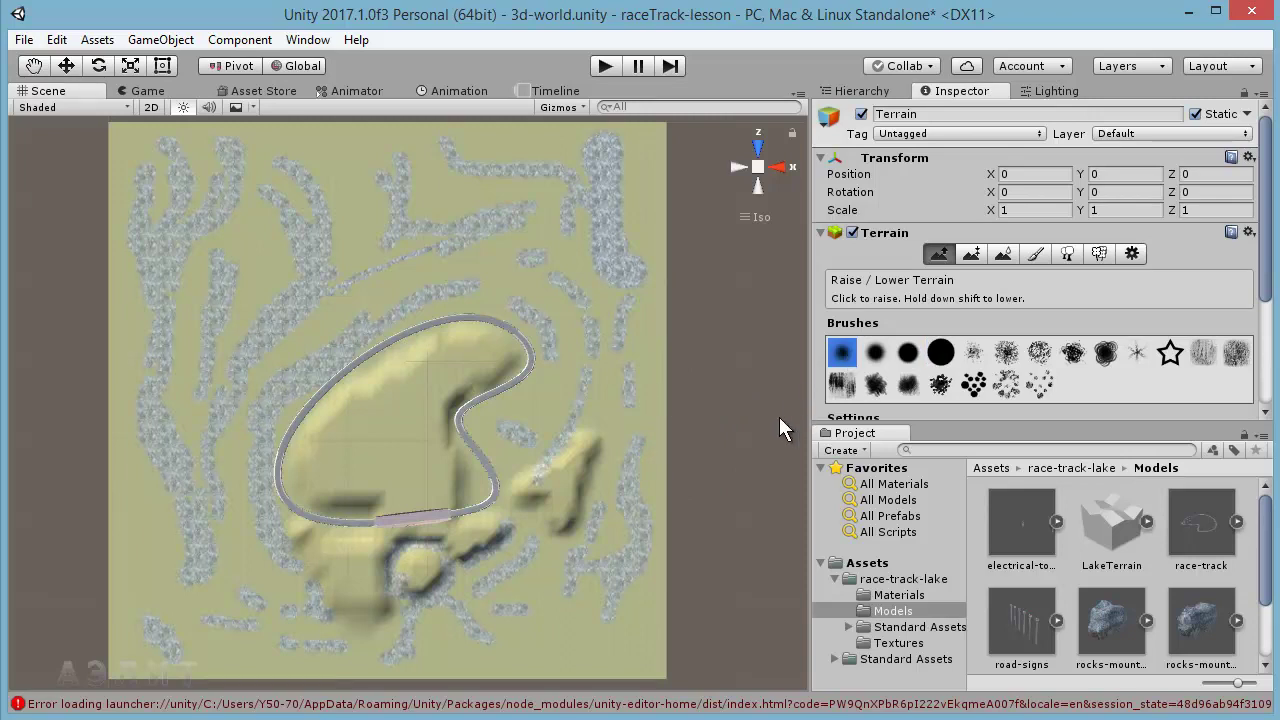
Raise a bump at the lower-left corner with brush size 25, then undo the resulting spike.
{"action": "left_click_drag", "start_coordinate": [1265, 262], "coordinate": [1268, 341]}
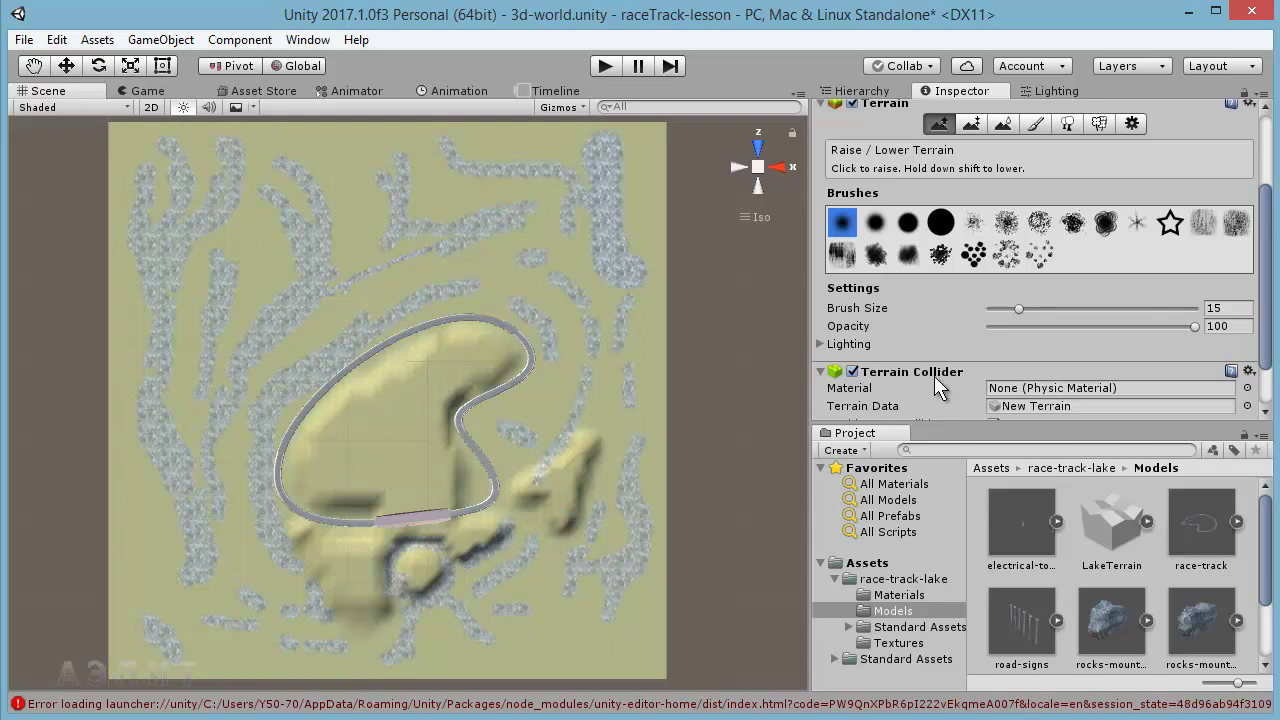
{"action": "left_click_drag", "start_coordinate": [1019, 309], "coordinate": [1040, 310]}
{"action": "left_click_drag", "start_coordinate": [160, 638], "coordinate": [163, 640]}
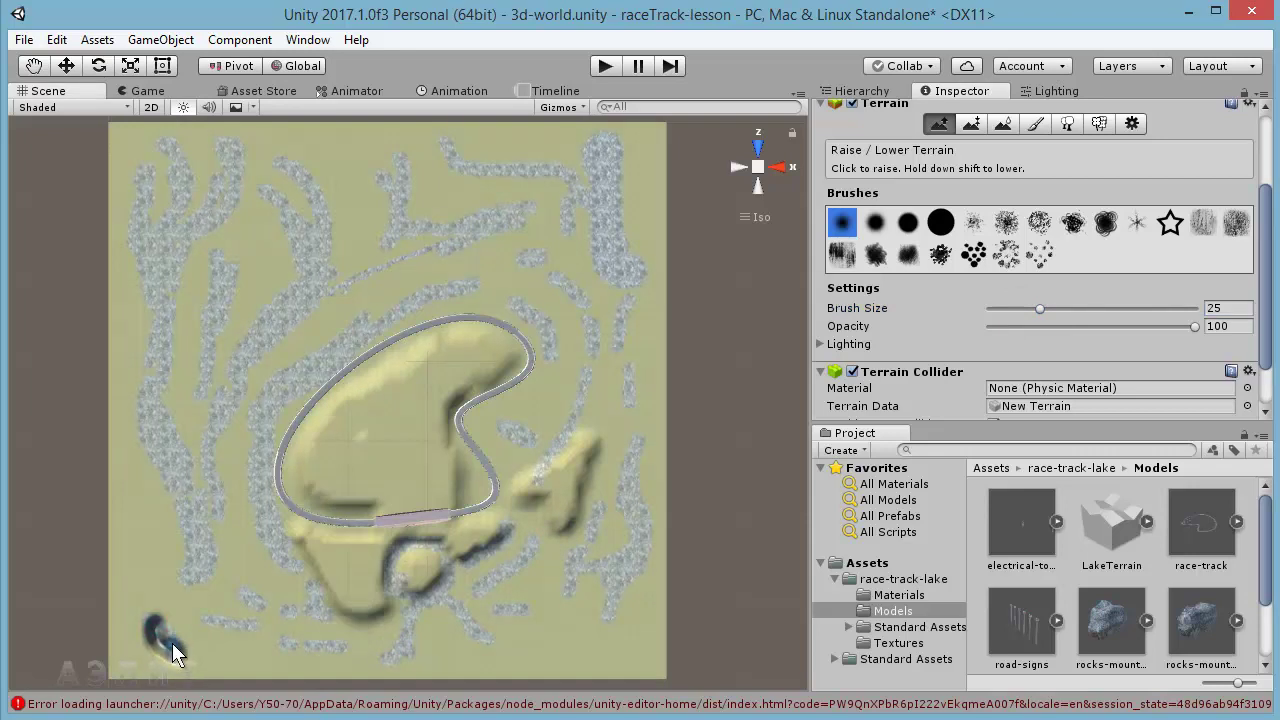
{"action": "mouse_move", "coordinate": [209, 563]}
{"action": "left_mouse_down", "text": "alt"}
{"action": "mouse_move", "coordinate": [287, 495]}
{"action": "mouse_move", "coordinate": [300, 429]}
{"action": "mouse_move", "coordinate": [300, 515]}
{"action": "left_mouse_up", "text": "alt"}
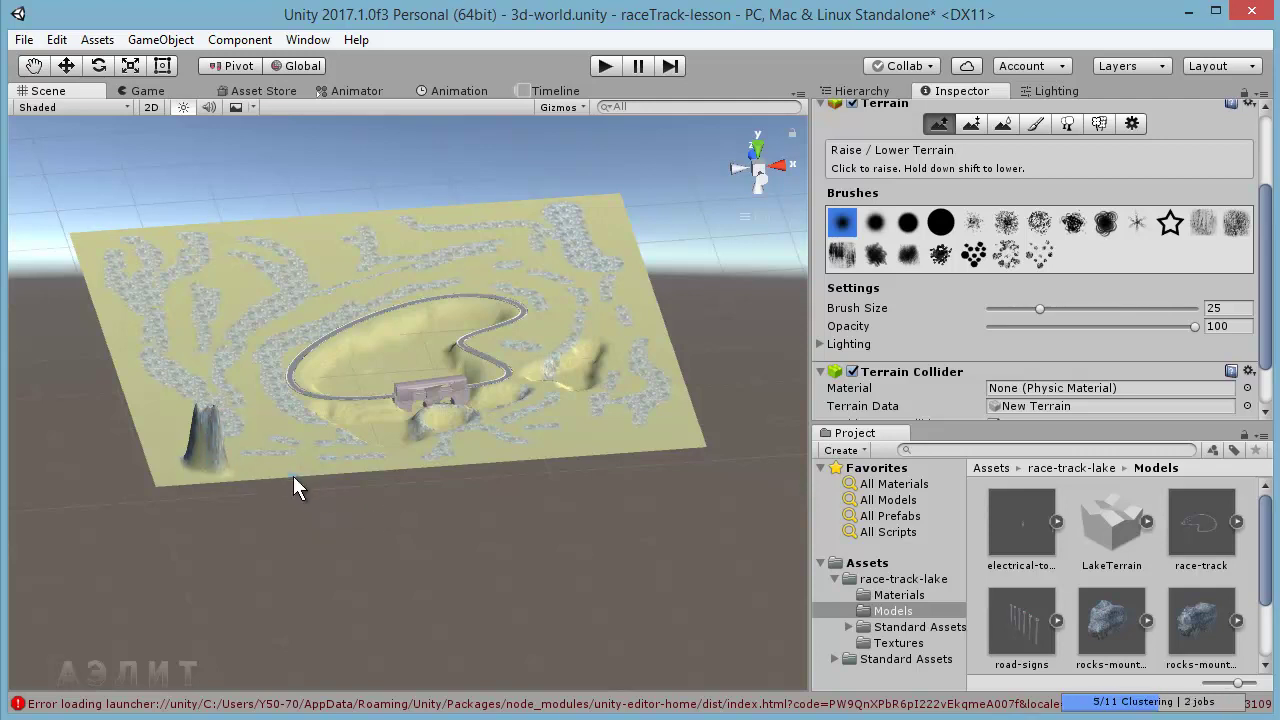
{"action": "mouse_move", "coordinate": [304, 465]}
{"action": "left_mouse_down", "text": "alt"}
{"action": "mouse_move", "coordinate": [174, 551]}
{"action": "mouse_move", "coordinate": [204, 470]}
{"action": "left_mouse_up", "text": "alt"}
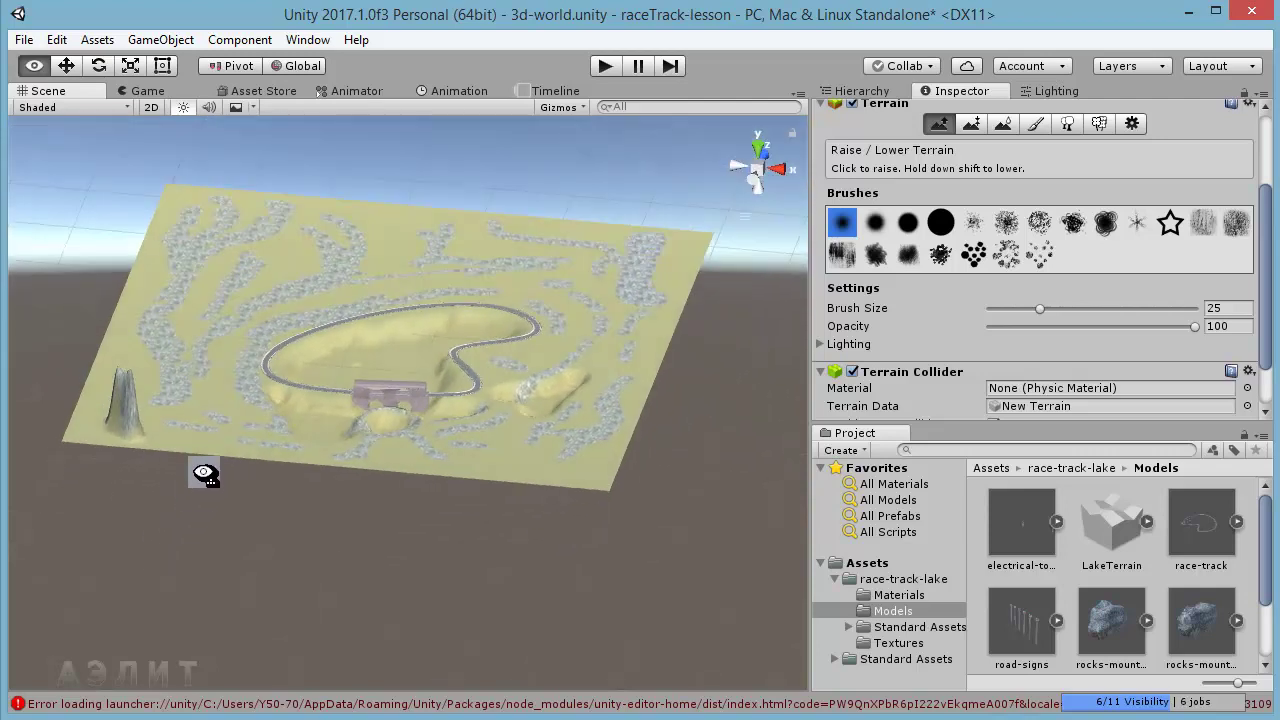
{"action": "left_click", "coordinate": [57, 40]}
{"action": "left_click", "coordinate": [75, 57]}
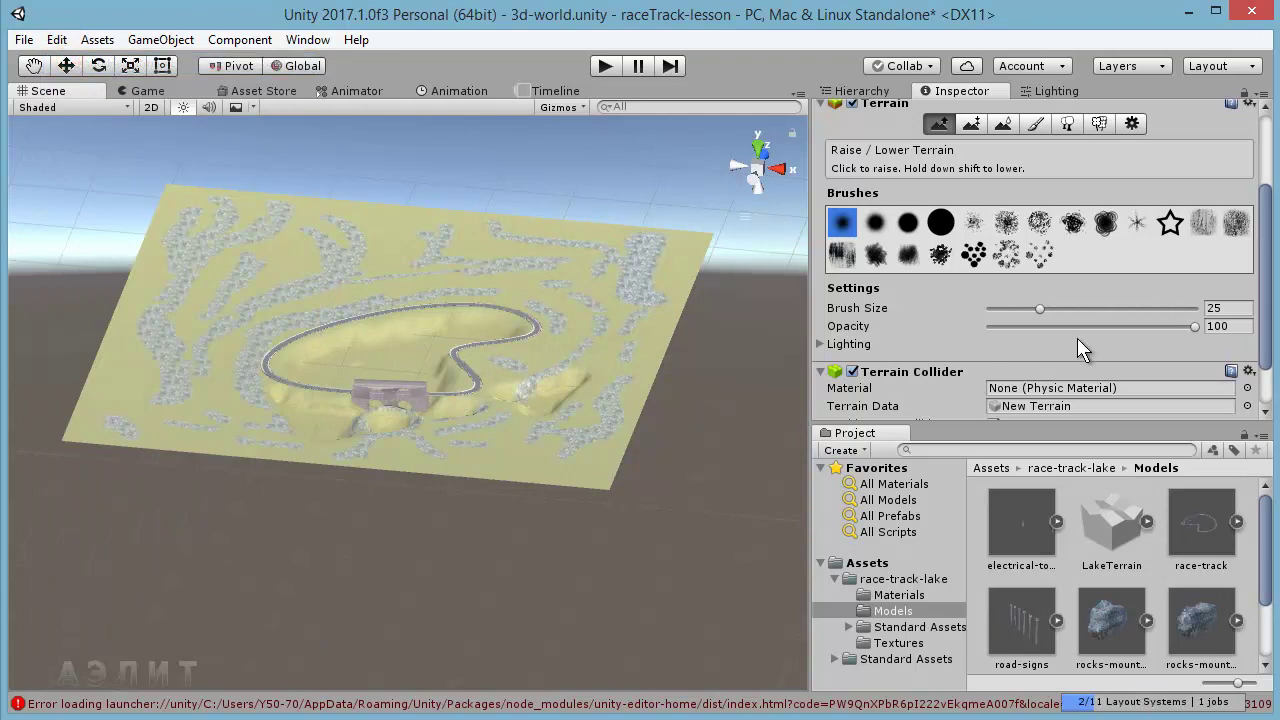
Lower brush opacity to 50 and build a pointed peak at the lower-left corner.
{"action": "left_click_drag", "start_coordinate": [1195, 325], "coordinate": [1093, 329]}
{"action": "left_click", "coordinate": [117, 430]}
{"action": "left_click_drag", "start_coordinate": [132, 436], "coordinate": [143, 438]}
{"action": "left_click", "coordinate": [110, 428]}
{"action": "left_click", "coordinate": [124, 421]}
{"action": "mouse_move", "coordinate": [97, 418]}
{"action": "left_mouse_down"}
{"action": "mouse_move", "coordinate": [129, 432]}
{"action": "mouse_move", "coordinate": [114, 435]}
{"action": "left_mouse_up"}
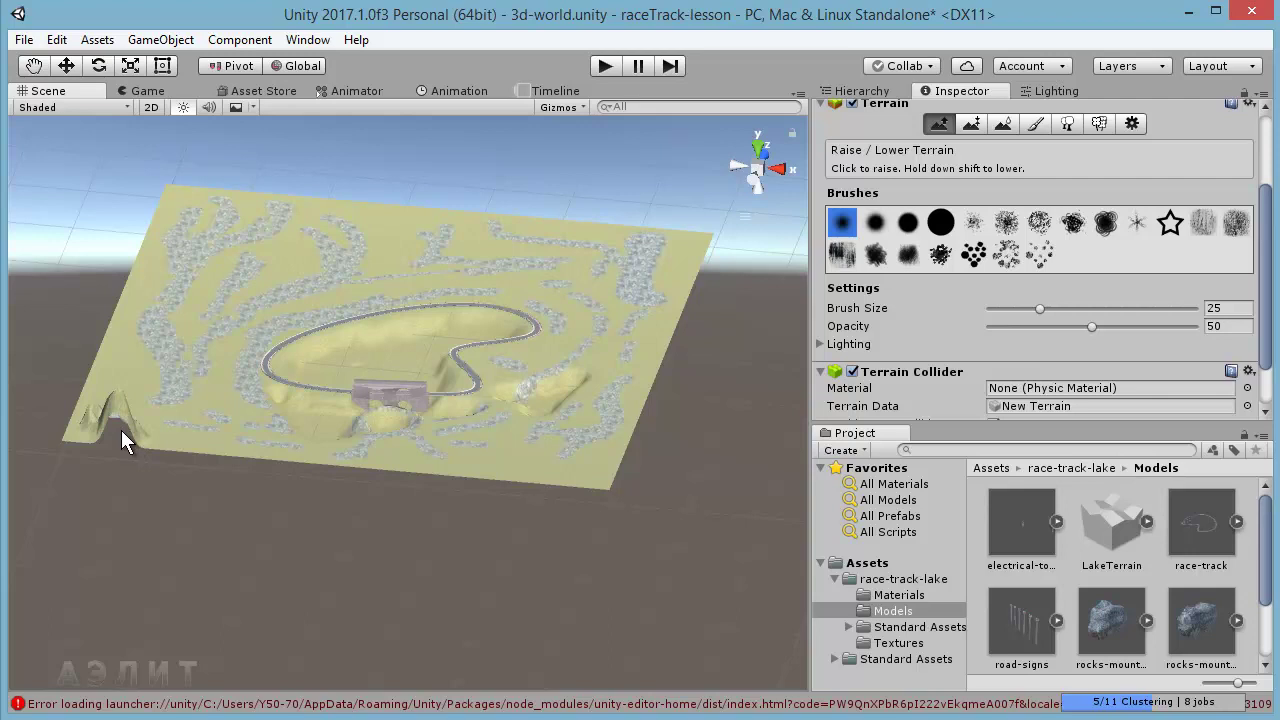
Lower the corner spike and, at opacity 24, reshape it into a dipped crater.
{"action": "left_click", "coordinate": [124, 401], "text": "shift"}
{"action": "left_click", "coordinate": [102, 407], "text": "shift"}
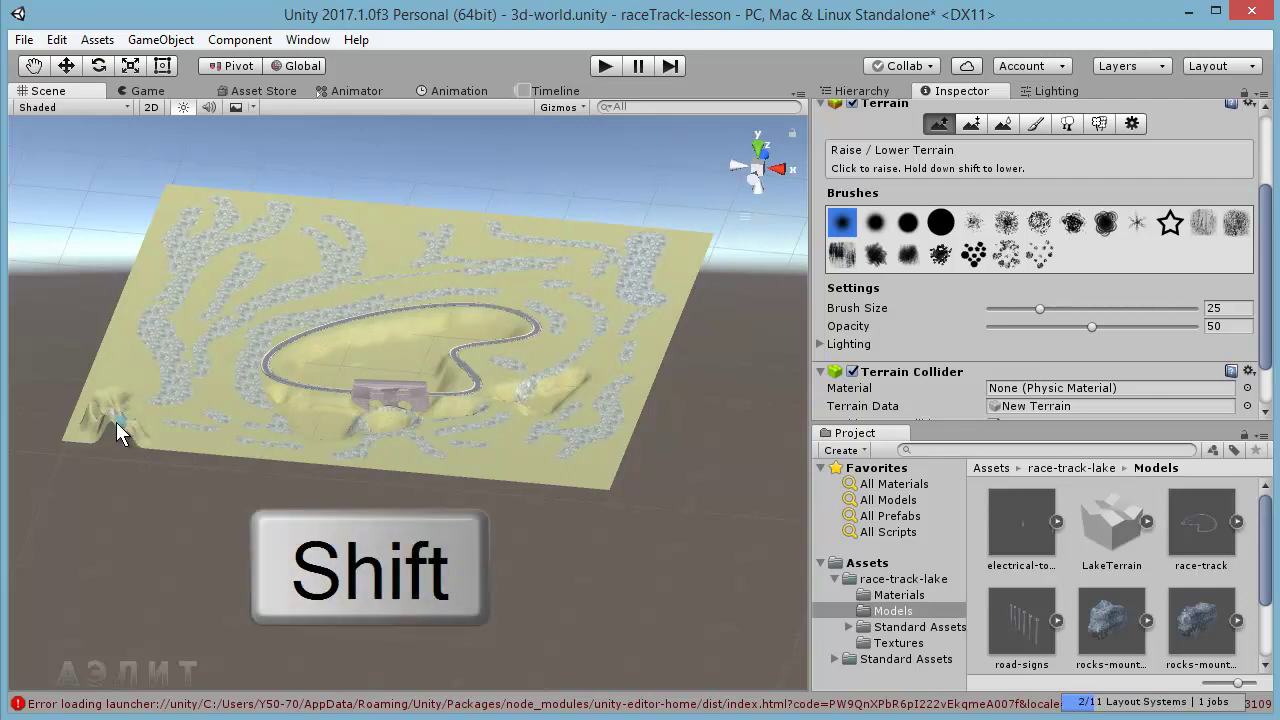
{"action": "left_click", "coordinate": [120, 430], "text": "shift"}
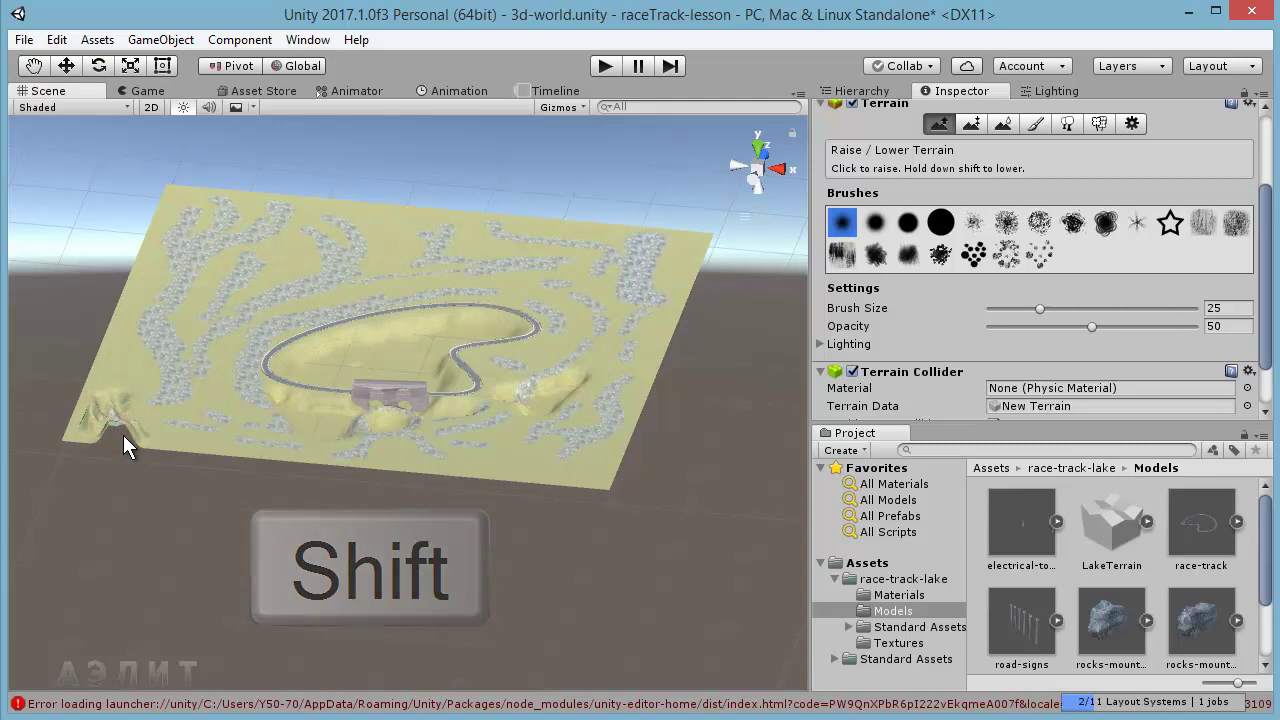
{"action": "left_click", "coordinate": [1091, 328]}
{"action": "left_click_drag", "start_coordinate": [1055, 333], "coordinate": [1039, 330]}
{"action": "left_click", "coordinate": [126, 408]}
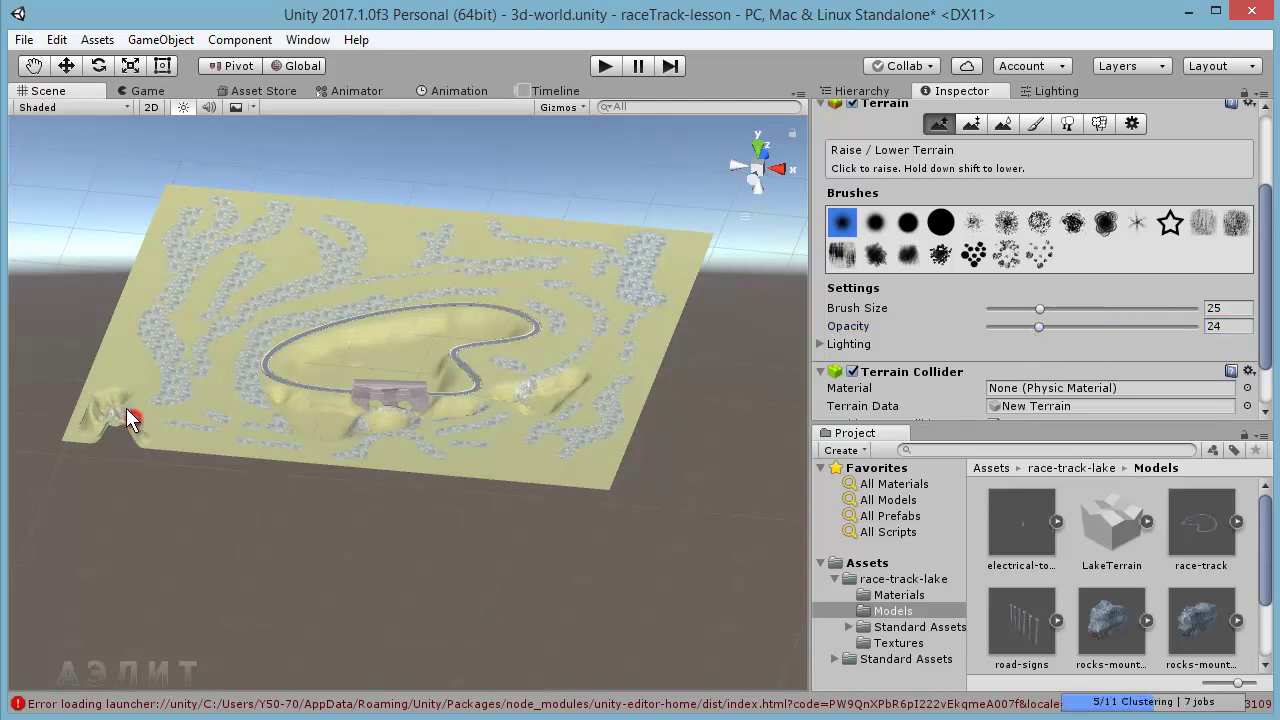
{"action": "left_click_drag", "start_coordinate": [106, 414], "coordinate": [136, 427], "text": "shift"}
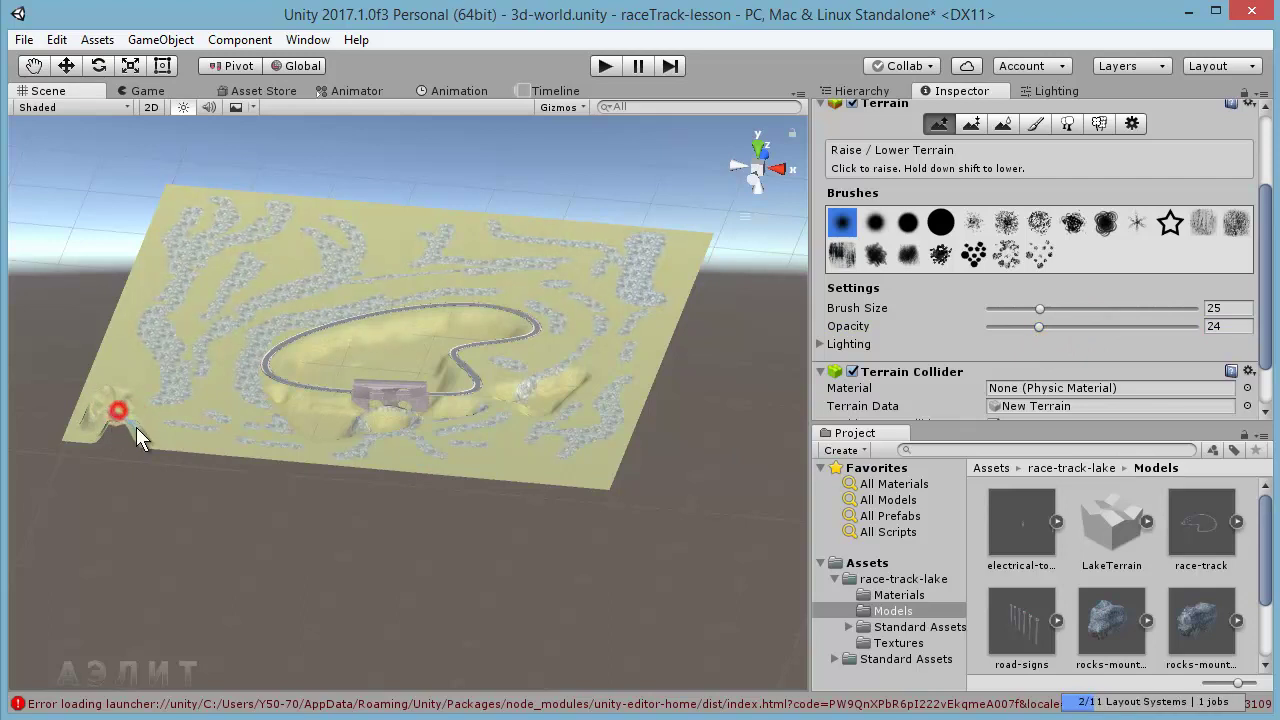
Raise the lower-left mounds into a rugged hill cluster with brush size 40.
{"action": "left_click_drag", "start_coordinate": [235, 472], "coordinate": [298, 599], "text": "alt"}
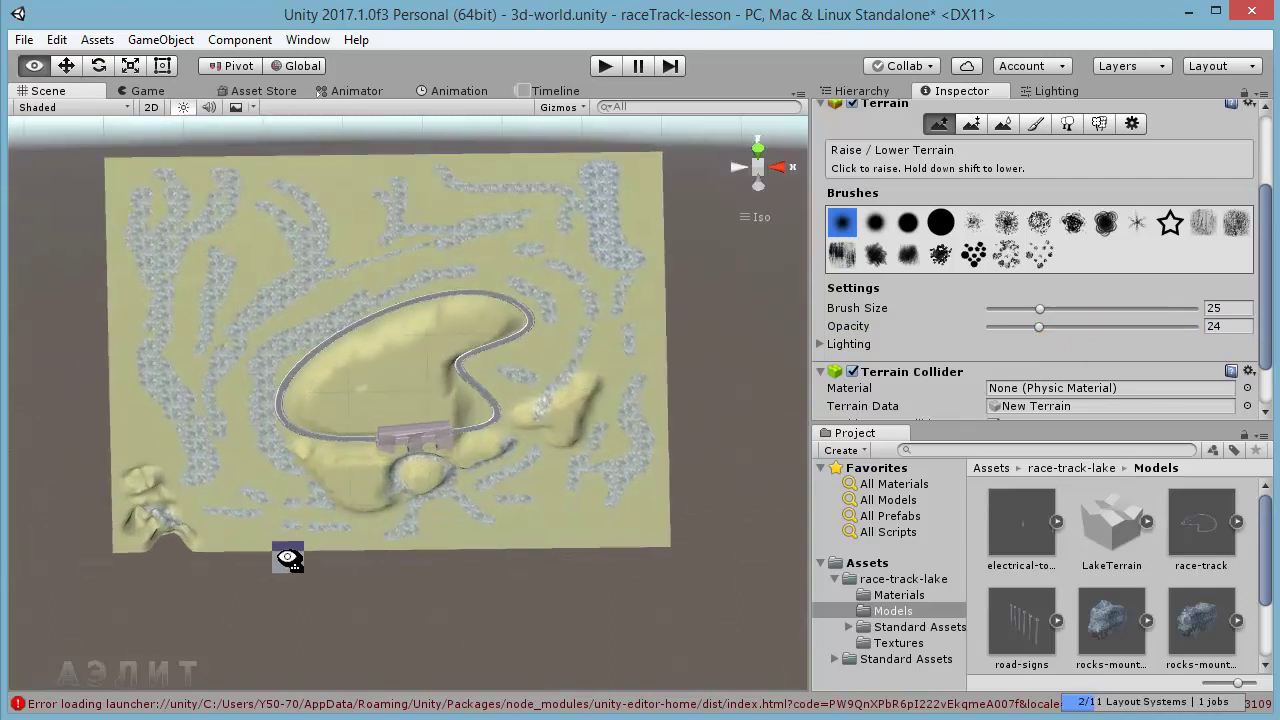
{"action": "left_click", "coordinate": [185, 566]}
{"action": "left_click", "coordinate": [182, 554]}
{"action": "left_click", "coordinate": [176, 551]}
{"action": "left_click", "coordinate": [153, 559]}
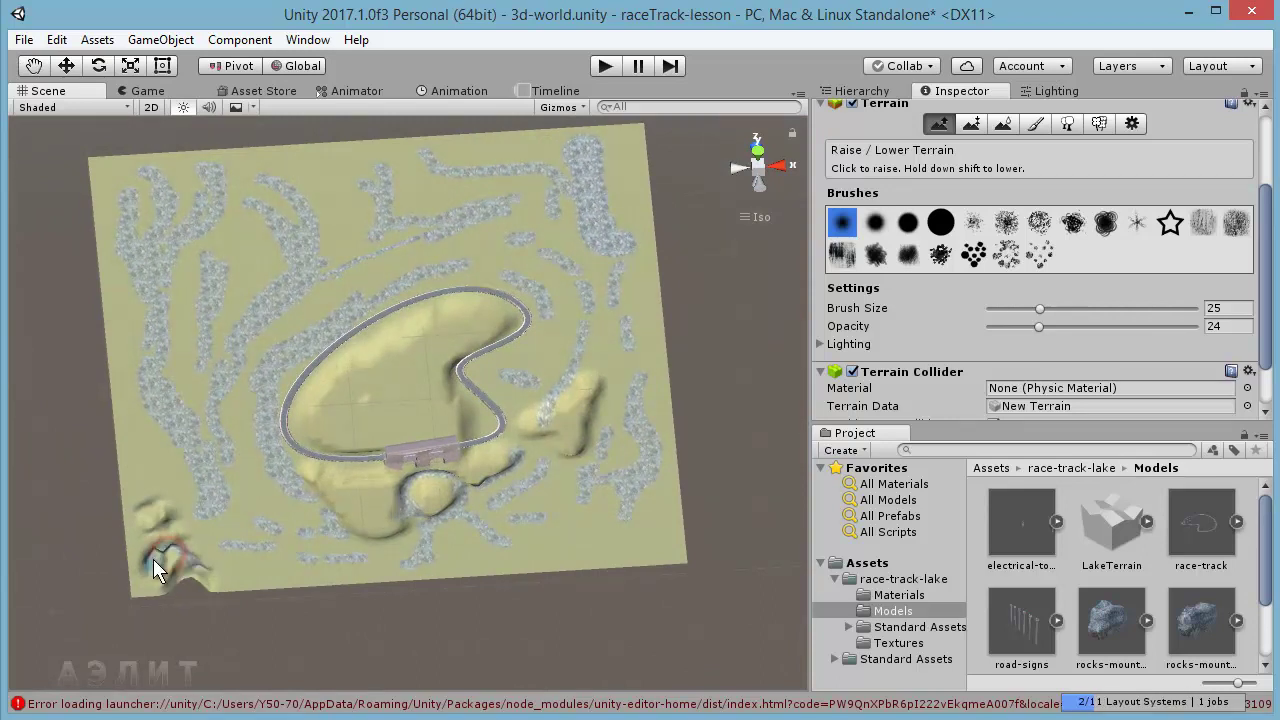
{"action": "left_click_drag", "start_coordinate": [1040, 308], "coordinate": [1070, 308]}
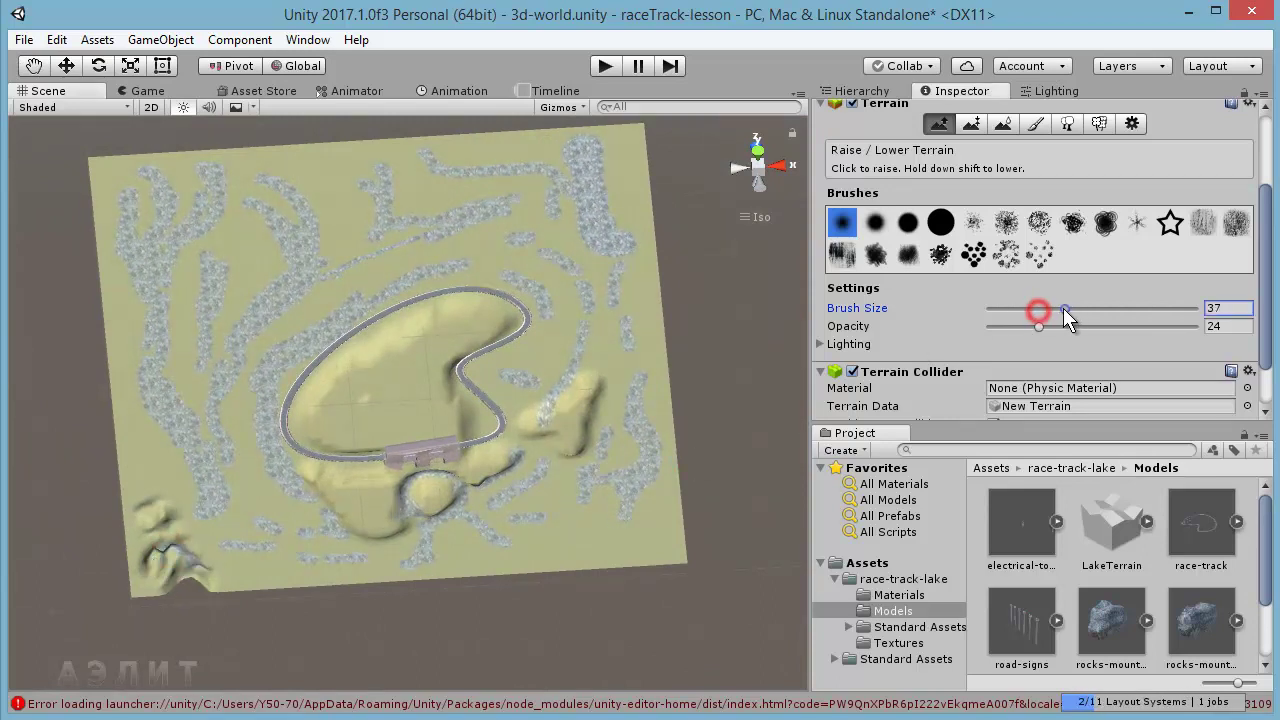
{"action": "left_click", "coordinate": [172, 551]}
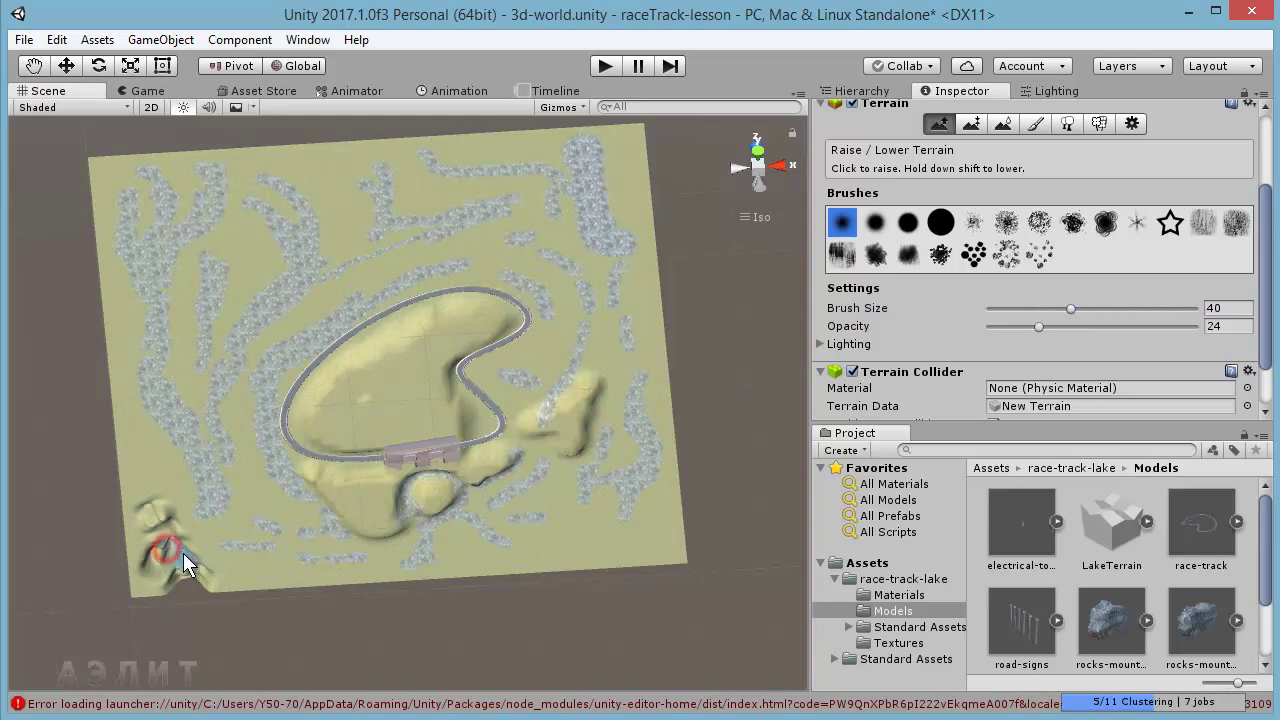
{"action": "left_click", "coordinate": [166, 553]}
{"action": "left_click_drag", "start_coordinate": [169, 566], "coordinate": [183, 568]}
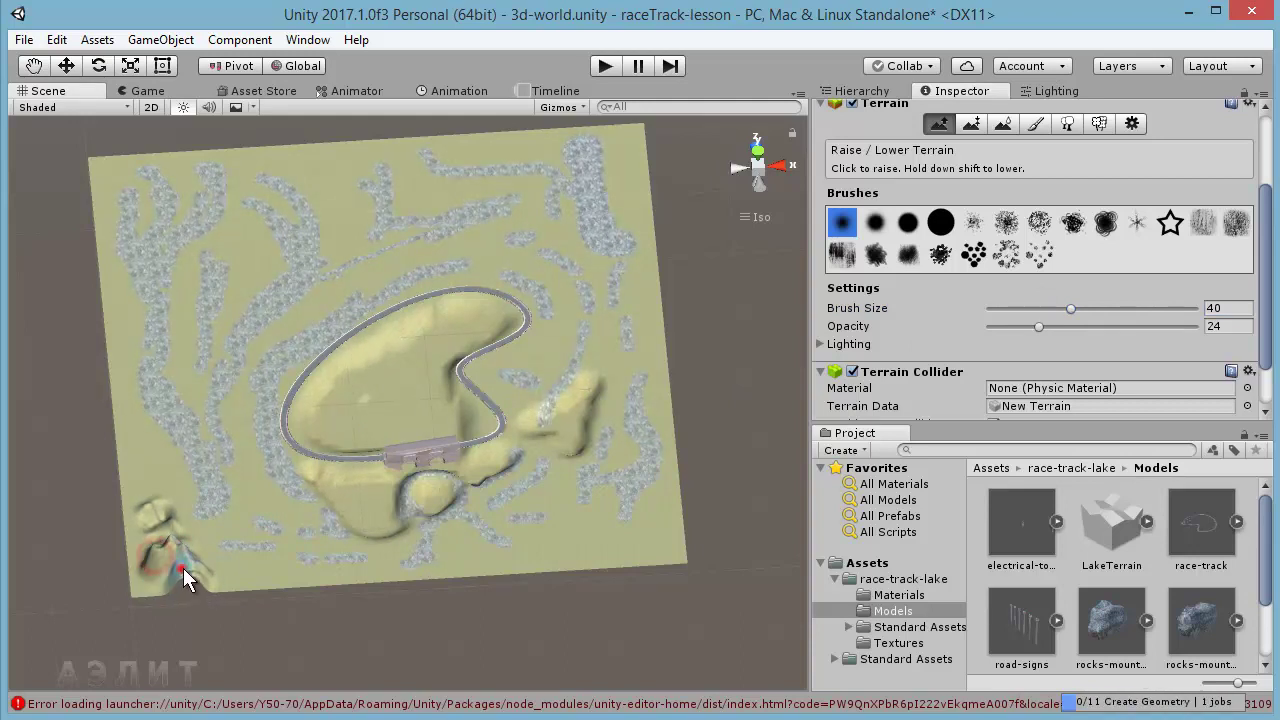
{"action": "left_click", "coordinate": [158, 524]}
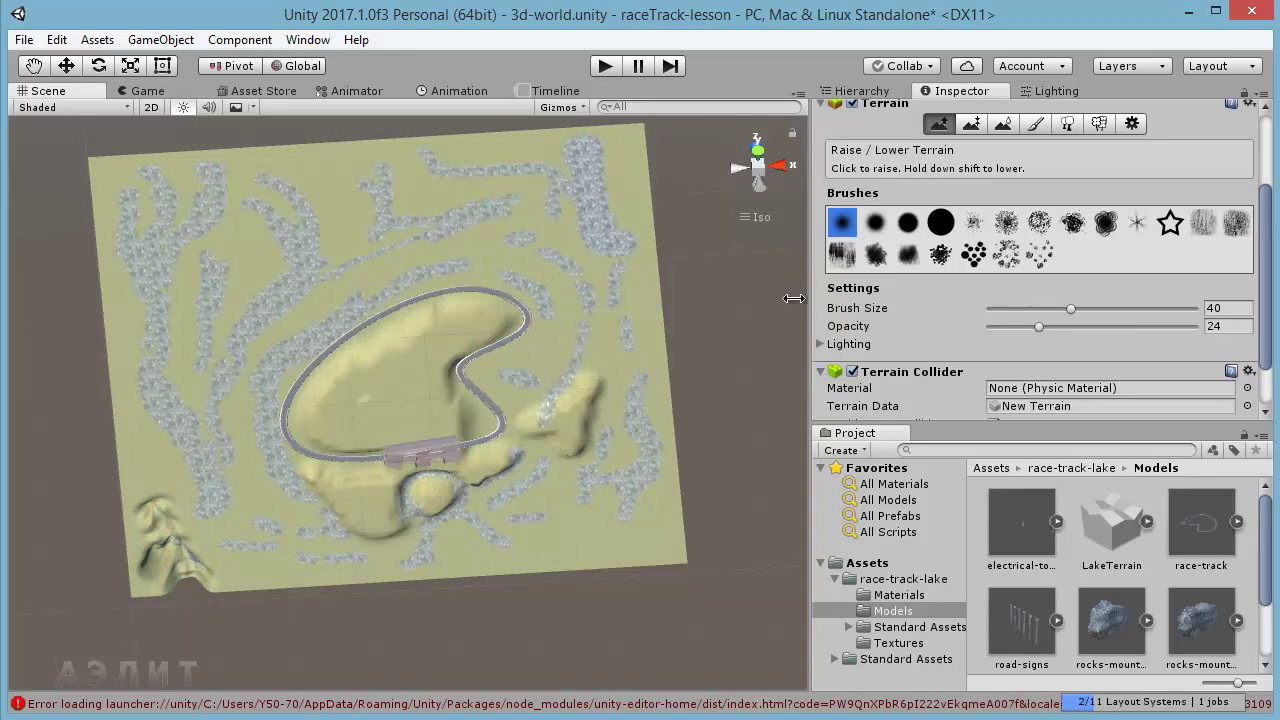
Switch to a rough brush and raise mounds along the bottom edge and a ridge up the left edge.
{"action": "left_click", "coordinate": [876, 256]}
{"action": "left_click_drag", "start_coordinate": [228, 550], "coordinate": [321, 558]}
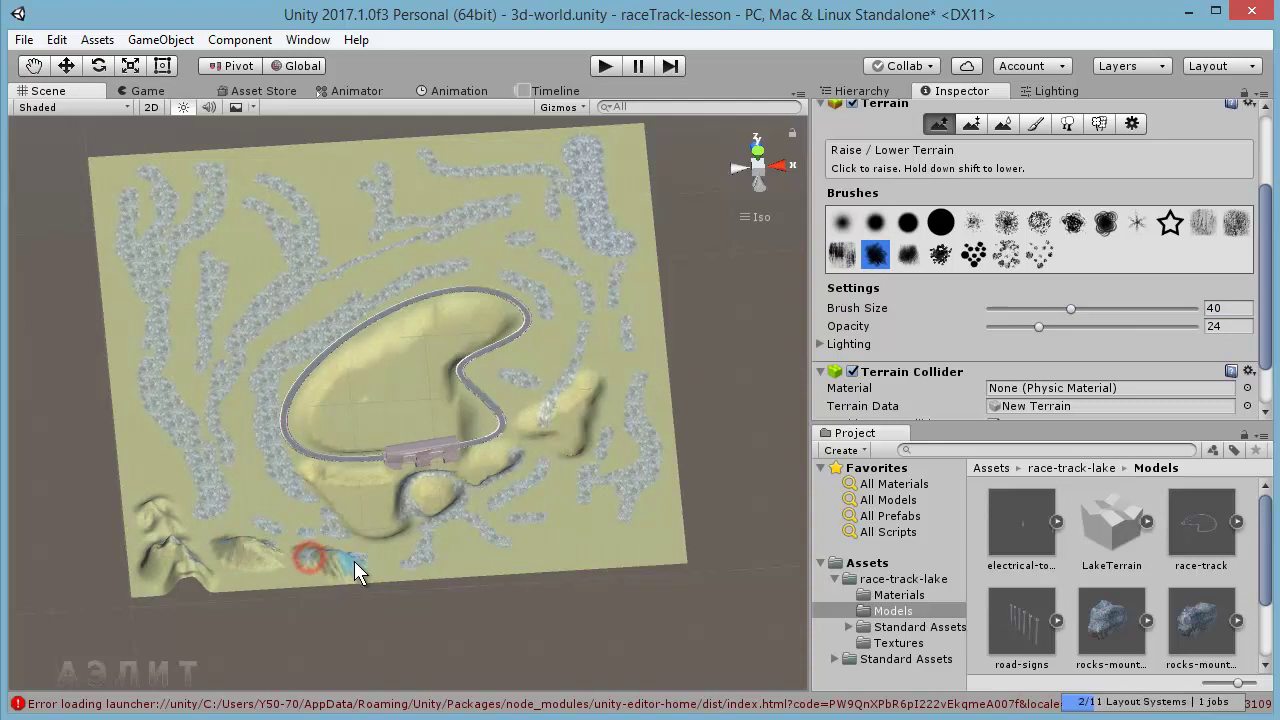
{"action": "left_click", "coordinate": [160, 540]}
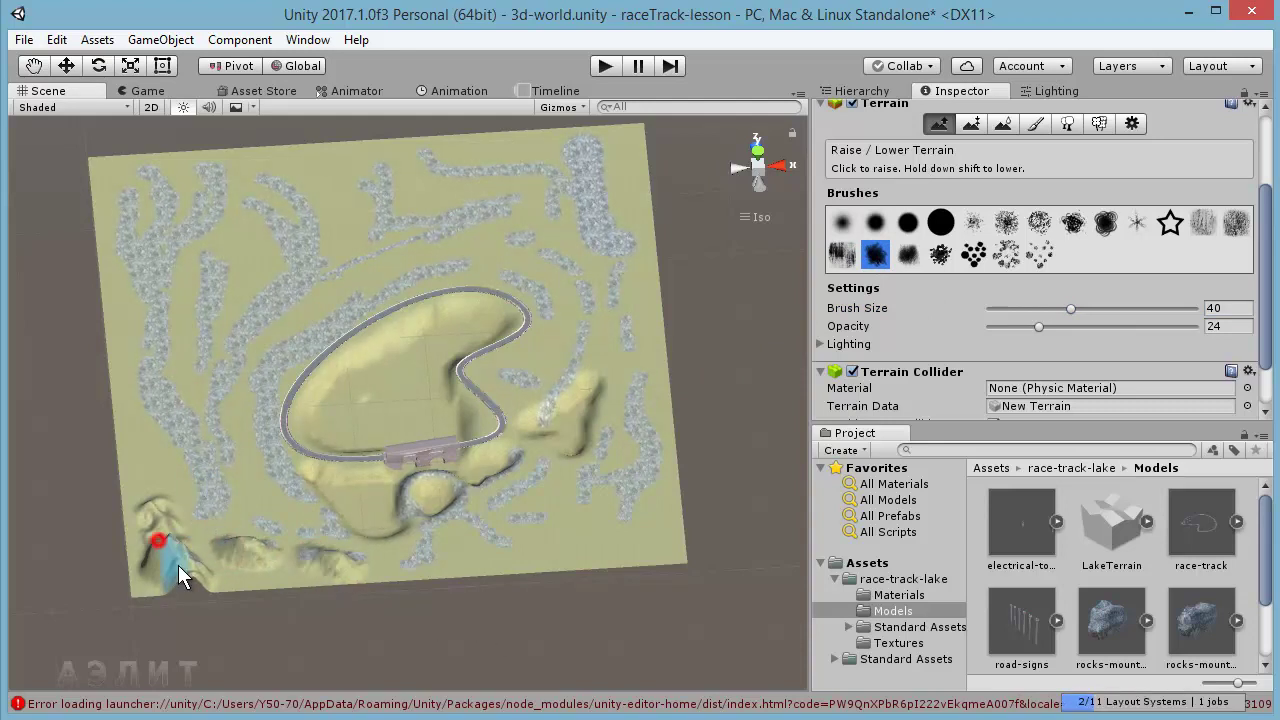
{"action": "left_click", "coordinate": [158, 518]}
{"action": "left_click_drag", "start_coordinate": [203, 501], "coordinate": [167, 391]}
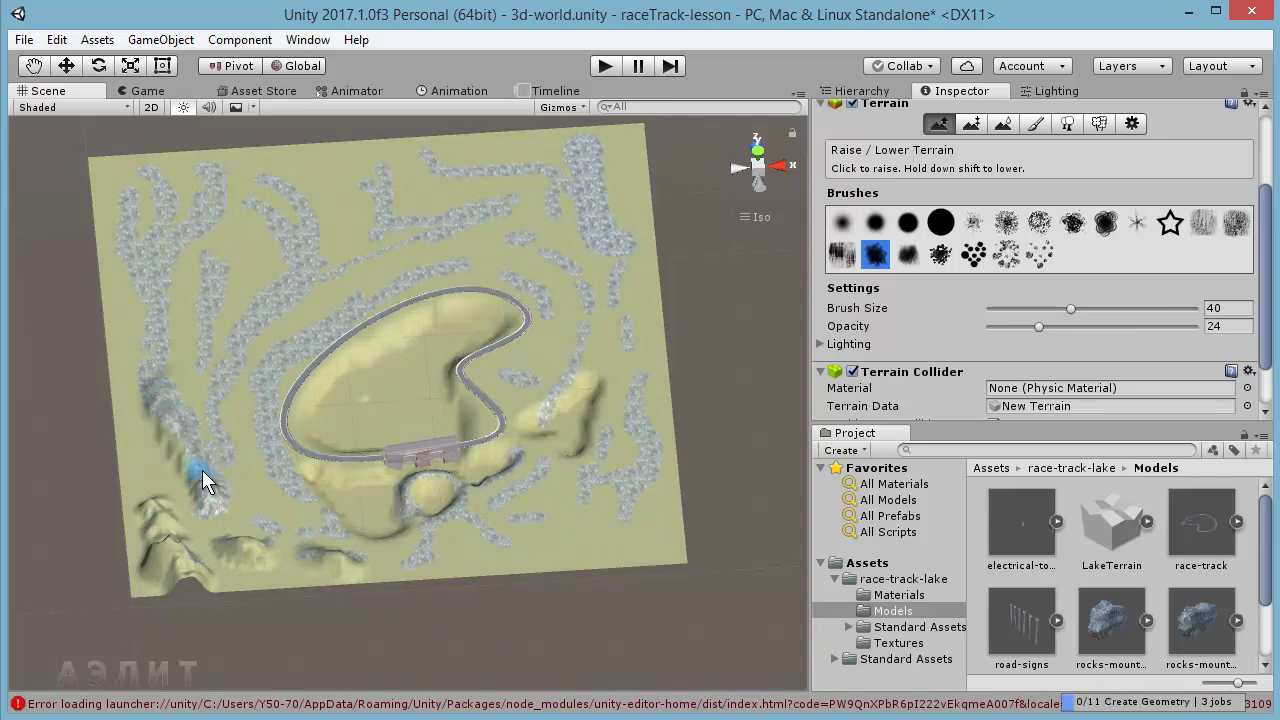
Raise rocky ground across the lower-left corner, orbiting to inspect the mountains.
{"action": "left_click_drag", "start_coordinate": [180, 550], "coordinate": [223, 650], "text": "alt"}
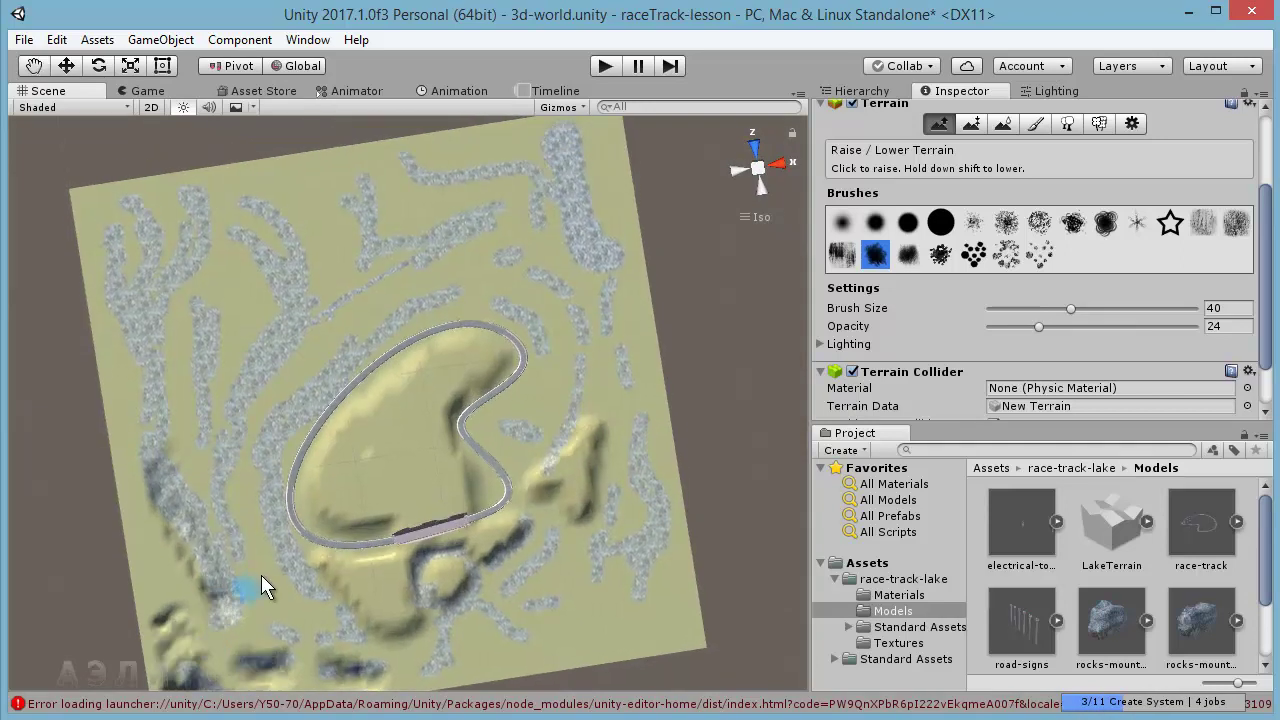
{"action": "left_click_drag", "start_coordinate": [262, 587], "coordinate": [250, 475], "text": "alt"}
{"action": "left_click_drag", "start_coordinate": [434, 494], "coordinate": [390, 525], "text": "alt"}
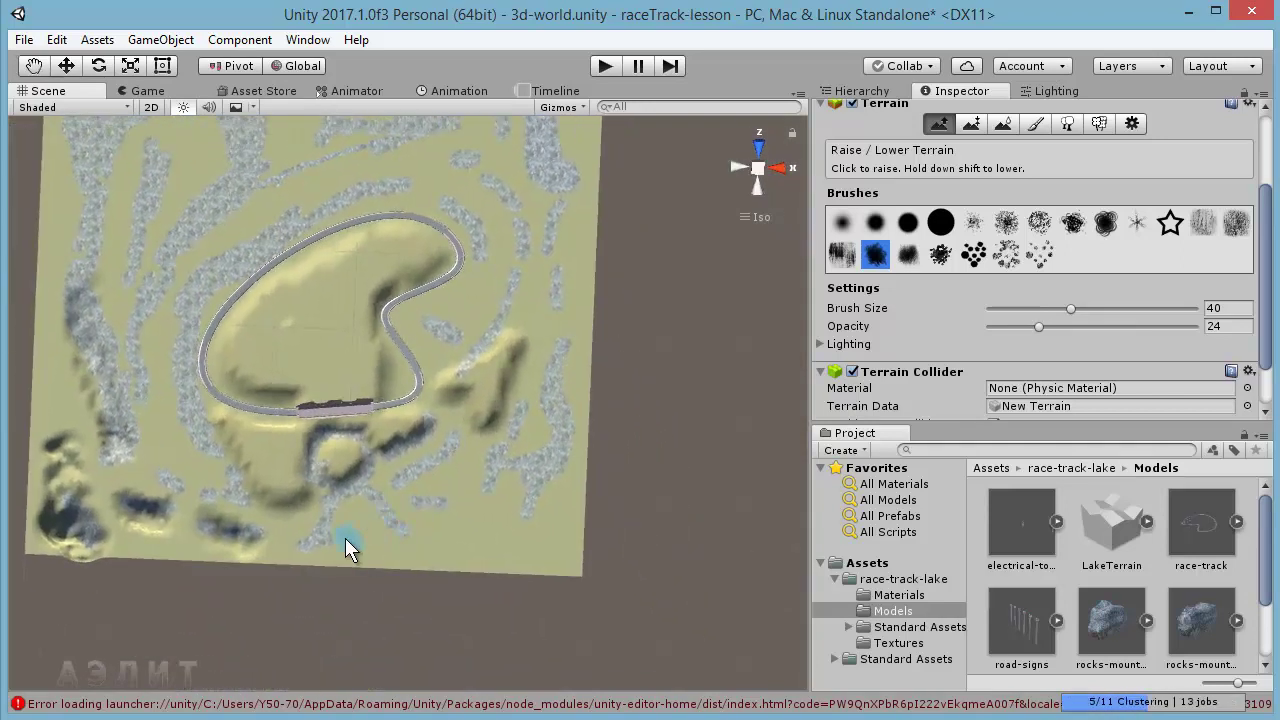
{"action": "mouse_move", "coordinate": [86, 520]}
{"action": "left_mouse_down"}
{"action": "mouse_move", "coordinate": [72, 535]}
{"action": "mouse_move", "coordinate": [63, 500]}
{"action": "mouse_move", "coordinate": [137, 551]}
{"action": "mouse_move", "coordinate": [343, 443]}
{"action": "mouse_move", "coordinate": [363, 406]}
{"action": "mouse_move", "coordinate": [317, 543]}
{"action": "mouse_move", "coordinate": [492, 496]}
{"action": "left_mouse_up"}
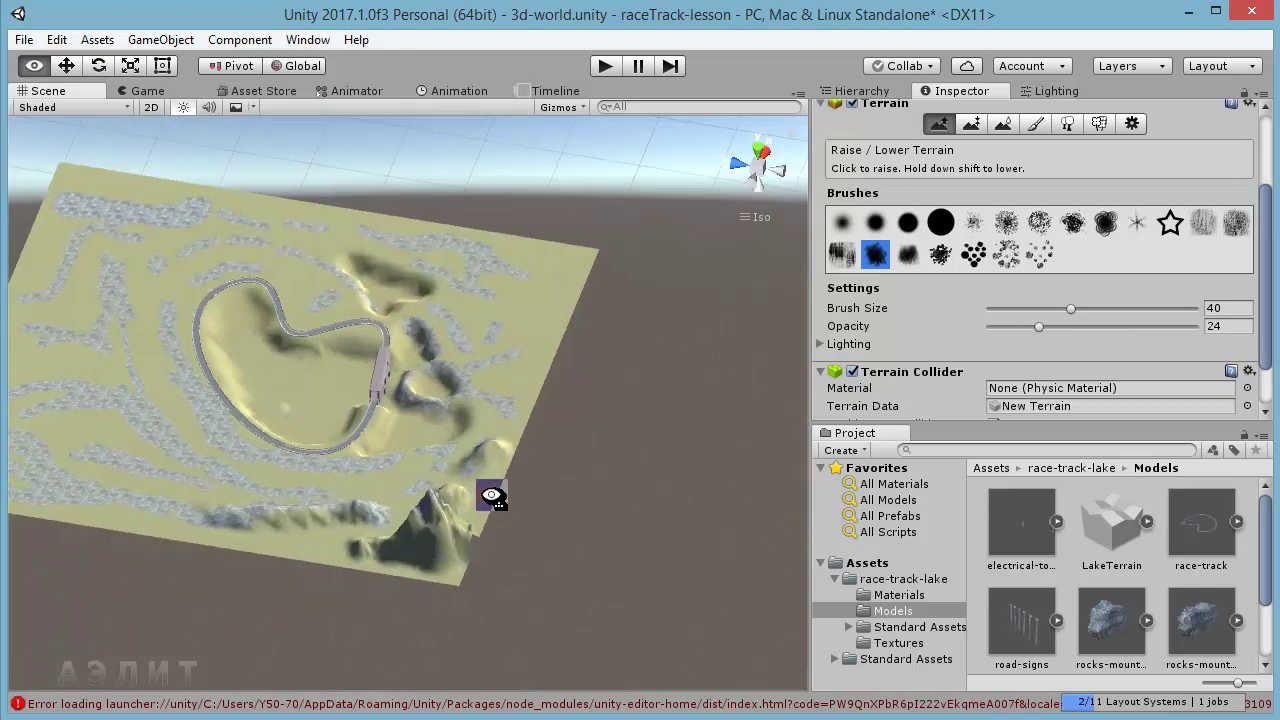
{"action": "mouse_move", "coordinate": [406, 532]}
{"action": "left_mouse_down", "text": "alt"}
{"action": "mouse_move", "coordinate": [694, 517]}
{"action": "mouse_move", "coordinate": [623, 477]}
{"action": "mouse_move", "coordinate": [640, 443]}
{"action": "mouse_move", "coordinate": [694, 430]}
{"action": "left_mouse_up", "text": "alt"}
{"action": "mouse_move", "coordinate": [632, 374]}
{"action": "left_mouse_down", "text": "alt"}
{"action": "mouse_move", "coordinate": [529, 414]}
{"action": "mouse_move", "coordinate": [651, 366]}
{"action": "mouse_move", "coordinate": [651, 354]}
{"action": "mouse_move", "coordinate": [634, 366]}
{"action": "mouse_move", "coordinate": [660, 366]}
{"action": "mouse_move", "coordinate": [622, 364]}
{"action": "left_mouse_up", "text": "alt"}
{"action": "mouse_move", "coordinate": [704, 449]}
{"action": "left_mouse_down", "text": "alt"}
{"action": "mouse_move", "coordinate": [666, 423]}
{"action": "mouse_move", "coordinate": [470, 555]}
{"action": "mouse_move", "coordinate": [543, 586]}
{"action": "mouse_move", "coordinate": [457, 606]}
{"action": "mouse_move", "coordinate": [514, 529]}
{"action": "mouse_move", "coordinate": [492, 598]}
{"action": "mouse_move", "coordinate": [486, 514]}
{"action": "mouse_move", "coordinate": [449, 636]}
{"action": "left_mouse_up", "text": "alt"}
{"action": "mouse_move", "coordinate": [491, 529]}
{"action": "left_mouse_down", "text": "alt"}
{"action": "mouse_move", "coordinate": [491, 514]}
{"action": "mouse_move", "coordinate": [509, 555]}
{"action": "left_mouse_up", "text": "alt"}
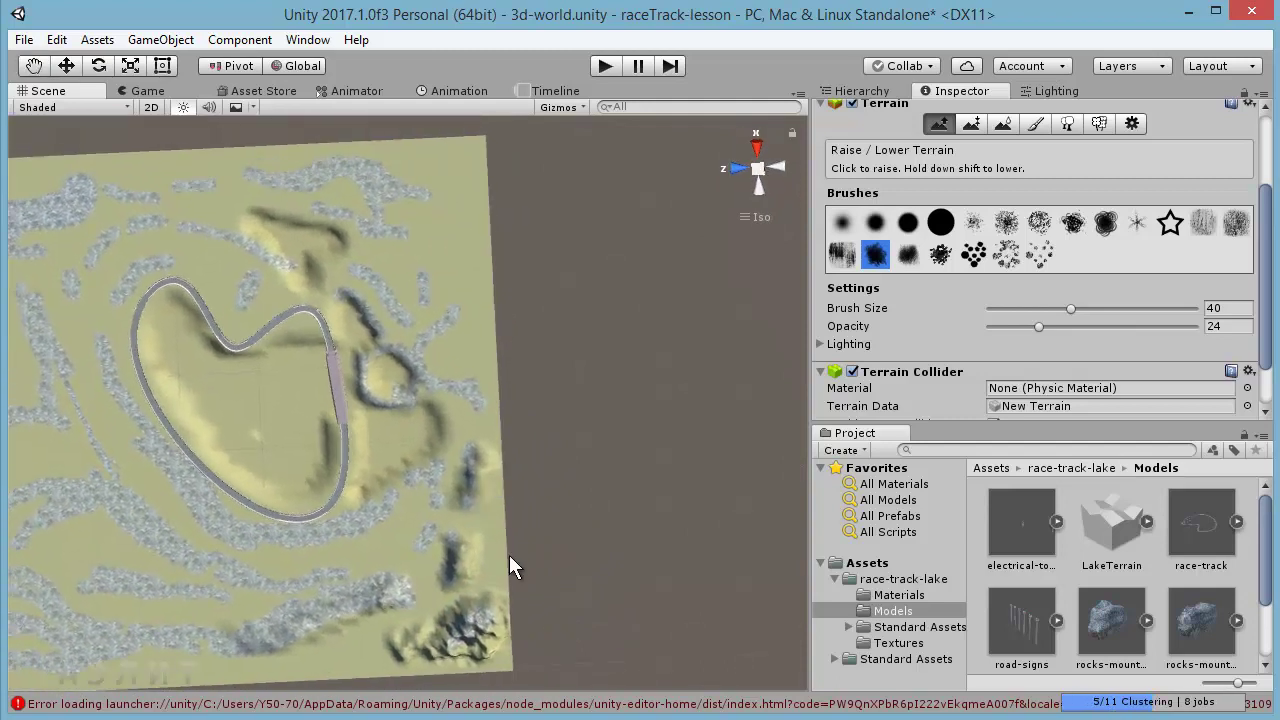
Raise rocky ridges along the bottom rock bands and across the lower-left band.
{"action": "mouse_move", "coordinate": [200, 646]}
{"action": "left_mouse_down", "text": "alt"}
{"action": "mouse_move", "coordinate": [389, 514]}
{"action": "mouse_move", "coordinate": [309, 534]}
{"action": "left_mouse_up", "text": "alt"}
{"action": "mouse_move", "coordinate": [309, 534]}
{"action": "middle_mouse_down"}
{"action": "mouse_move", "coordinate": [370, 504]}
{"action": "mouse_move", "coordinate": [486, 503]}
{"action": "middle_mouse_up"}
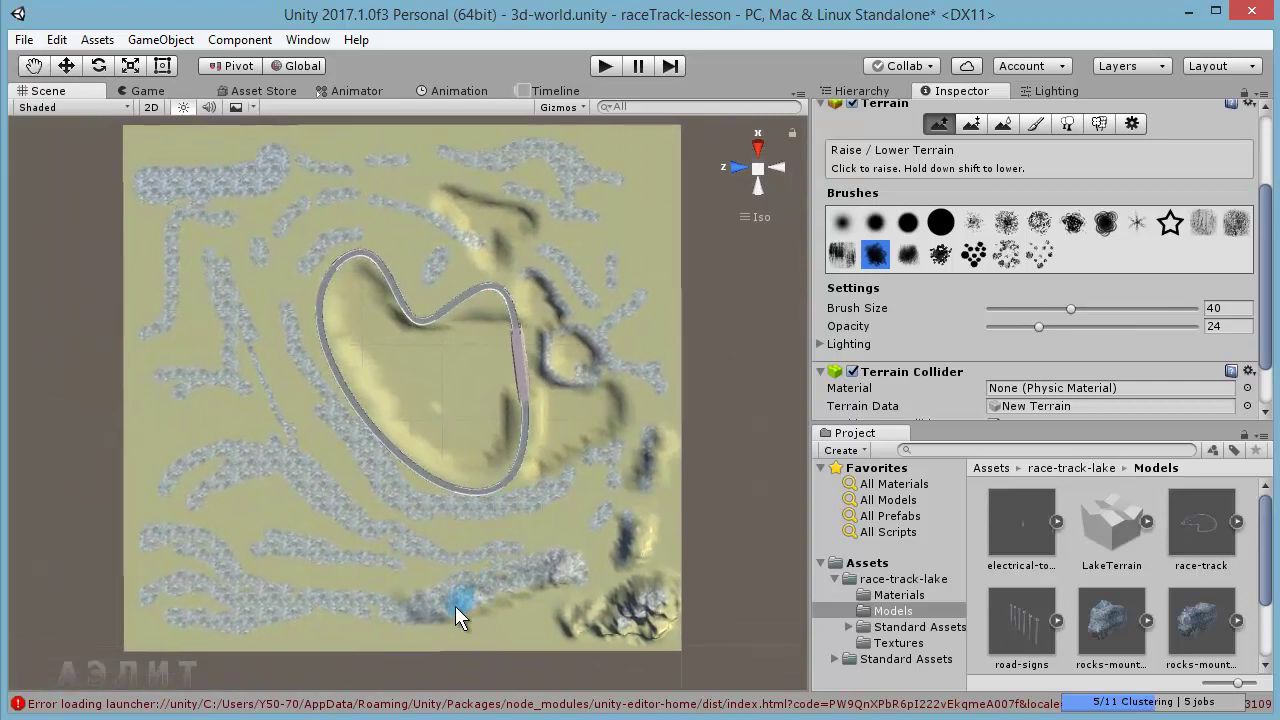
{"action": "mouse_move", "coordinate": [415, 612]}
{"action": "left_mouse_down"}
{"action": "mouse_move", "coordinate": [259, 609]}
{"action": "mouse_move", "coordinate": [209, 625]}
{"action": "left_mouse_up"}
{"action": "left_click_drag", "start_coordinate": [151, 595], "coordinate": [241, 589]}
{"action": "mouse_move", "coordinate": [148, 527]}
{"action": "left_mouse_down"}
{"action": "mouse_move", "coordinate": [325, 548]}
{"action": "mouse_move", "coordinate": [469, 543]}
{"action": "left_mouse_up"}
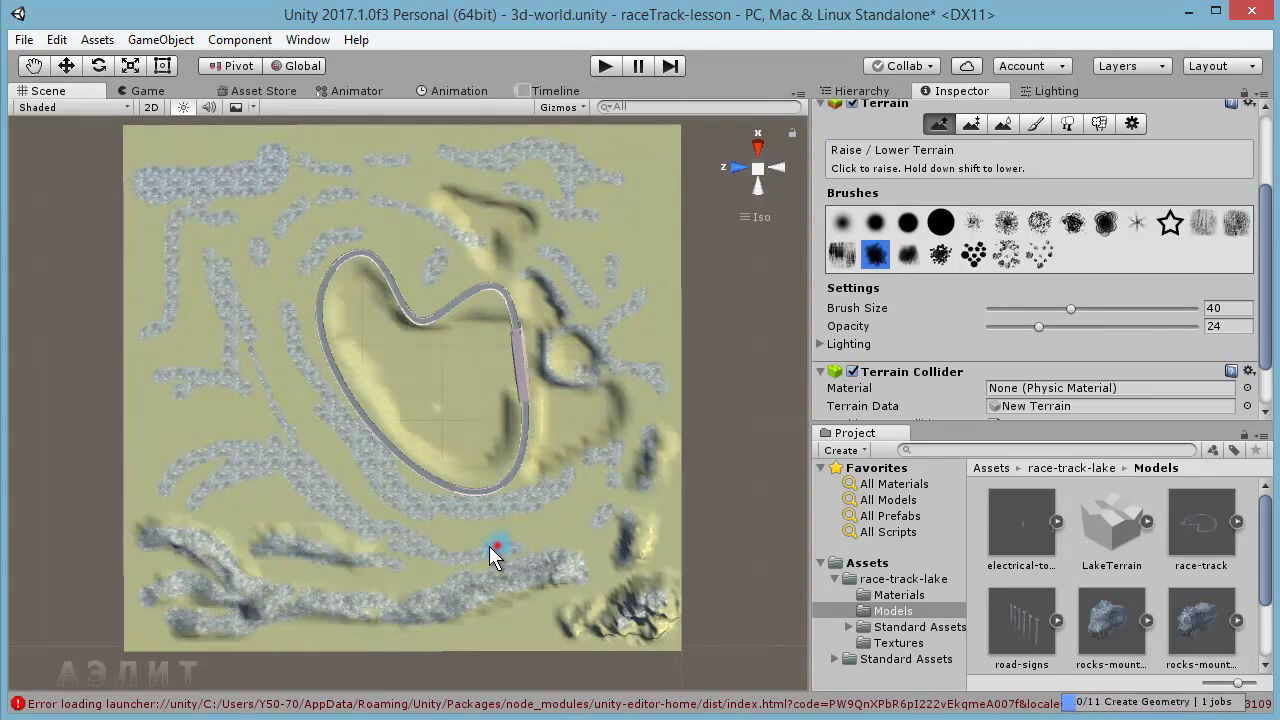
{"action": "mouse_move", "coordinate": [312, 466]}
{"action": "left_mouse_down"}
{"action": "mouse_move", "coordinate": [214, 489]}
{"action": "mouse_move", "coordinate": [262, 465]}
{"action": "left_mouse_up"}
{"action": "left_click_drag", "start_coordinate": [261, 452], "coordinate": [160, 470], "text": "shift"}
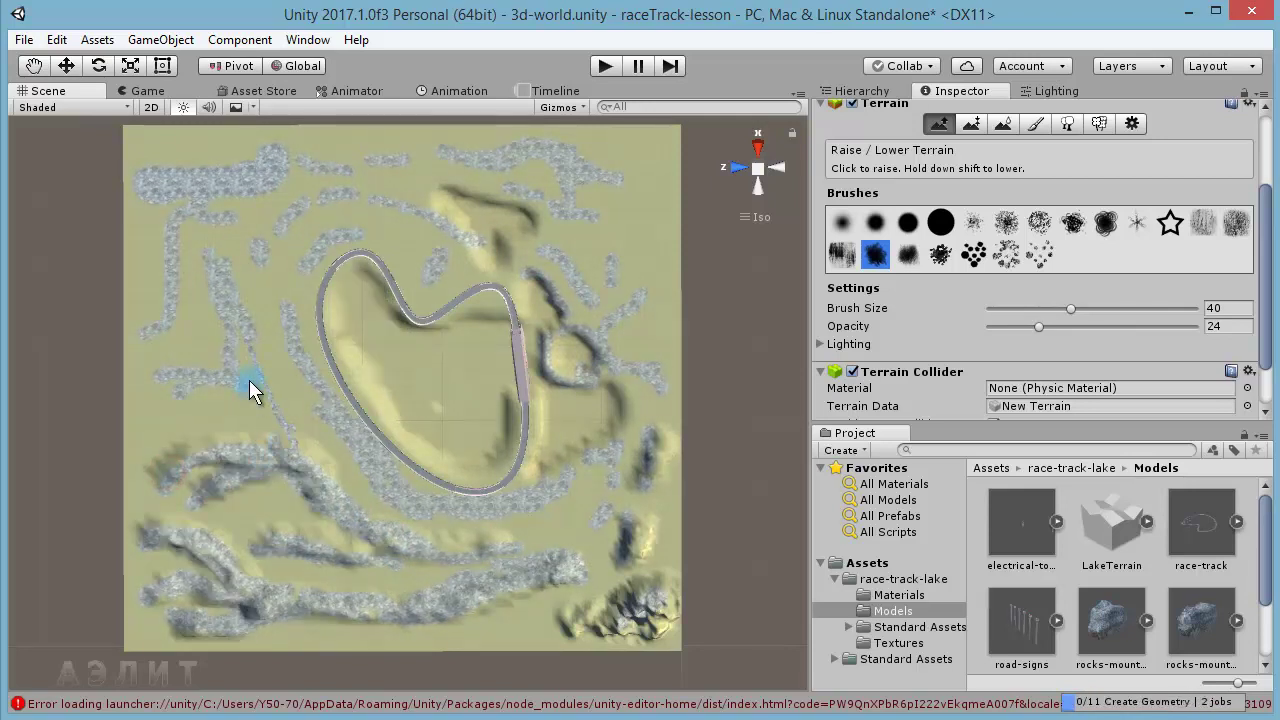
Raise ridges along the left-side rock bands up to the upper-left corner.
{"action": "left_click_drag", "start_coordinate": [165, 376], "coordinate": [246, 370]}
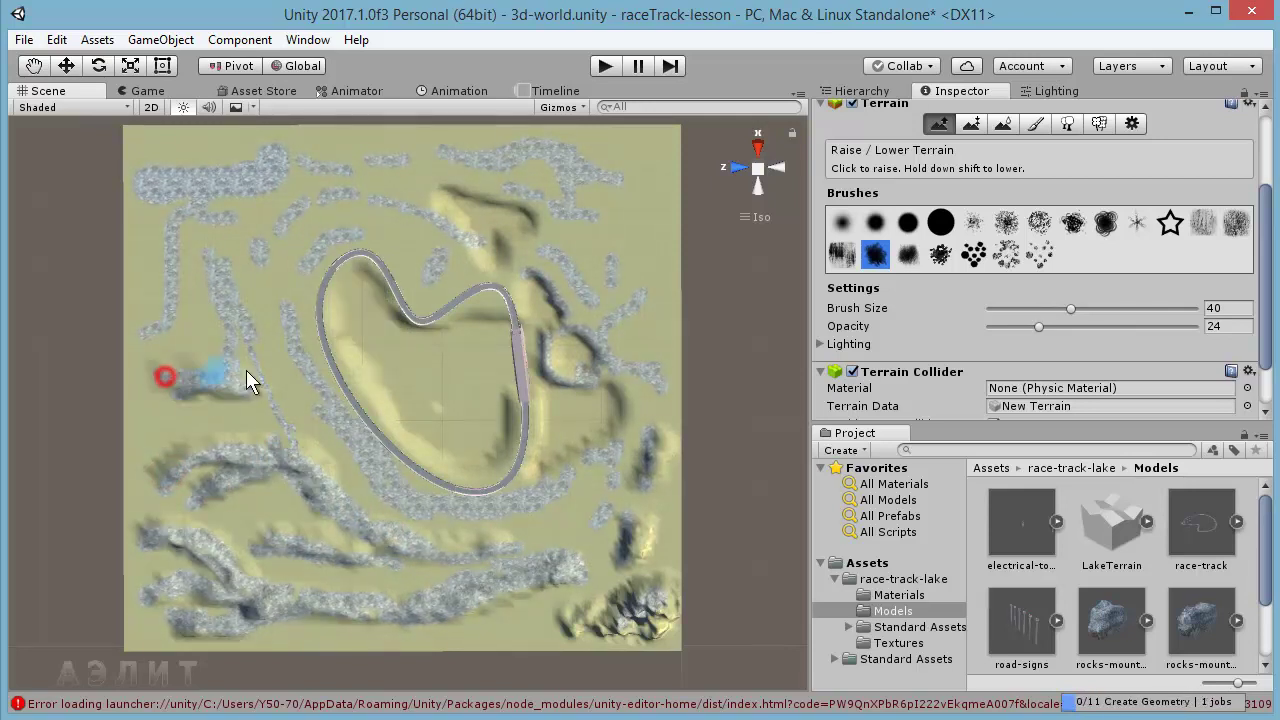
{"action": "mouse_move", "coordinate": [211, 256]}
{"action": "left_mouse_down"}
{"action": "mouse_move", "coordinate": [226, 349]}
{"action": "mouse_move", "coordinate": [342, 471]}
{"action": "left_mouse_up"}
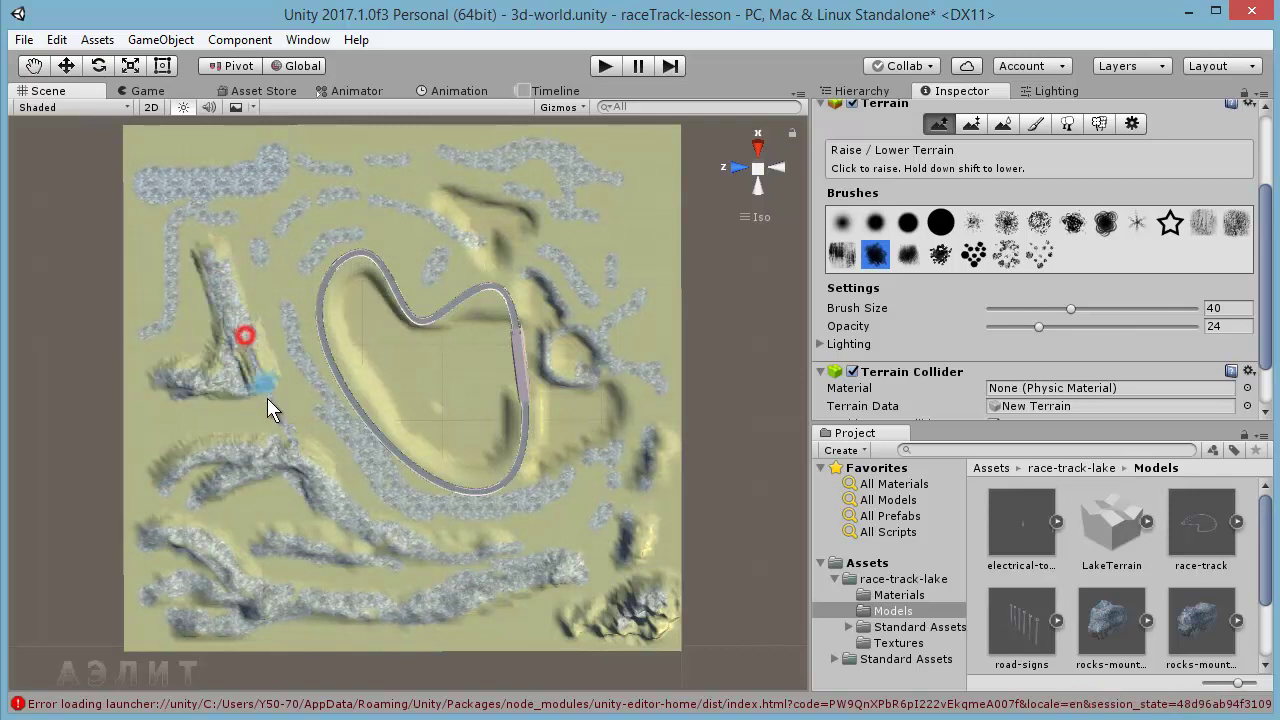
{"action": "mouse_move", "coordinate": [285, 317]}
{"action": "left_mouse_down"}
{"action": "mouse_move", "coordinate": [391, 500]}
{"action": "mouse_move", "coordinate": [530, 501]}
{"action": "mouse_move", "coordinate": [608, 457]}
{"action": "mouse_move", "coordinate": [609, 503]}
{"action": "mouse_move", "coordinate": [576, 530]}
{"action": "left_mouse_up"}
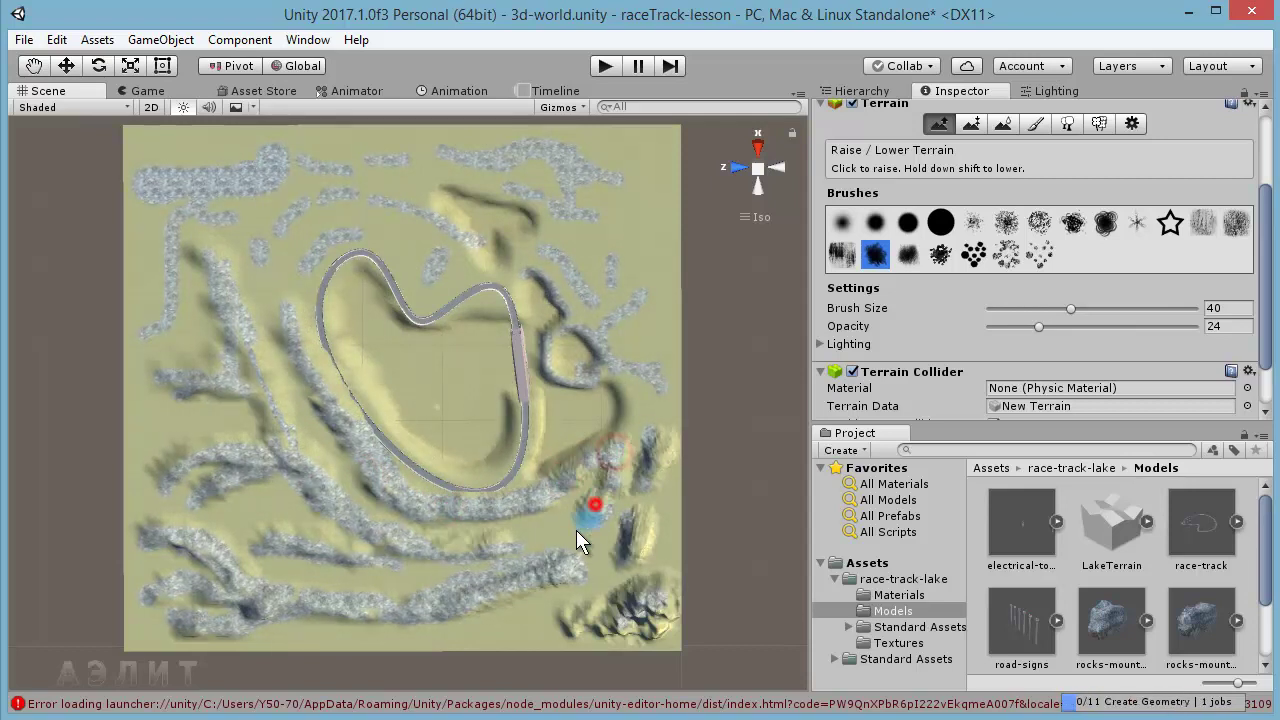
{"action": "mouse_move", "coordinate": [197, 215]}
{"action": "left_mouse_down", "text": "shift"}
{"action": "mouse_move", "coordinate": [175, 226]}
{"action": "mouse_move", "coordinate": [159, 319]}
{"action": "left_mouse_up", "text": "shift"}
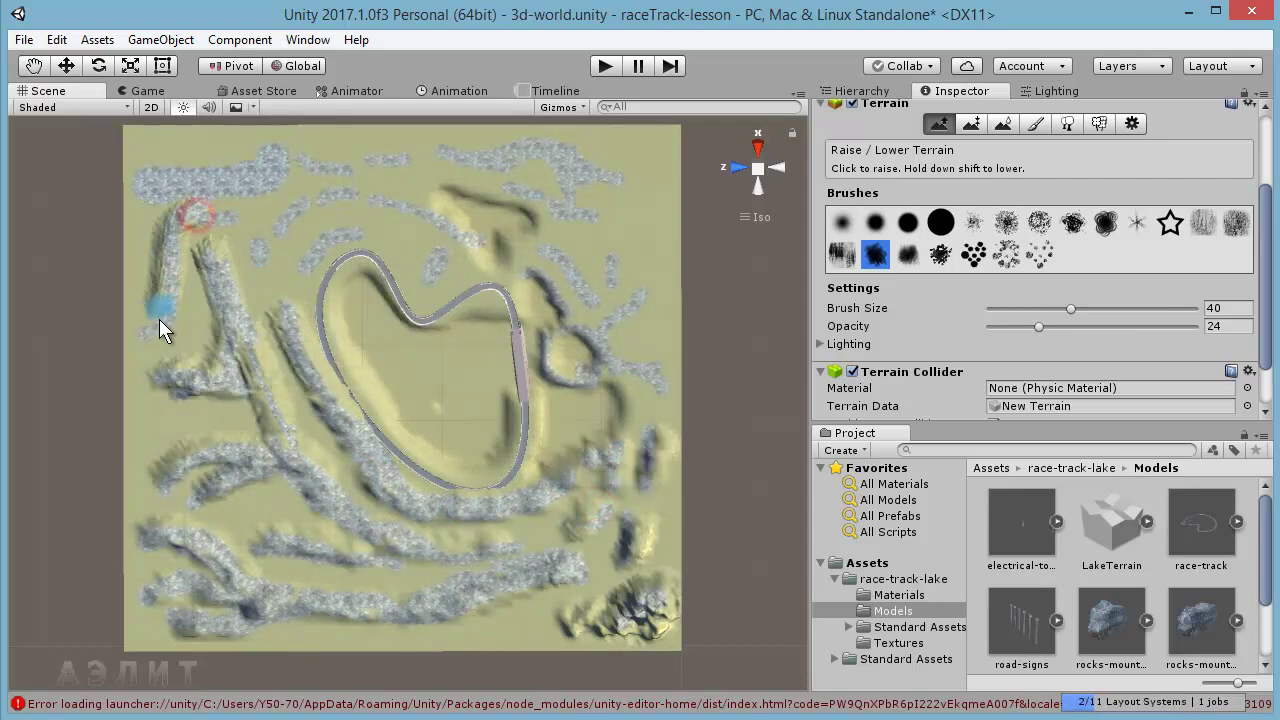
{"action": "left_click_drag", "start_coordinate": [201, 218], "coordinate": [135, 241], "text": "shift"}
{"action": "left_click_drag", "start_coordinate": [150, 183], "coordinate": [245, 172], "text": "shift"}
{"action": "mouse_move", "coordinate": [155, 195]}
{"action": "left_mouse_down", "text": "shift"}
{"action": "mouse_move", "coordinate": [272, 165]}
{"action": "mouse_move", "coordinate": [276, 254]}
{"action": "mouse_move", "coordinate": [270, 239]}
{"action": "mouse_move", "coordinate": [325, 253]}
{"action": "mouse_move", "coordinate": [318, 241]}
{"action": "left_mouse_up", "text": "shift"}
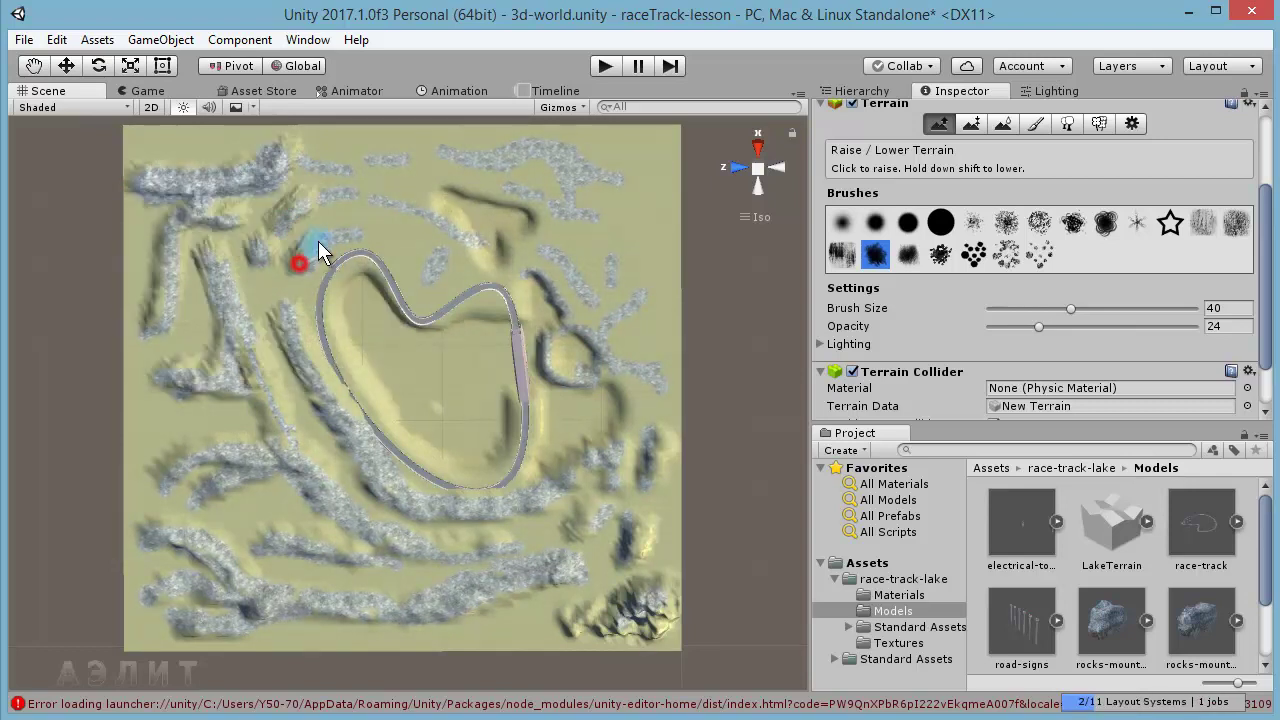
Build up the rock bands along the top edge and to the right of the track.
{"action": "left_click_drag", "start_coordinate": [315, 167], "coordinate": [415, 158], "text": "shift"}
{"action": "left_click", "coordinate": [445, 152]}
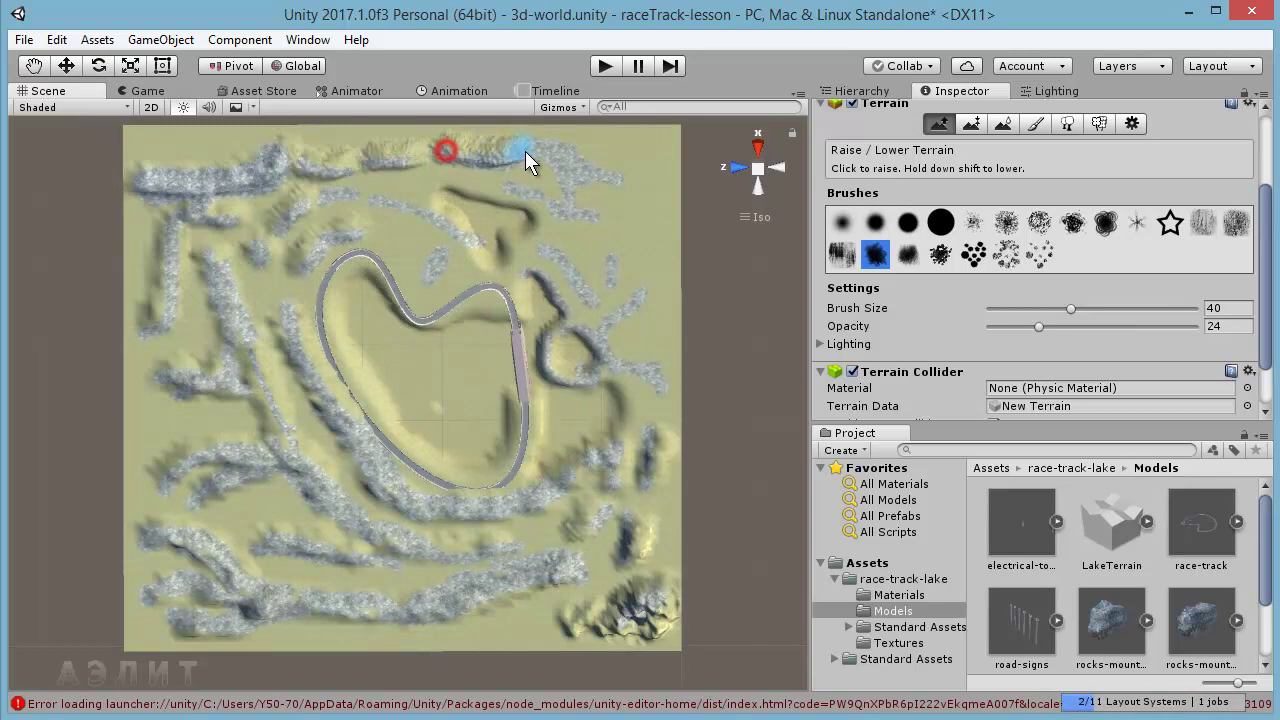
{"action": "left_click", "coordinate": [557, 177]}
{"action": "left_click_drag", "start_coordinate": [577, 216], "coordinate": [520, 209], "text": "shift"}
{"action": "left_click", "coordinate": [517, 194], "text": "shift"}
{"action": "mouse_move", "coordinate": [551, 258]}
{"action": "left_mouse_down"}
{"action": "mouse_move", "coordinate": [634, 312]}
{"action": "mouse_move", "coordinate": [610, 319]}
{"action": "left_mouse_up"}
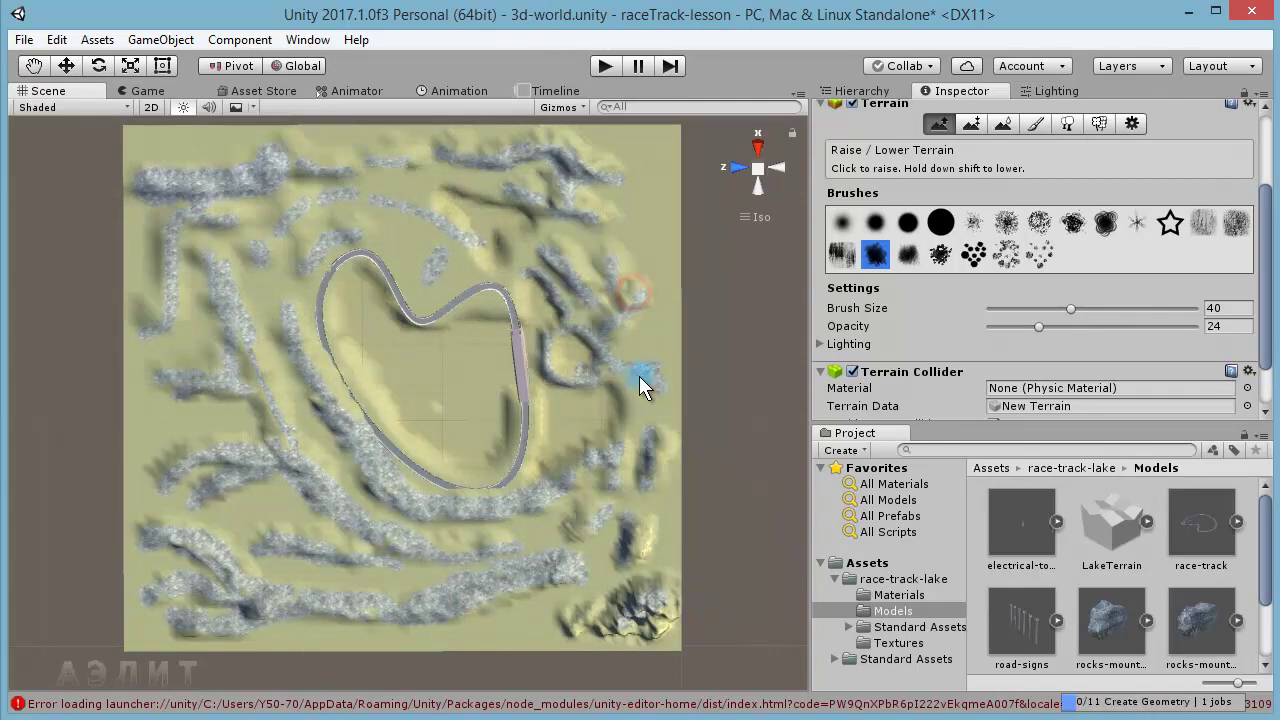
{"action": "left_click", "coordinate": [630, 364], "text": "shift"}
Raise bumps along the terrain's front edge out to the left corner.
{"action": "mouse_move", "coordinate": [561, 526]}
{"action": "left_mouse_down", "text": "alt"}
{"action": "mouse_move", "coordinate": [461, 436]}
{"action": "mouse_move", "coordinate": [530, 452]}
{"action": "mouse_move", "coordinate": [249, 440]}
{"action": "mouse_move", "coordinate": [283, 357]}
{"action": "mouse_move", "coordinate": [194, 363]}
{"action": "mouse_move", "coordinate": [180, 406]}
{"action": "mouse_move", "coordinate": [209, 457]}
{"action": "mouse_move", "coordinate": [371, 453]}
{"action": "left_mouse_up", "text": "alt"}
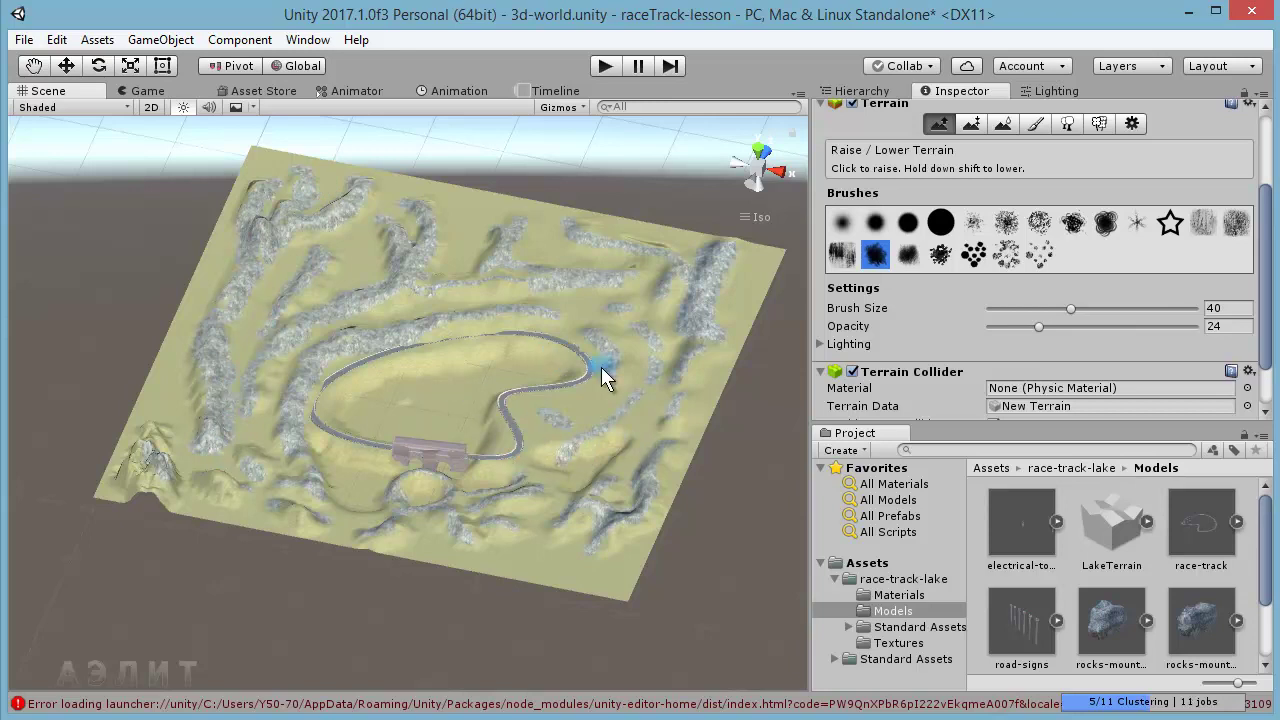
{"action": "mouse_move", "coordinate": [423, 380]}
{"action": "left_mouse_down", "text": "alt"}
{"action": "mouse_move", "coordinate": [438, 494]}
{"action": "mouse_move", "coordinate": [477, 502]}
{"action": "mouse_move", "coordinate": [302, 408]}
{"action": "mouse_move", "coordinate": [471, 503]}
{"action": "left_mouse_up", "text": "alt"}
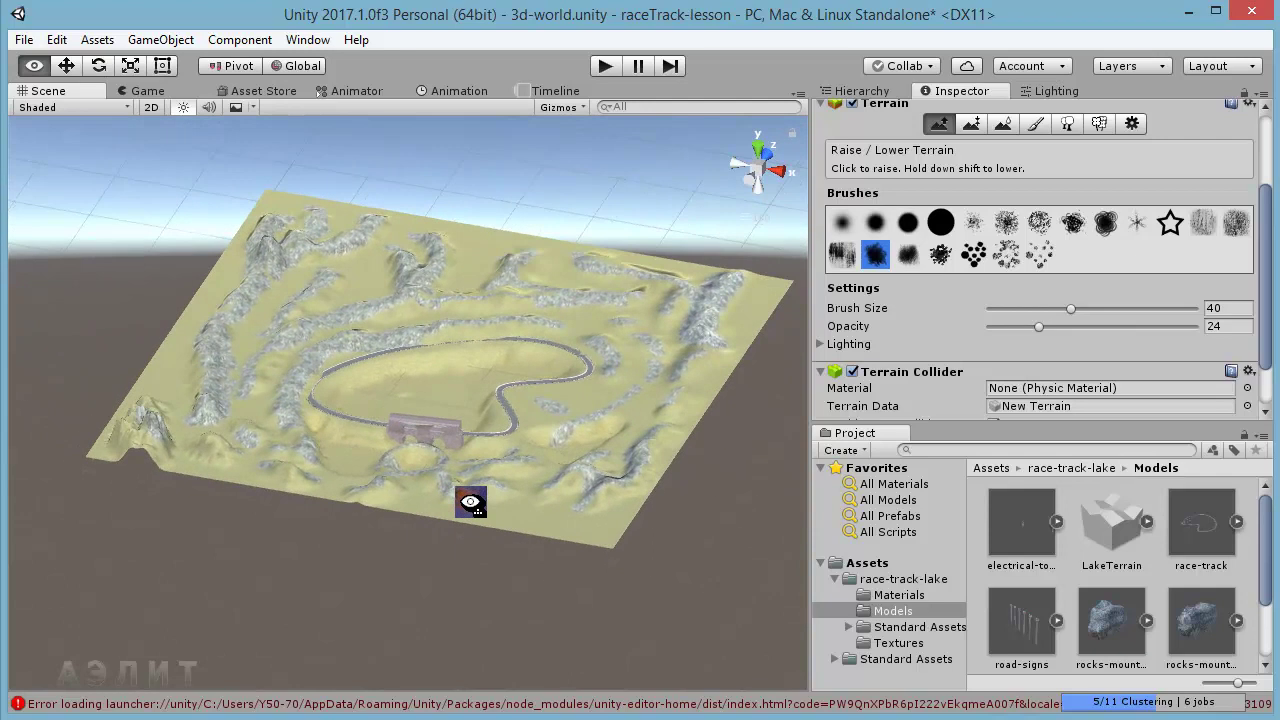
{"action": "left_click_drag", "start_coordinate": [180, 468], "coordinate": [328, 490]}
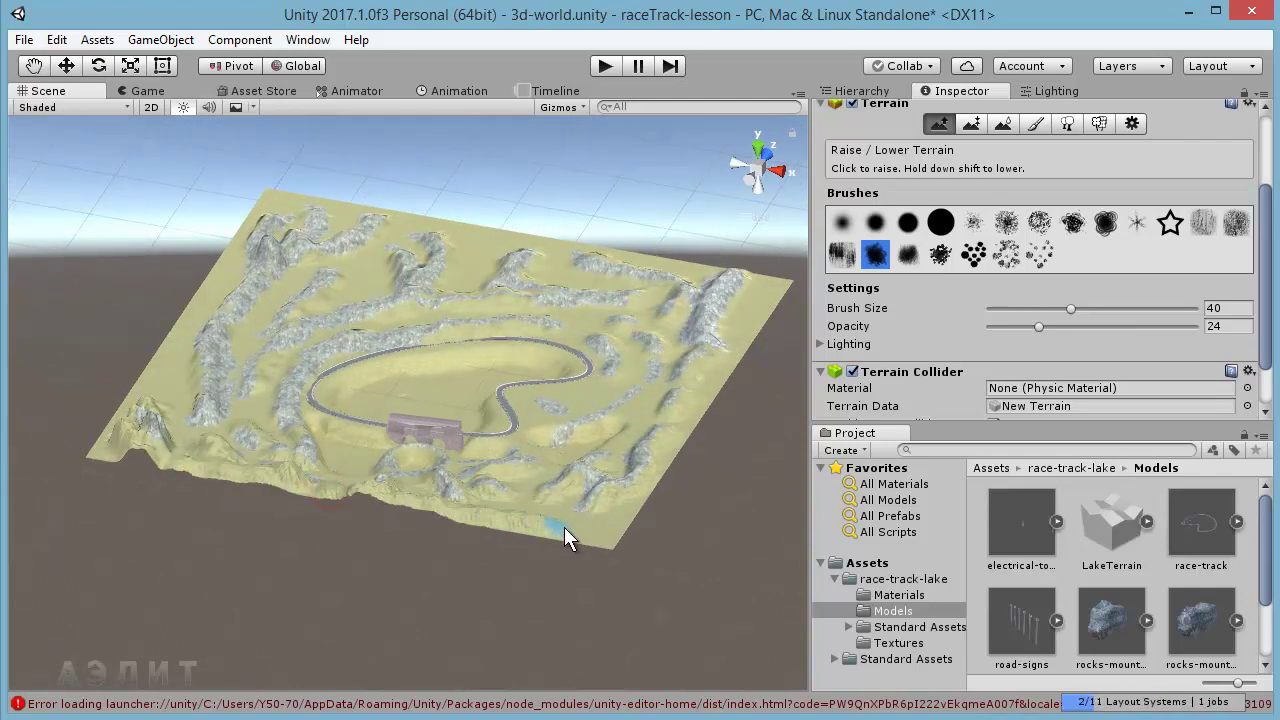
{"action": "mouse_move", "coordinate": [325, 490]}
{"action": "left_mouse_down"}
{"action": "mouse_move", "coordinate": [104, 456]}
{"action": "mouse_move", "coordinate": [117, 409]}
{"action": "left_mouse_up"}
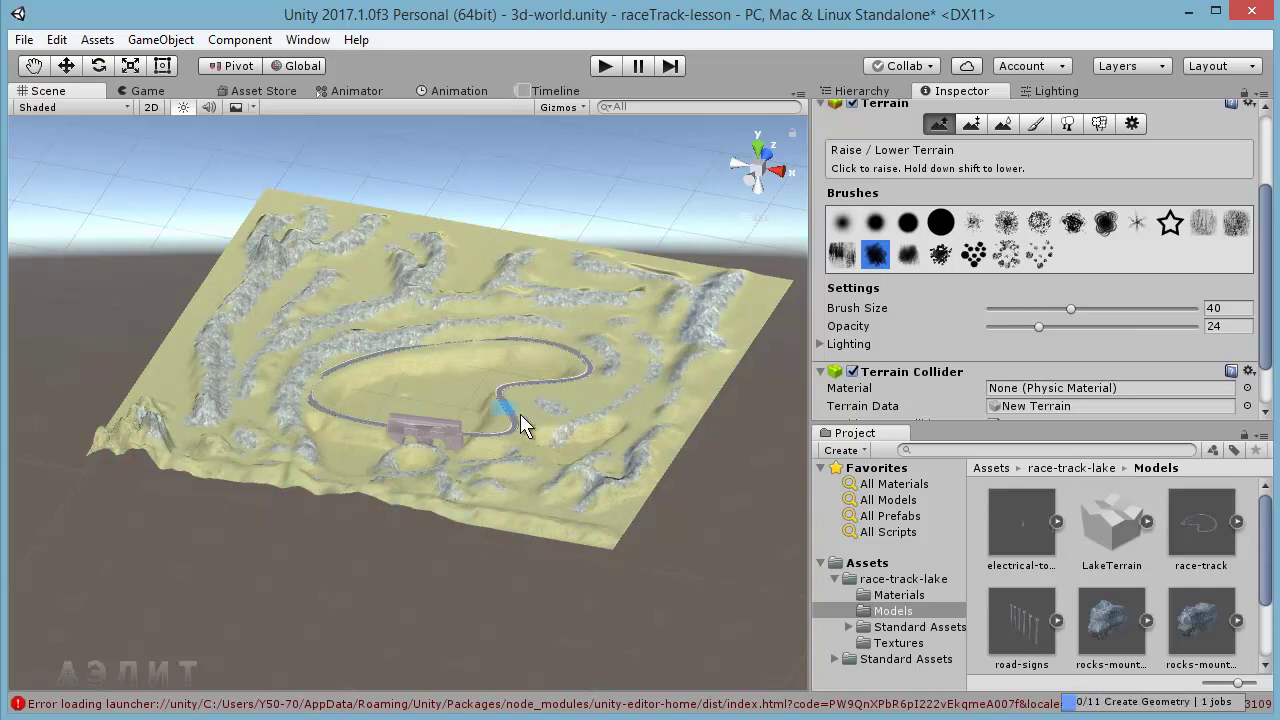
With a soft round brush, raise the left corner edge and the middle of the front edge.
{"action": "left_click", "coordinate": [875, 224]}
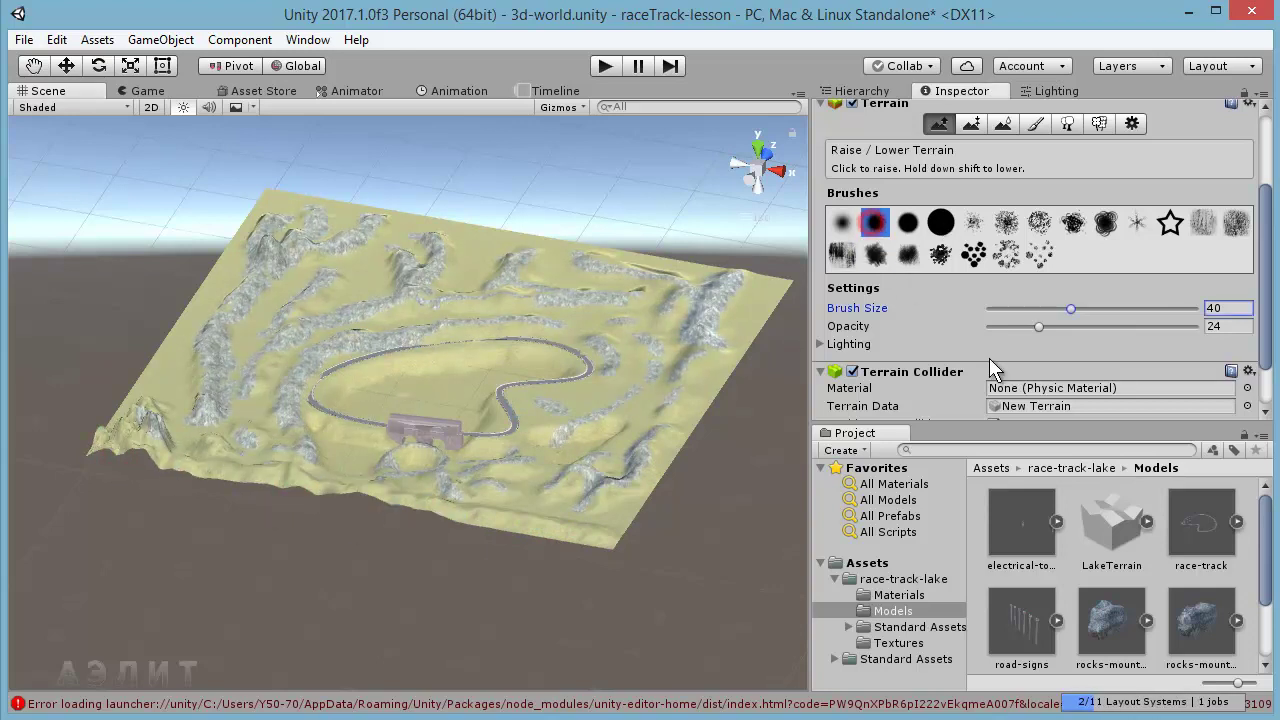
{"action": "left_click_drag", "start_coordinate": [99, 444], "coordinate": [192, 340]}
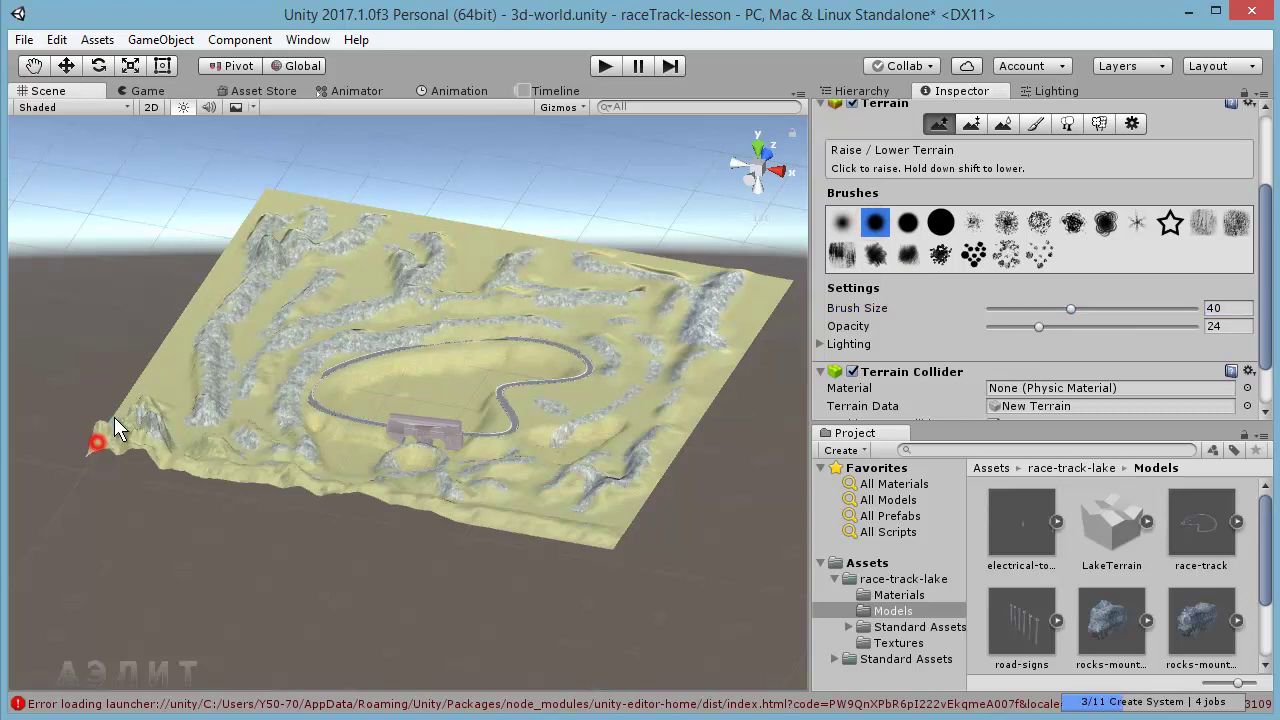
{"action": "left_click_drag", "start_coordinate": [115, 415], "coordinate": [201, 310]}
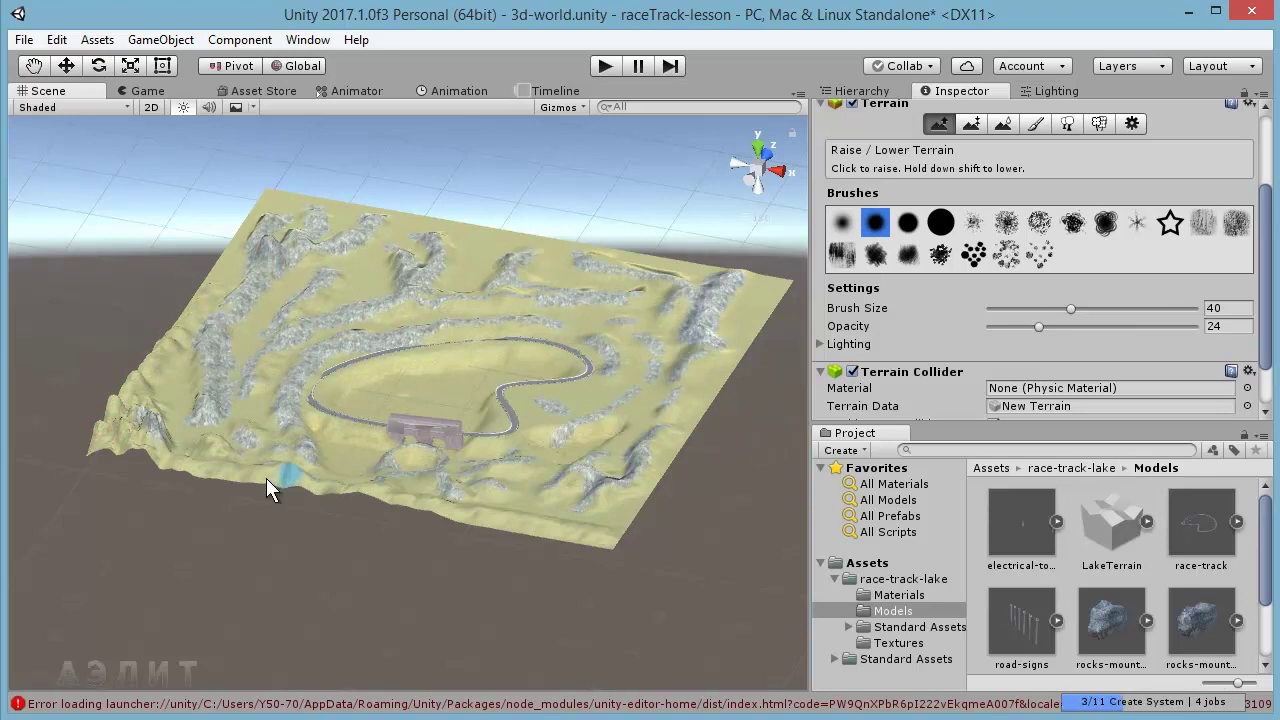
{"action": "left_click_drag", "start_coordinate": [168, 466], "coordinate": [194, 470]}
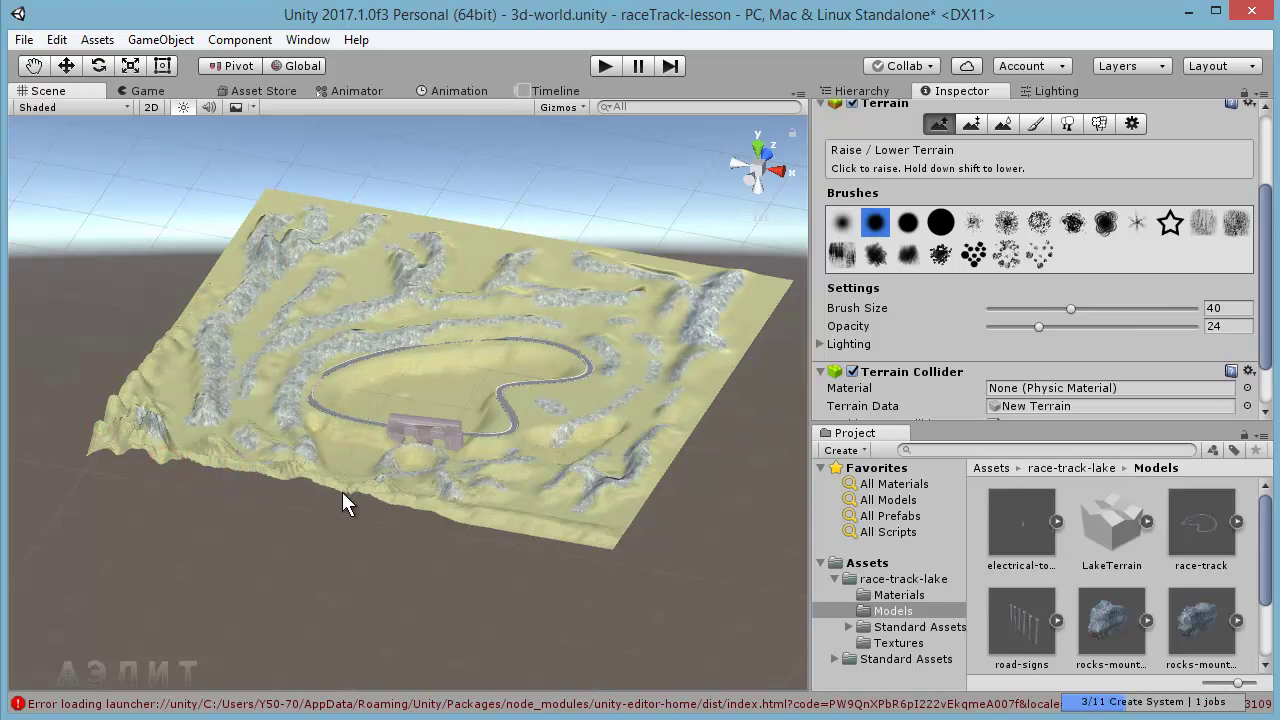
{"action": "left_click_drag", "start_coordinate": [458, 517], "coordinate": [542, 528]}
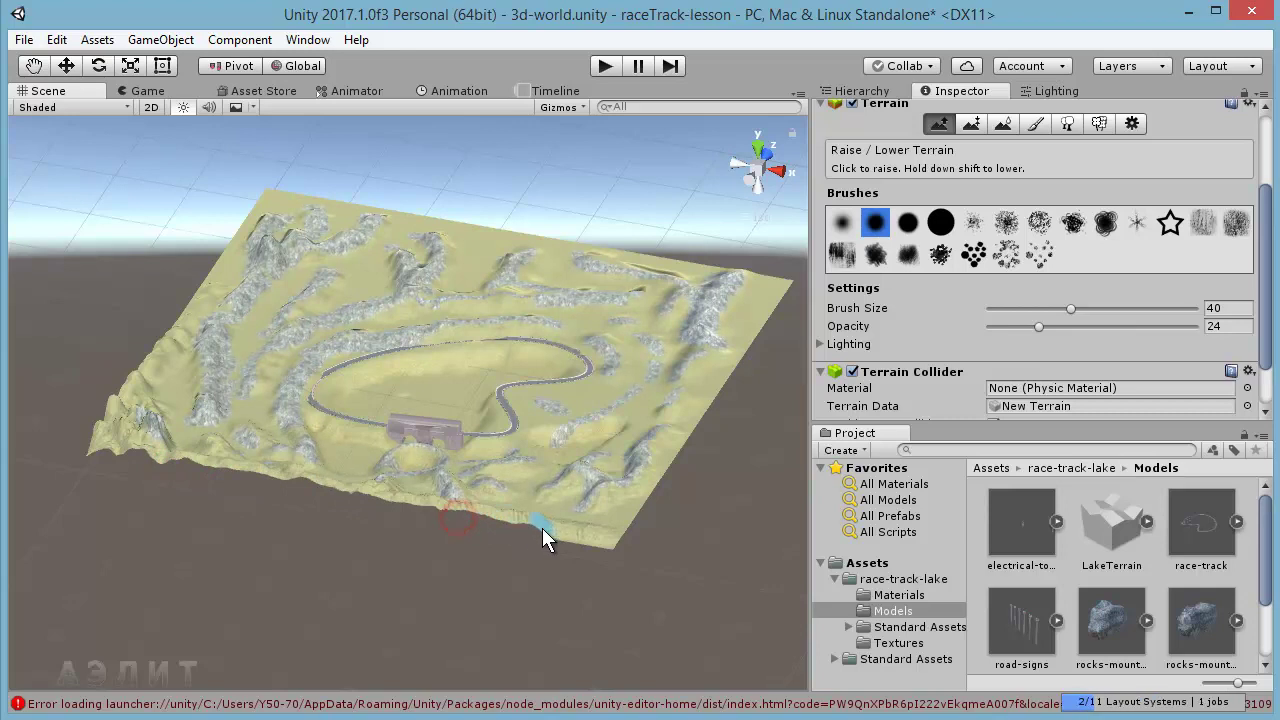
{"action": "left_click_drag", "start_coordinate": [596, 562], "coordinate": [288, 580], "text": "alt"}
{"action": "left_click", "coordinate": [256, 573]}
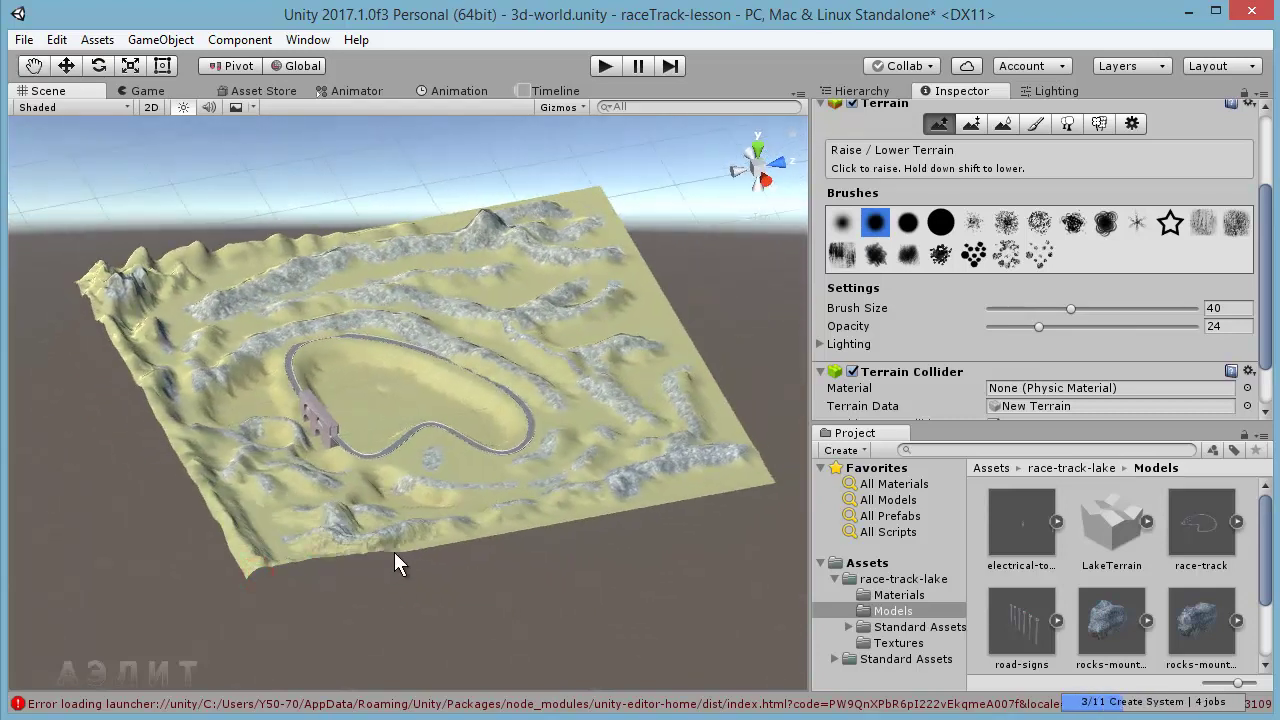
Raise bumps and ridges along the terrain's lower, right and front edges.
{"action": "mouse_move", "coordinate": [270, 572]}
{"action": "left_mouse_down"}
{"action": "mouse_move", "coordinate": [585, 522]}
{"action": "mouse_move", "coordinate": [750, 477]}
{"action": "mouse_move", "coordinate": [659, 508]}
{"action": "mouse_move", "coordinate": [759, 478]}
{"action": "left_mouse_up"}
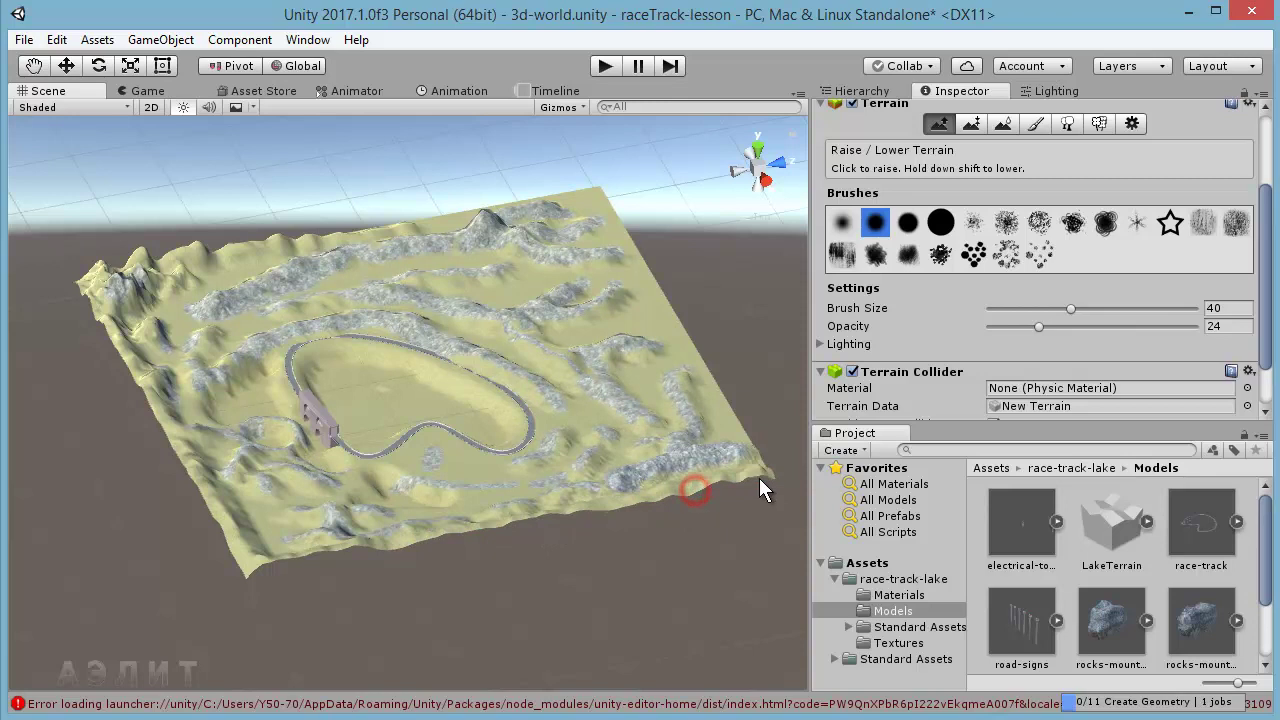
{"action": "left_click_drag", "start_coordinate": [405, 552], "coordinate": [404, 542]}
{"action": "mouse_move", "coordinate": [557, 545]}
{"action": "left_mouse_down", "text": "alt"}
{"action": "mouse_move", "coordinate": [563, 560]}
{"action": "mouse_move", "coordinate": [234, 594]}
{"action": "mouse_move", "coordinate": [143, 534]}
{"action": "mouse_move", "coordinate": [337, 563]}
{"action": "mouse_move", "coordinate": [152, 513]}
{"action": "left_mouse_up", "text": "alt"}
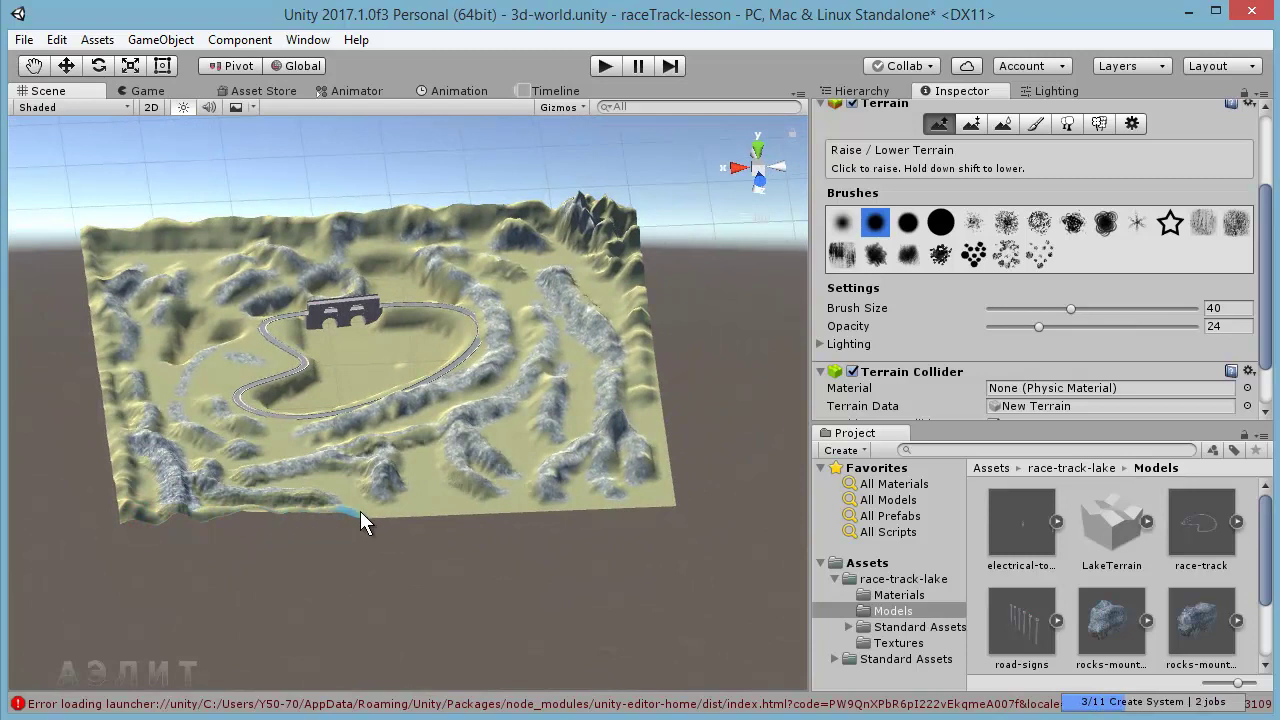
{"action": "left_click_drag", "start_coordinate": [256, 514], "coordinate": [296, 503]}
{"action": "mouse_move", "coordinate": [400, 505]}
{"action": "left_mouse_down"}
{"action": "mouse_move", "coordinate": [540, 491]}
{"action": "mouse_move", "coordinate": [534, 510]}
{"action": "left_mouse_up"}
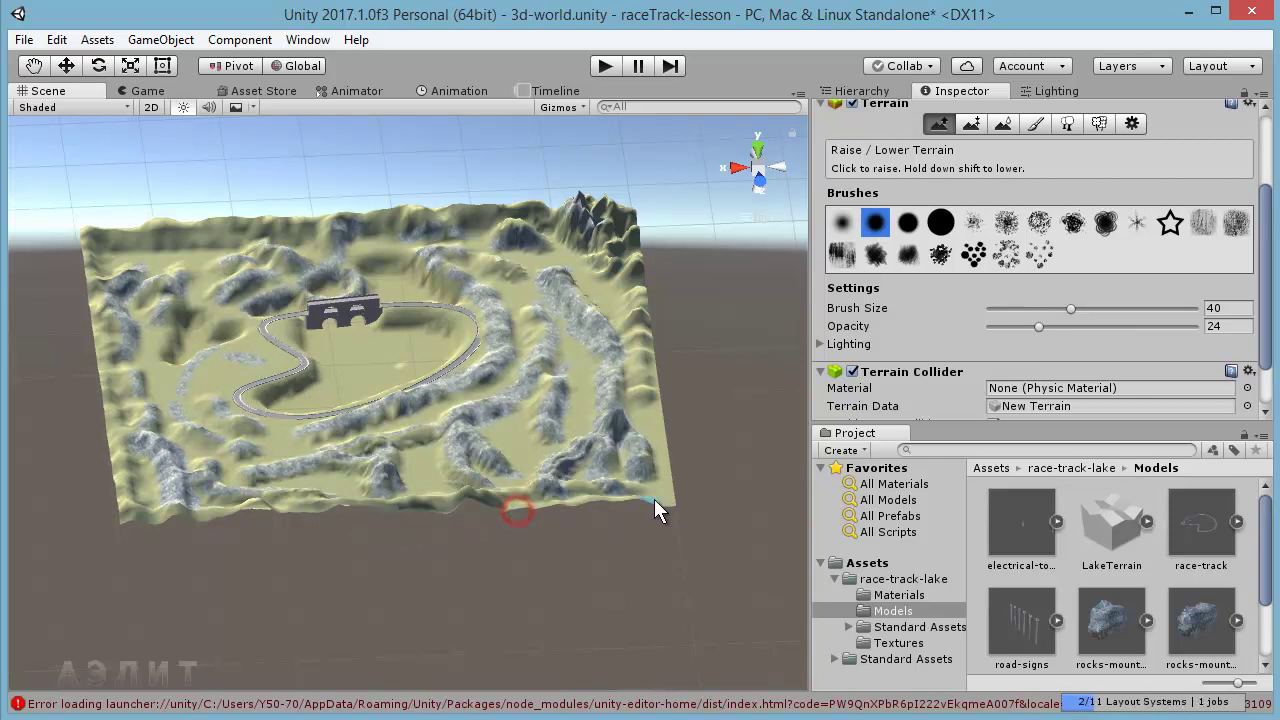
Raise hills along the front-left edge, then orbit to inspect the border hills.
{"action": "mouse_move", "coordinate": [663, 491]}
{"action": "left_mouse_down", "text": "alt"}
{"action": "mouse_move", "coordinate": [564, 540]}
{"action": "mouse_move", "coordinate": [351, 574]}
{"action": "mouse_move", "coordinate": [436, 565]}
{"action": "left_mouse_up", "text": "alt"}
{"action": "left_click", "coordinate": [320, 606]}
{"action": "left_click_drag", "start_coordinate": [331, 614], "coordinate": [484, 557]}
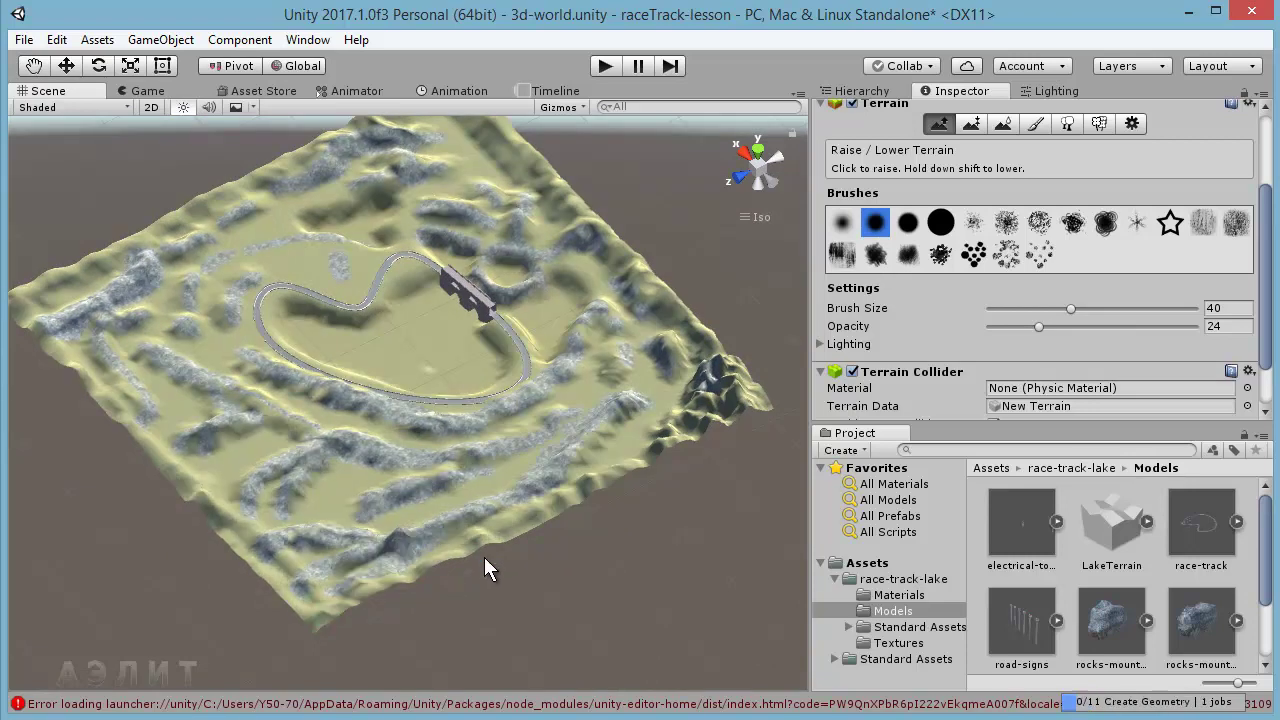
{"action": "mouse_move", "coordinate": [407, 575]}
{"action": "left_mouse_down"}
{"action": "mouse_move", "coordinate": [585, 500]}
{"action": "mouse_move", "coordinate": [651, 450]}
{"action": "left_mouse_up"}
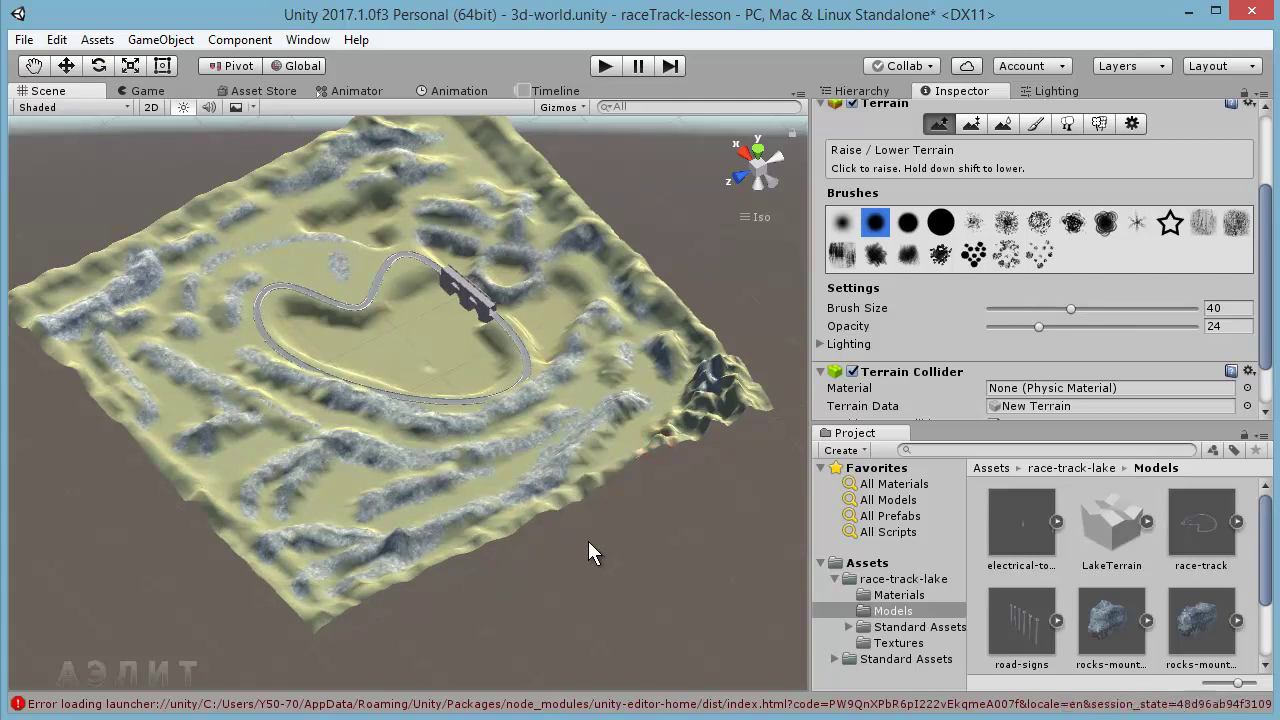
{"action": "left_click_drag", "start_coordinate": [588, 541], "coordinate": [355, 505], "text": "alt"}
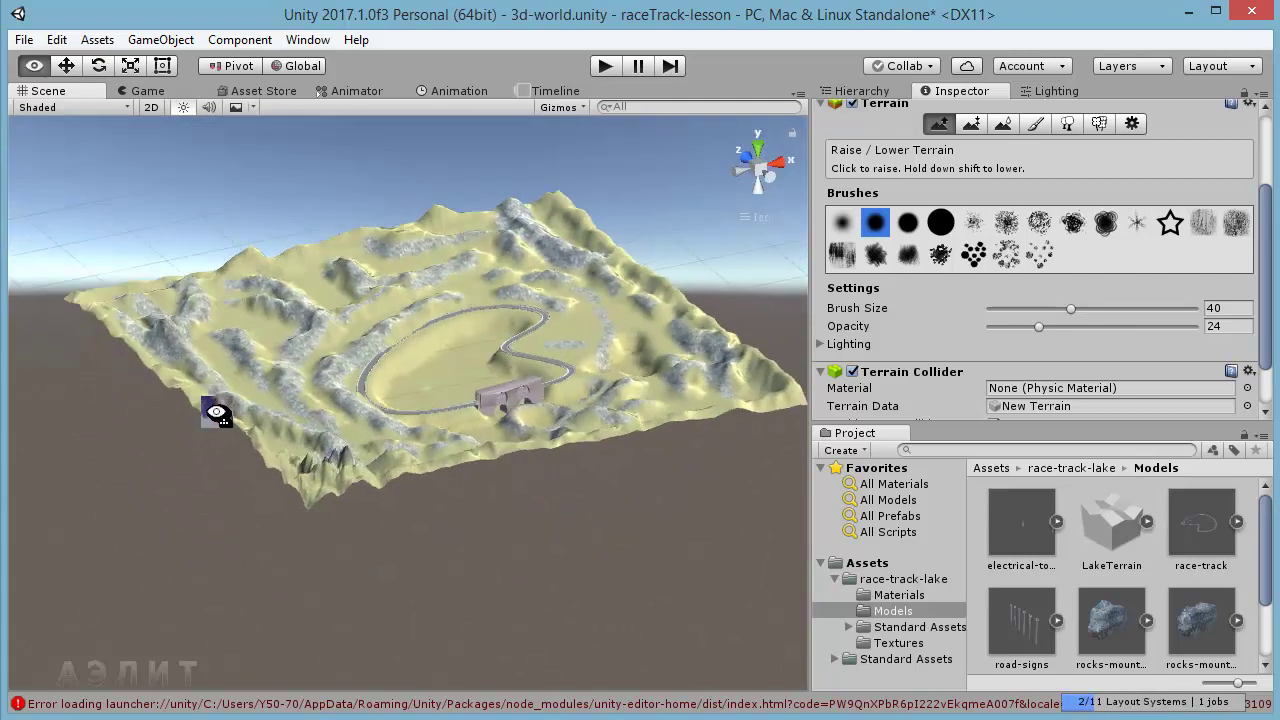
{"action": "mouse_move", "coordinate": [355, 505]}
{"action": "left_mouse_down", "text": "alt"}
{"action": "mouse_move", "coordinate": [365, 490]}
{"action": "mouse_move", "coordinate": [429, 508]}
{"action": "mouse_move", "coordinate": [250, 543]}
{"action": "mouse_move", "coordinate": [266, 551]}
{"action": "left_mouse_up", "text": "alt"}
{"action": "mouse_move", "coordinate": [424, 558]}
{"action": "left_mouse_down", "text": "alt"}
{"action": "mouse_move", "coordinate": [171, 563]}
{"action": "mouse_move", "coordinate": [331, 616]}
{"action": "mouse_move", "coordinate": [531, 543]}
{"action": "mouse_move", "coordinate": [349, 583]}
{"action": "mouse_move", "coordinate": [369, 549]}
{"action": "mouse_move", "coordinate": [420, 520]}
{"action": "left_mouse_up", "text": "alt"}
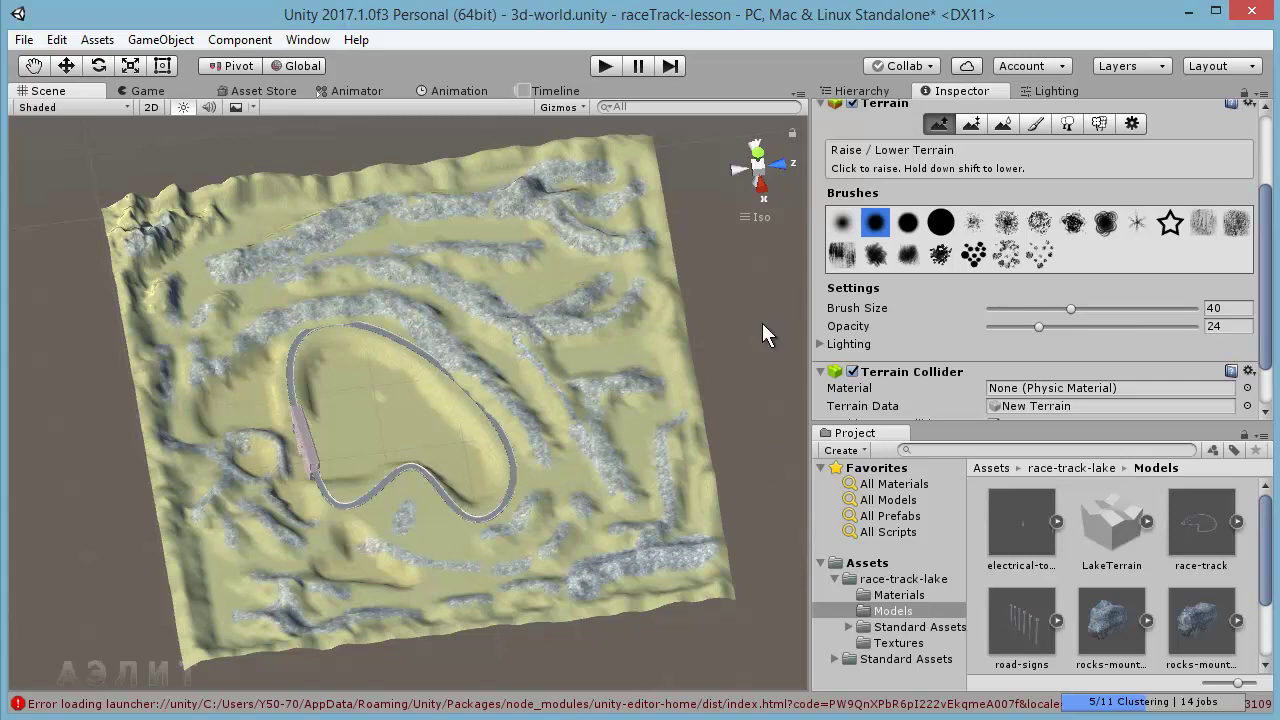
Bring the Unity editor back in front and zoom in on the track's curved edge.
{"action": "mouse_move", "coordinate": [563, 477]}
{"action": "left_mouse_down", "text": "alt"}
{"action": "mouse_move", "coordinate": [651, 463]}
{"action": "mouse_move", "coordinate": [545, 541]}
{"action": "mouse_move", "coordinate": [686, 509]}
{"action": "mouse_move", "coordinate": [480, 491]}
{"action": "mouse_move", "coordinate": [509, 586]}
{"action": "mouse_move", "coordinate": [550, 505]}
{"action": "mouse_move", "coordinate": [575, 498]}
{"action": "left_mouse_up", "text": "alt"}
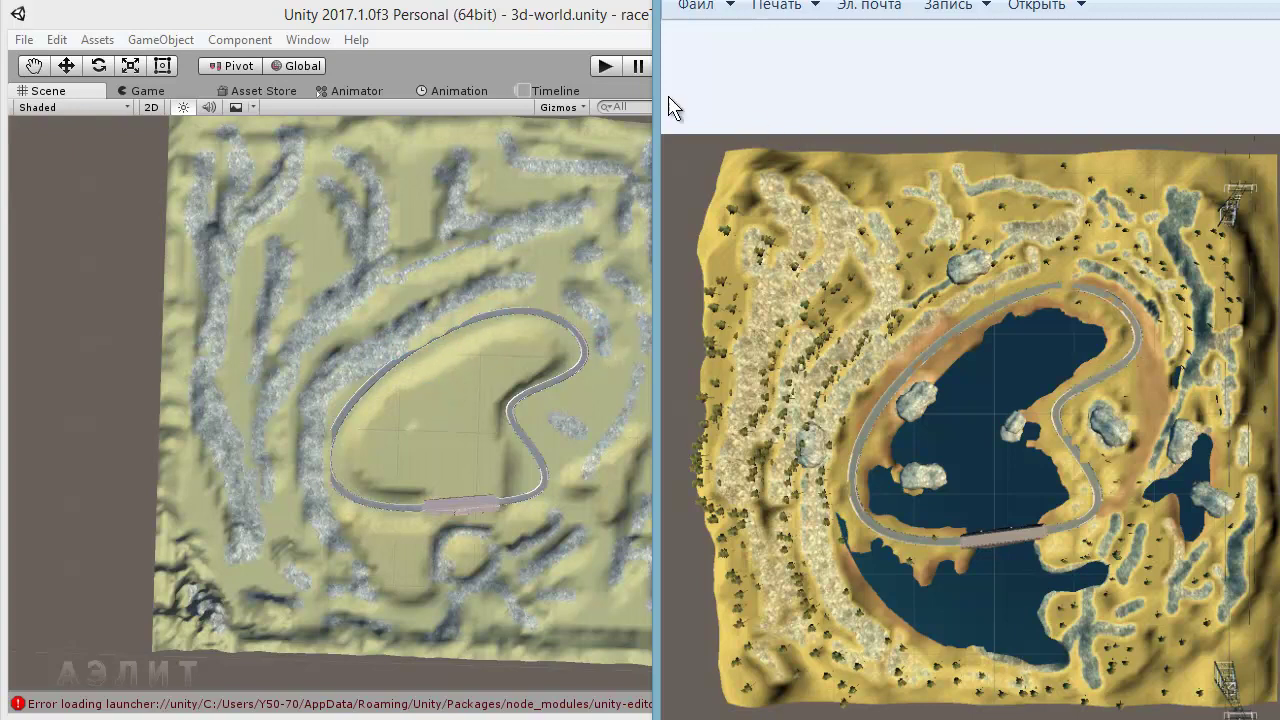
{"action": "left_click", "coordinate": [590, 16]}
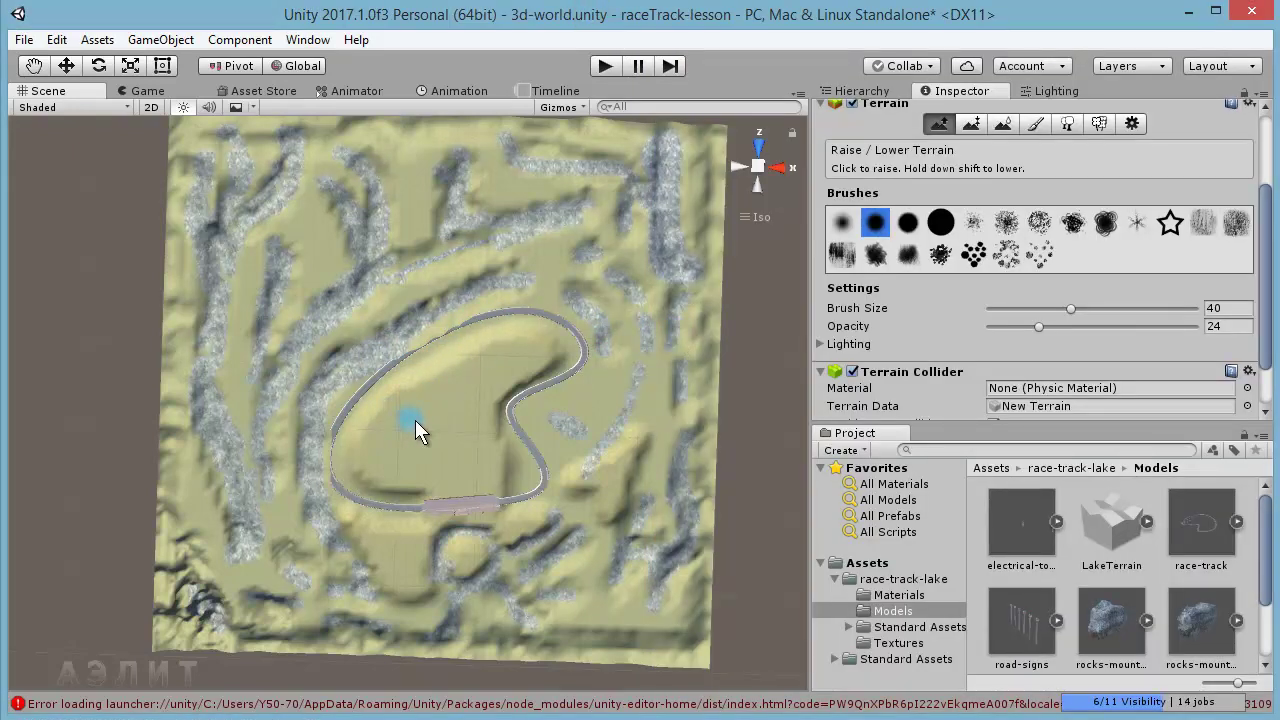
{"action": "scroll", "coordinate": [452, 401], "scroll_direction": "up", "scroll_amount": 3}
{"action": "scroll", "coordinate": [461, 393], "scroll_direction": "up", "scroll_amount": 3}
{"action": "scroll", "coordinate": [464, 385], "scroll_direction": "up", "scroll_amount": 3}
{"action": "scroll", "coordinate": [465, 383], "scroll_direction": "up", "scroll_amount": 2}
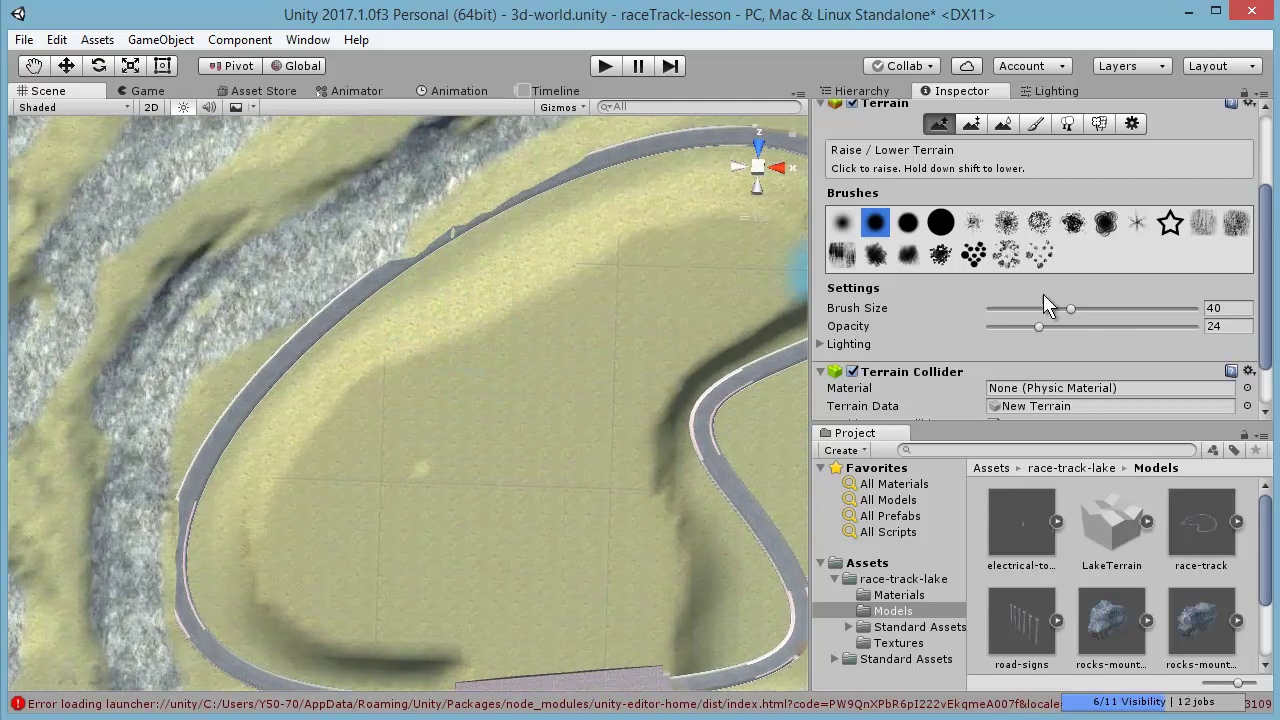
Flatten the track's upper and left edges to height 20 using Paint Height with a size-11 brush.
{"action": "left_click_drag", "start_coordinate": [1072, 308], "coordinate": [1010, 311]}
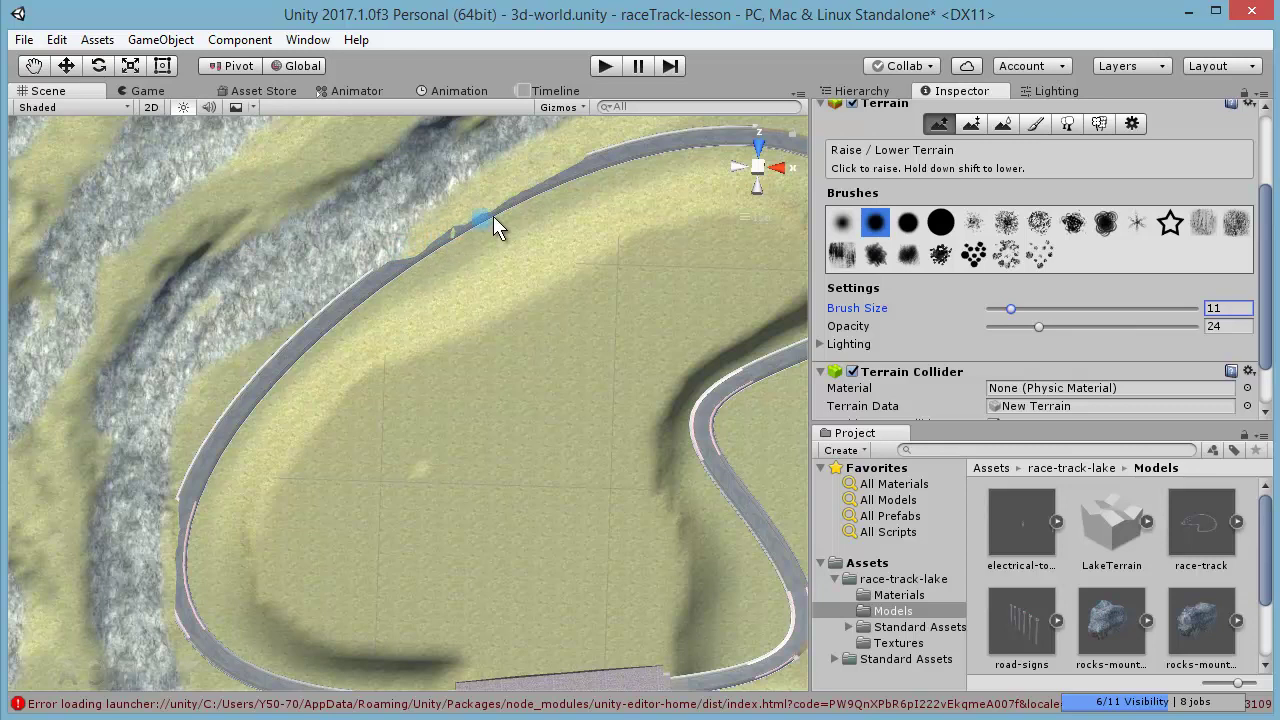
{"action": "left_click", "coordinate": [972, 123]}
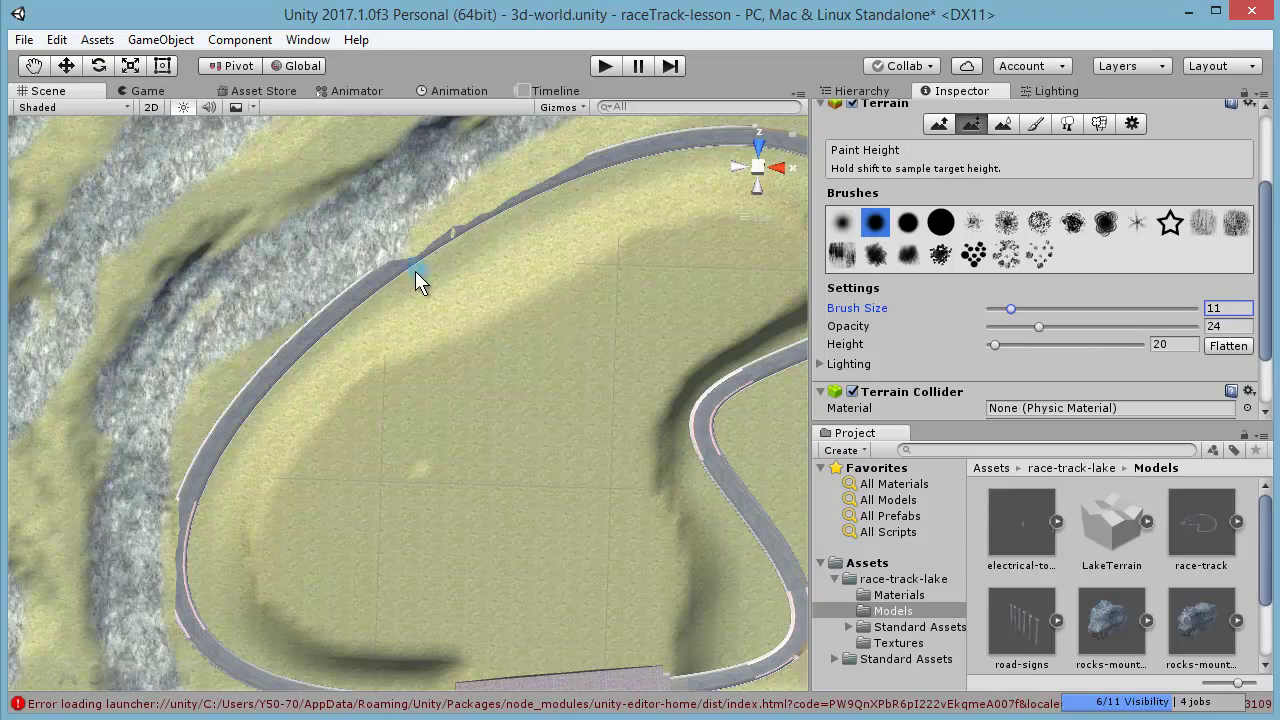
{"action": "left_click_drag", "start_coordinate": [359, 280], "coordinate": [530, 184]}
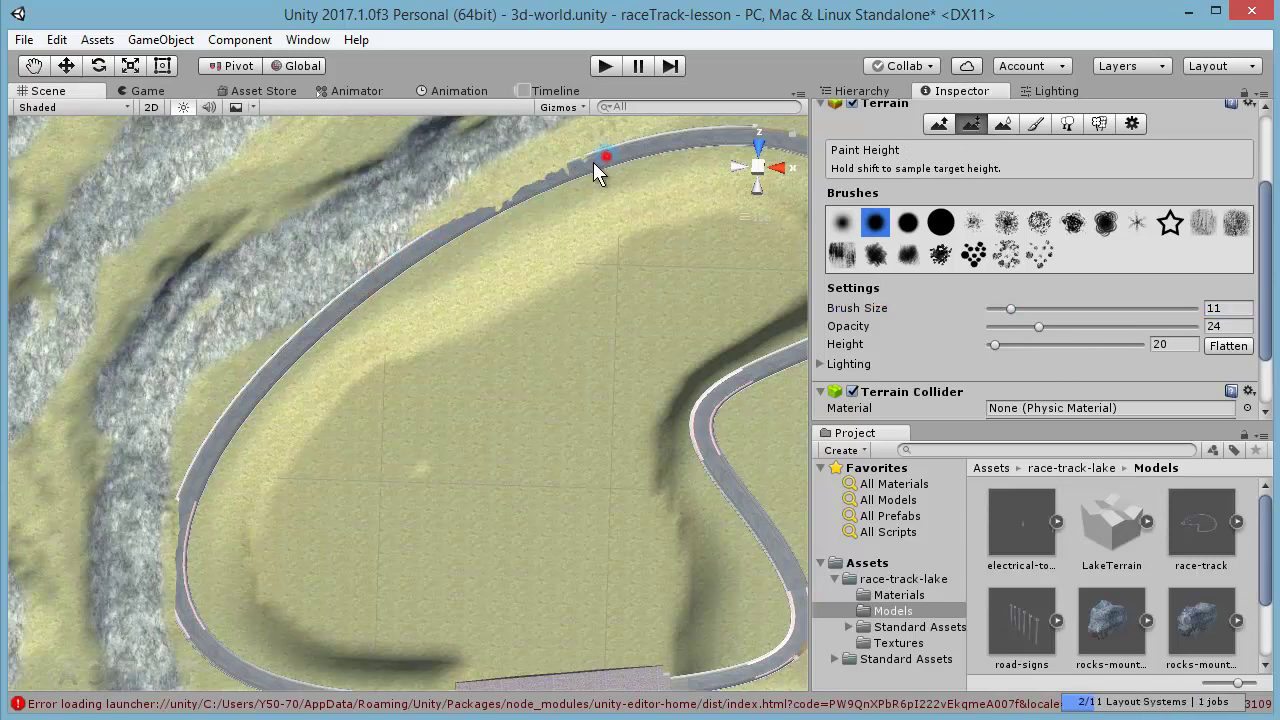
{"action": "left_click_drag", "start_coordinate": [530, 183], "coordinate": [461, 229]}
{"action": "left_click_drag", "start_coordinate": [308, 325], "coordinate": [334, 411]}
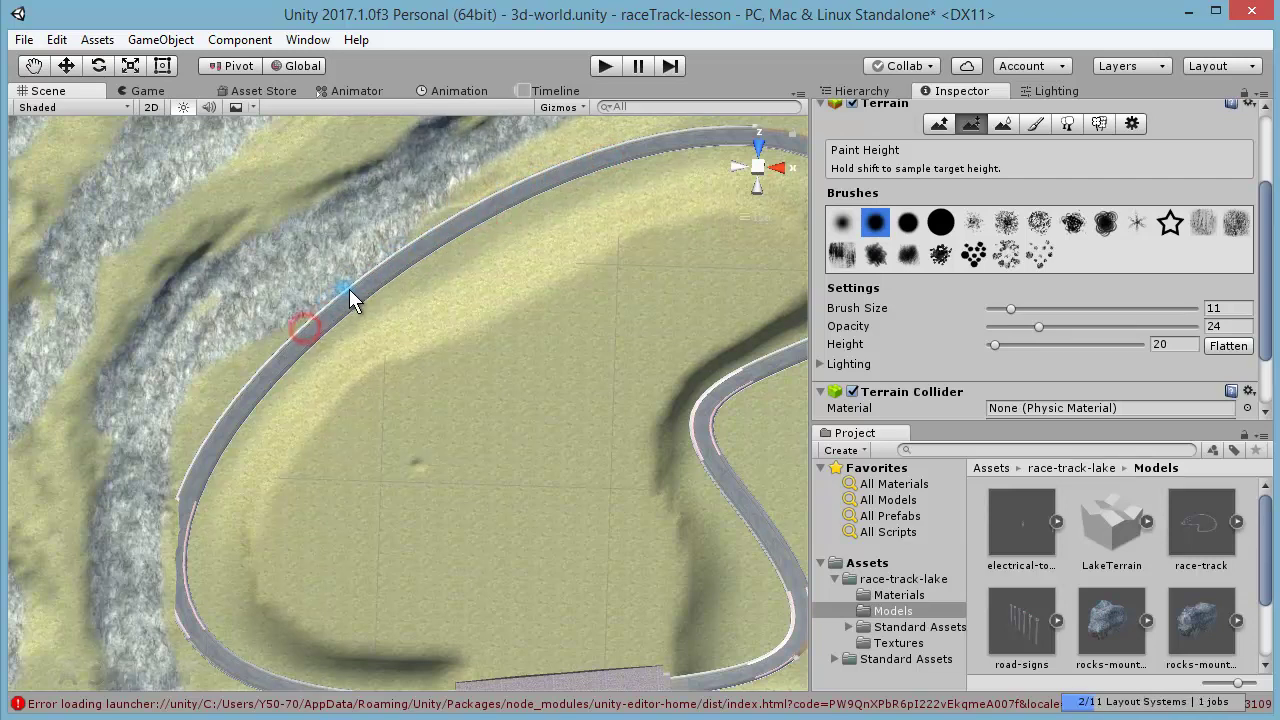
{"action": "mouse_move", "coordinate": [180, 500]}
{"action": "left_mouse_down"}
{"action": "mouse_move", "coordinate": [169, 554]}
{"action": "mouse_move", "coordinate": [180, 594]}
{"action": "left_mouse_up"}
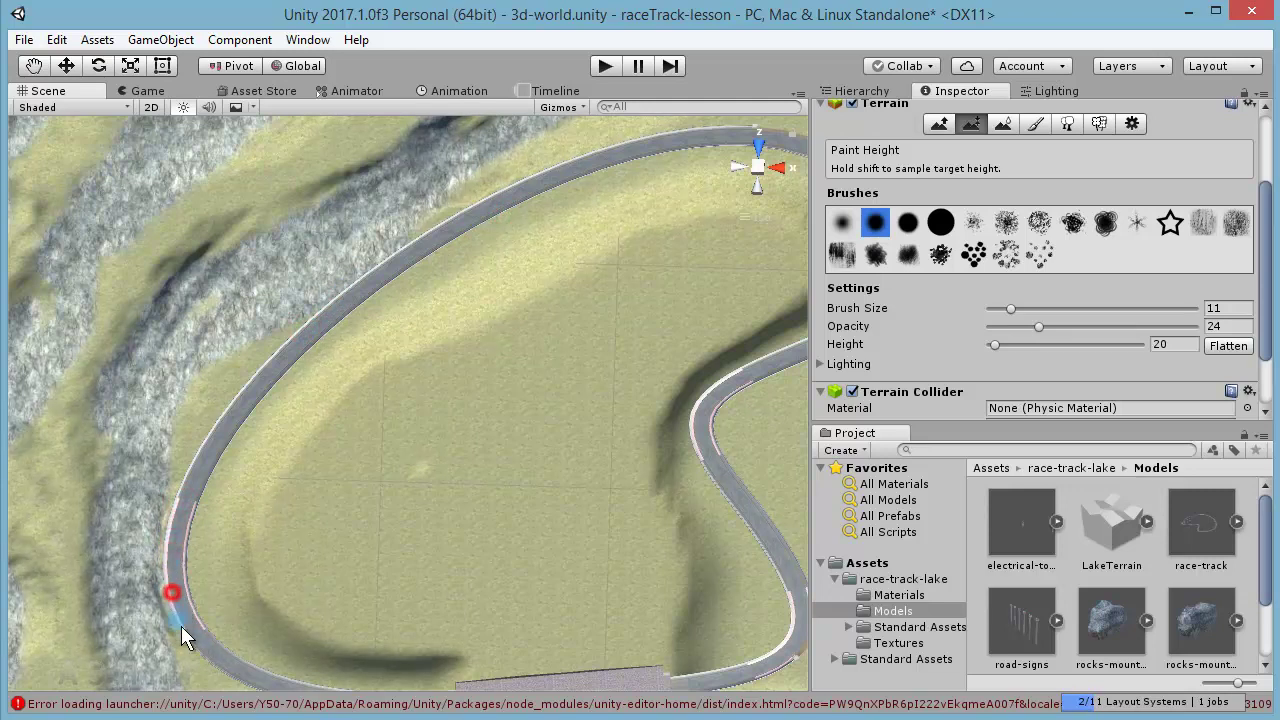
{"action": "mouse_move", "coordinate": [277, 640]}
{"action": "left_mouse_down", "text": "alt"}
{"action": "mouse_move", "coordinate": [222, 468]}
{"action": "mouse_move", "coordinate": [424, 453]}
{"action": "mouse_move", "coordinate": [411, 365]}
{"action": "mouse_move", "coordinate": [198, 467]}
{"action": "left_mouse_up", "text": "alt"}
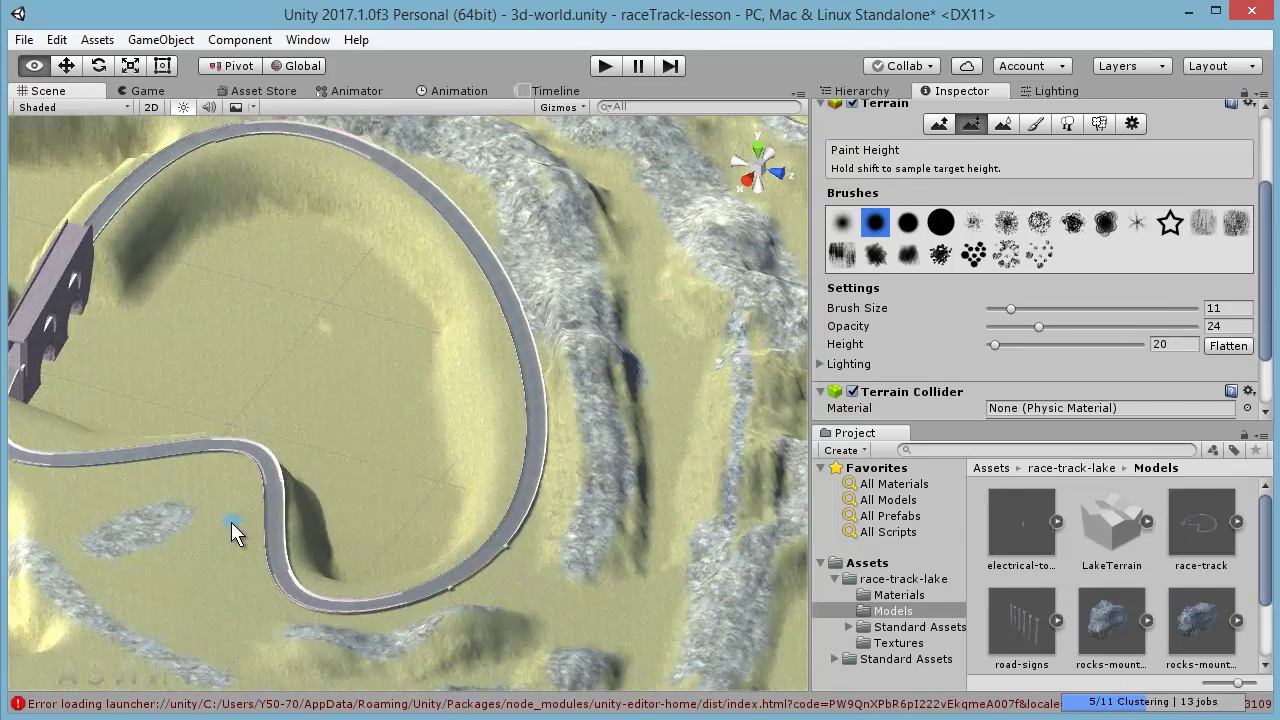
Raise rocky mounds beside the track using Raise/Lower Terrain with jagged and spotted brush shapes.
{"action": "left_click_drag", "start_coordinate": [198, 467], "coordinate": [137, 540], "text": "alt"}
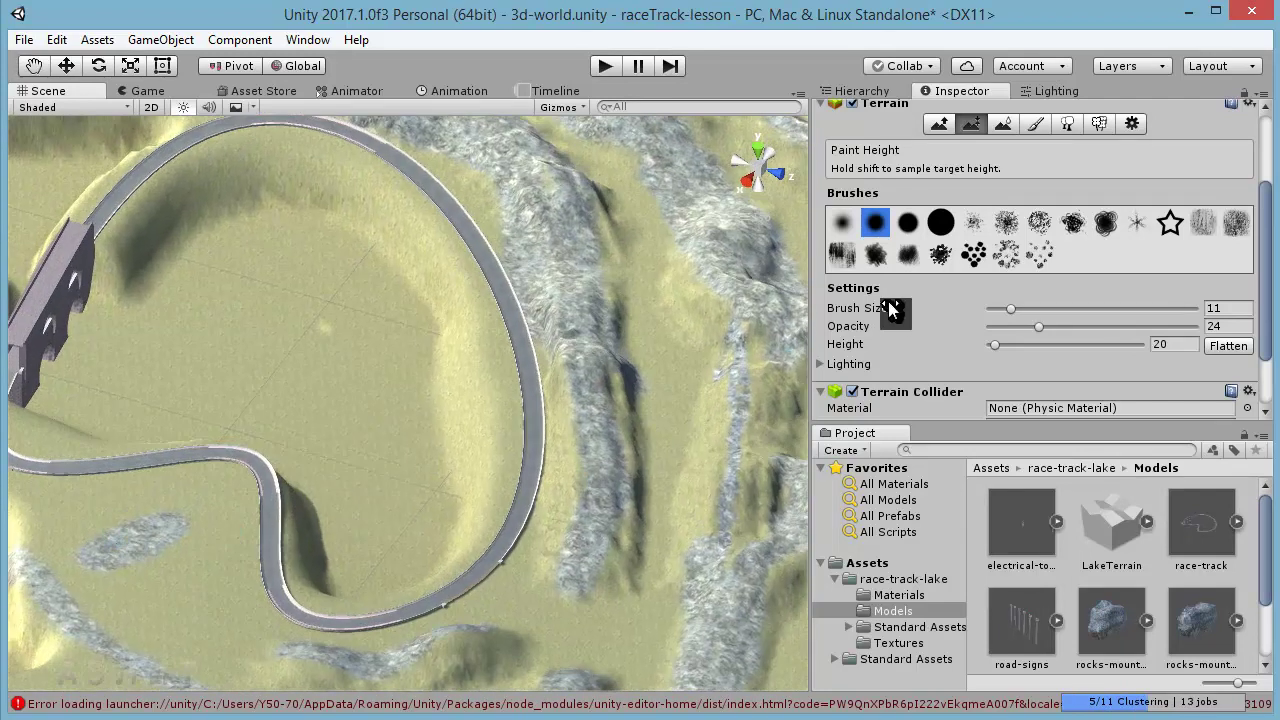
{"action": "left_click", "coordinate": [939, 123]}
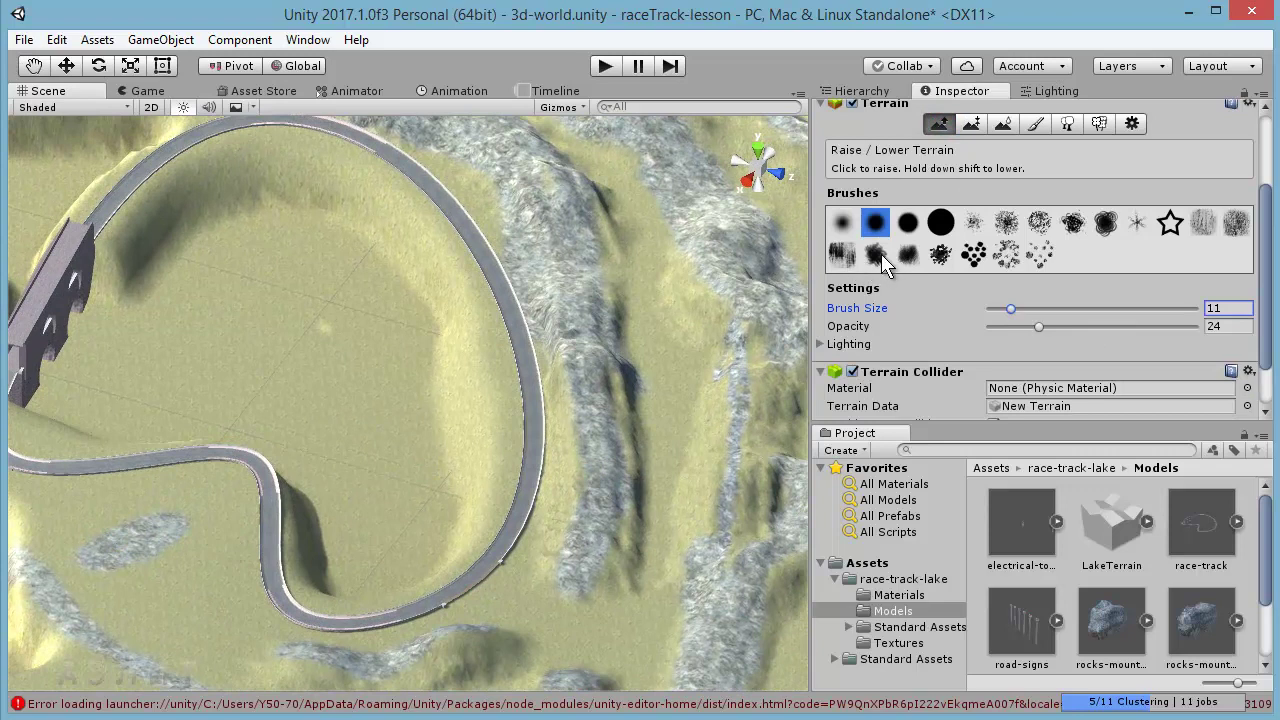
{"action": "left_click", "coordinate": [909, 256]}
{"action": "left_click_drag", "start_coordinate": [114, 541], "coordinate": [176, 537]}
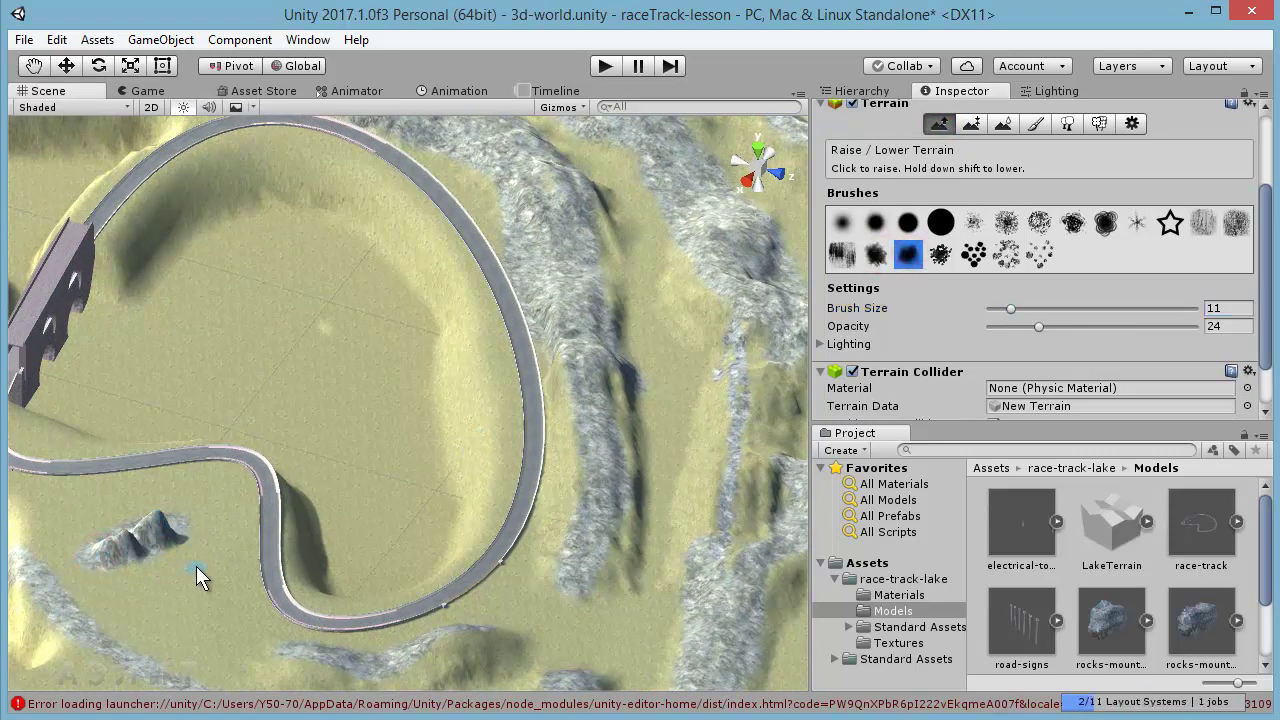
{"action": "left_click", "coordinate": [936, 260]}
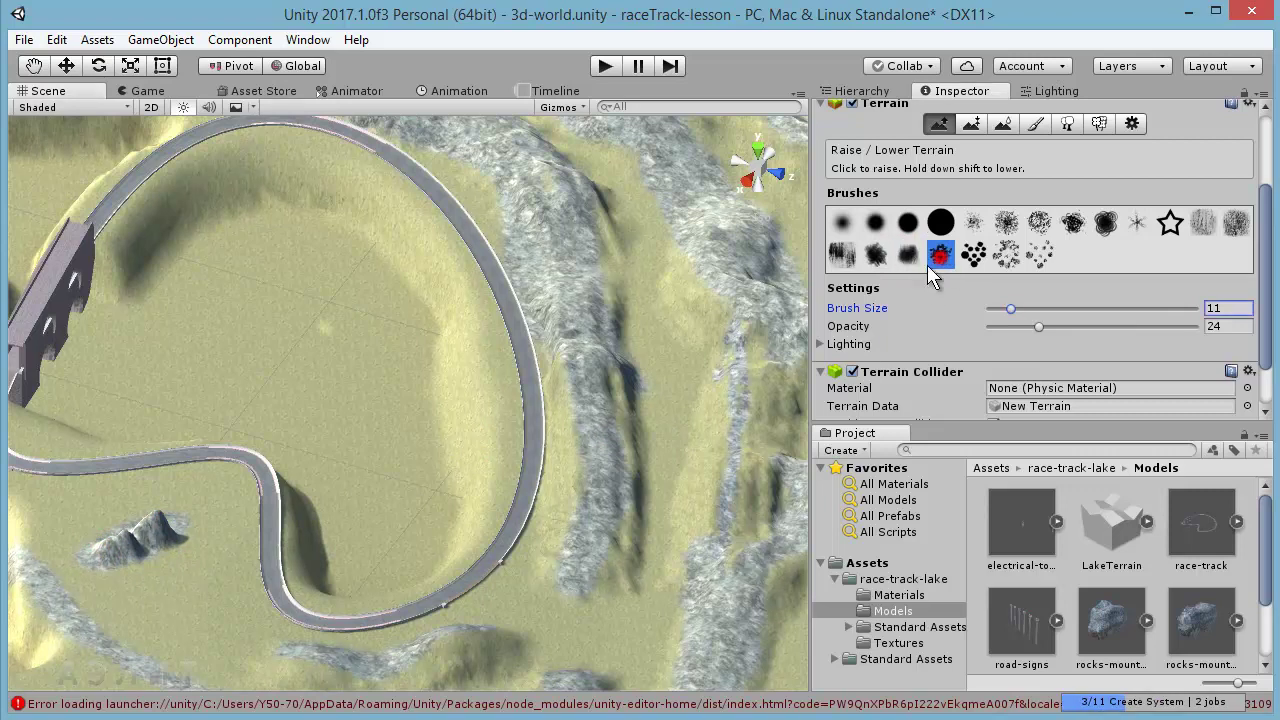
{"action": "mouse_move", "coordinate": [119, 563]}
{"action": "left_mouse_down"}
{"action": "mouse_move", "coordinate": [163, 563]}
{"action": "mouse_move", "coordinate": [190, 520]}
{"action": "mouse_move", "coordinate": [95, 557]}
{"action": "mouse_move", "coordinate": [128, 529]}
{"action": "mouse_move", "coordinate": [215, 575]}
{"action": "left_mouse_up"}
Undo the unwanted peaks and lower the brush opacity to 7.
{"action": "left_click", "coordinate": [57, 39]}
{"action": "left_click", "coordinate": [132, 62]}
{"action": "left_click", "coordinate": [57, 39]}
{"action": "left_click", "coordinate": [67, 63]}
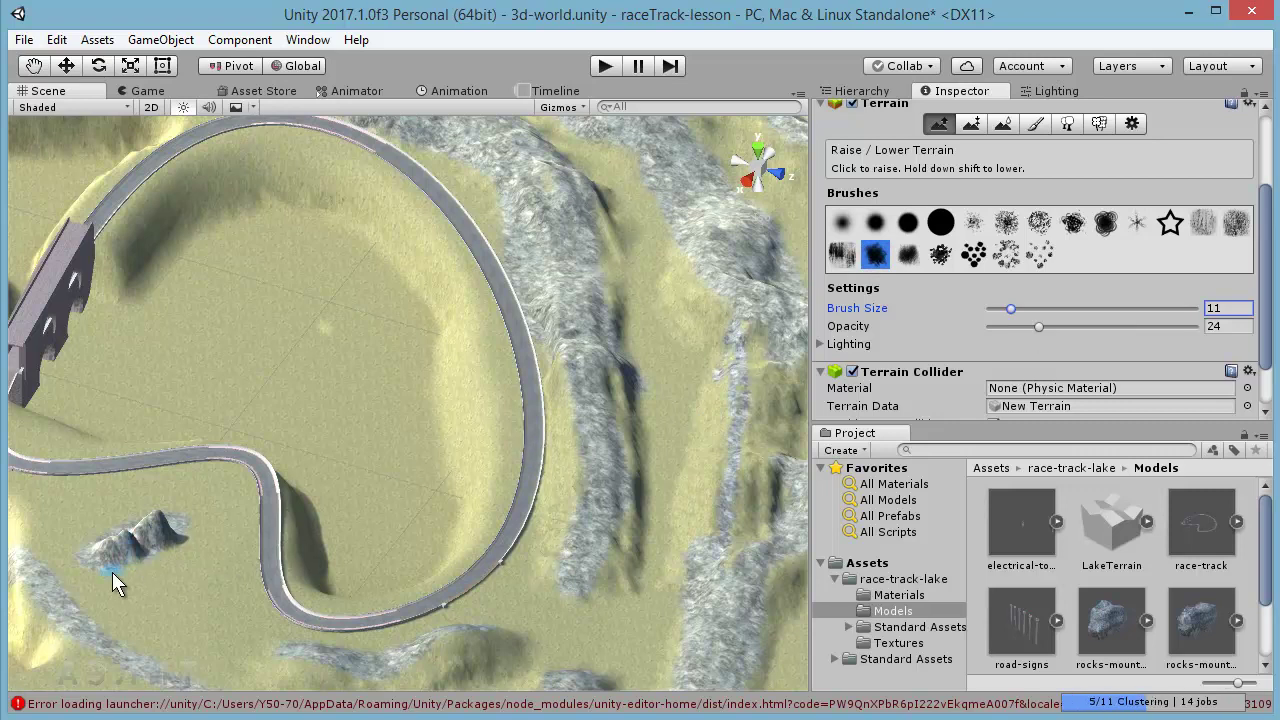
{"action": "left_click_drag", "start_coordinate": [1036, 327], "coordinate": [1004, 327]}
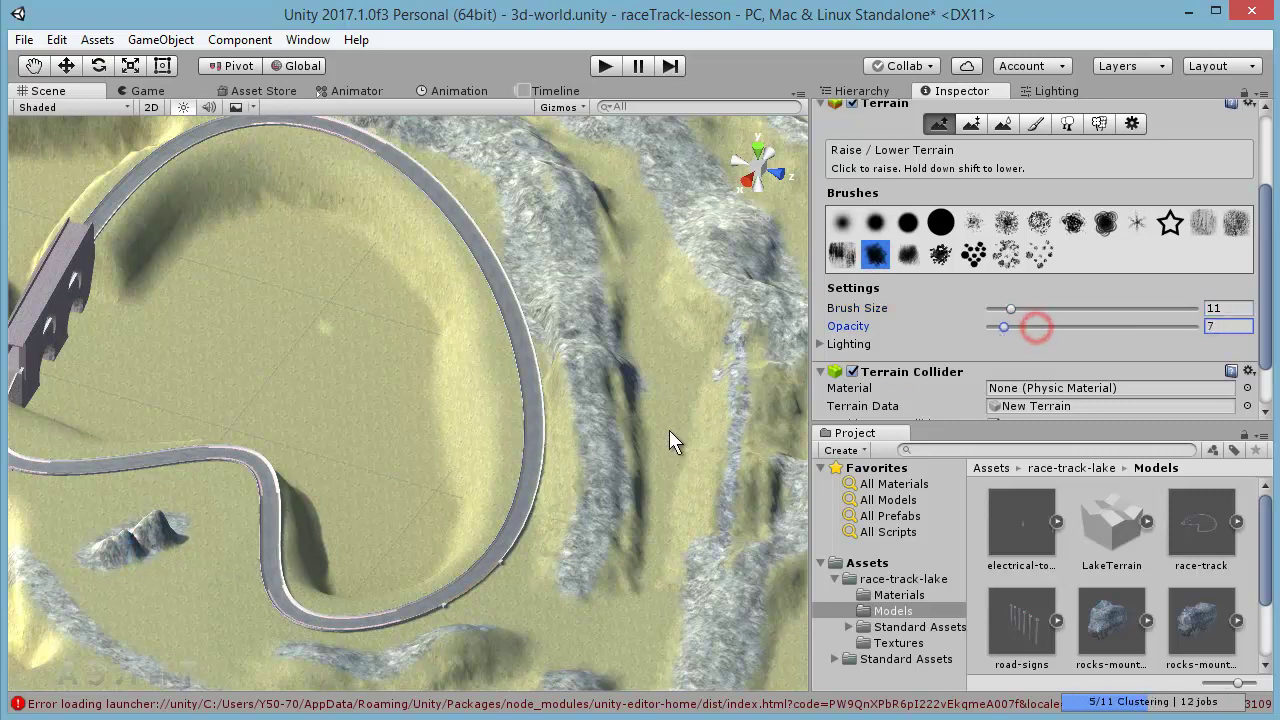
Build a small rocky mound into a ridge beside the track's lower bend, making it taller and wider.
{"action": "left_click", "coordinate": [123, 563]}
{"action": "left_click", "coordinate": [96, 555]}
{"action": "left_click_drag", "start_coordinate": [119, 533], "coordinate": [161, 508]}
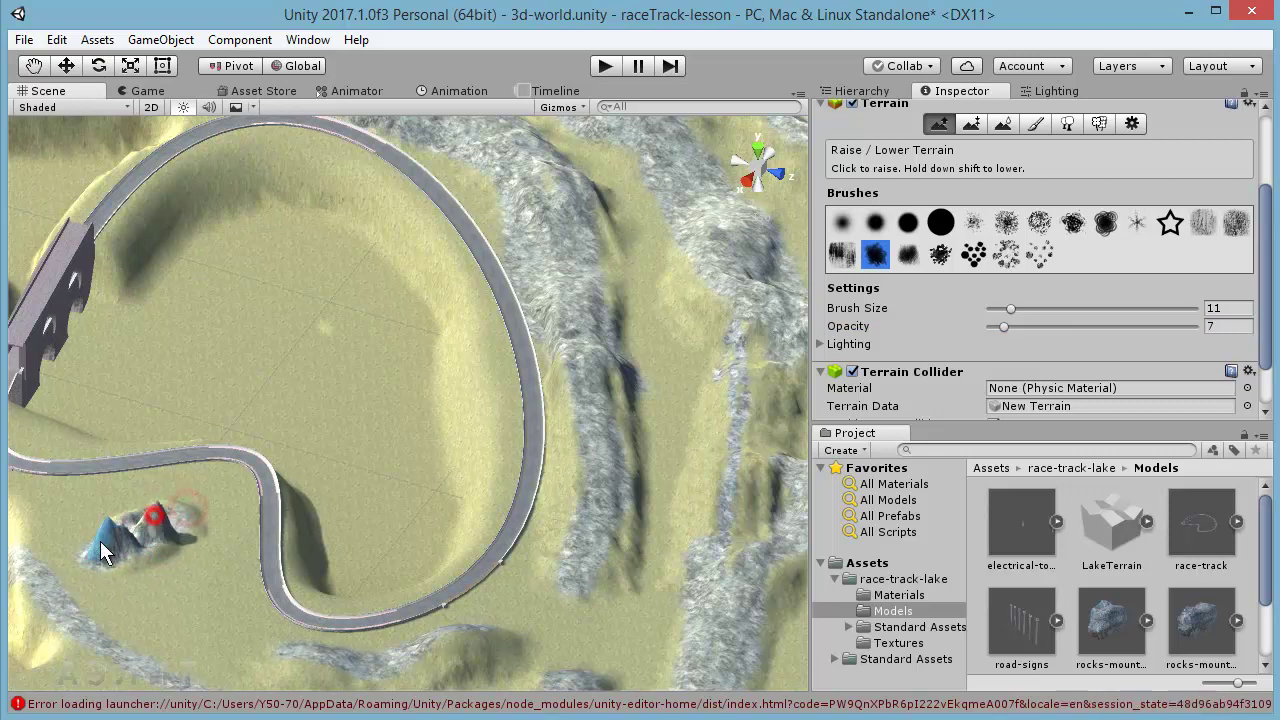
{"action": "scroll", "coordinate": [181, 560], "scroll_direction": "up", "scroll_amount": 5}
{"action": "left_click_drag", "start_coordinate": [208, 676], "coordinate": [490, 488], "text": "alt"}
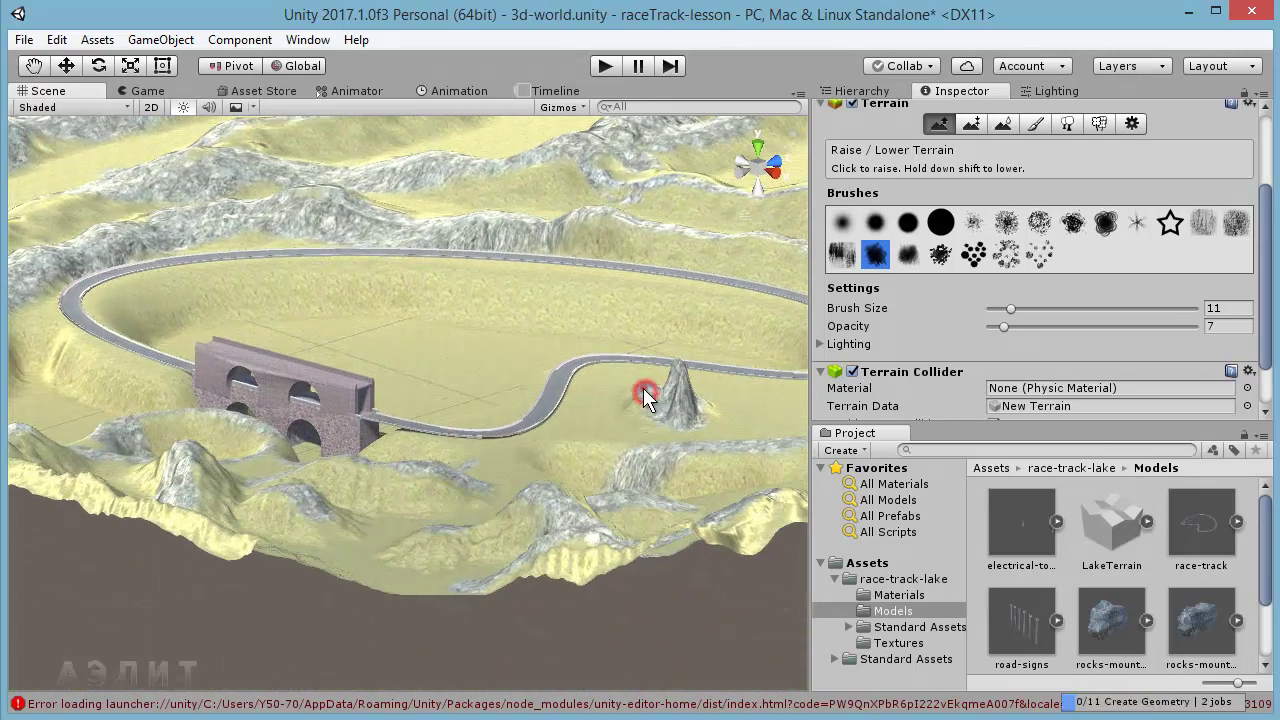
{"action": "left_click_drag", "start_coordinate": [645, 392], "coordinate": [668, 397]}
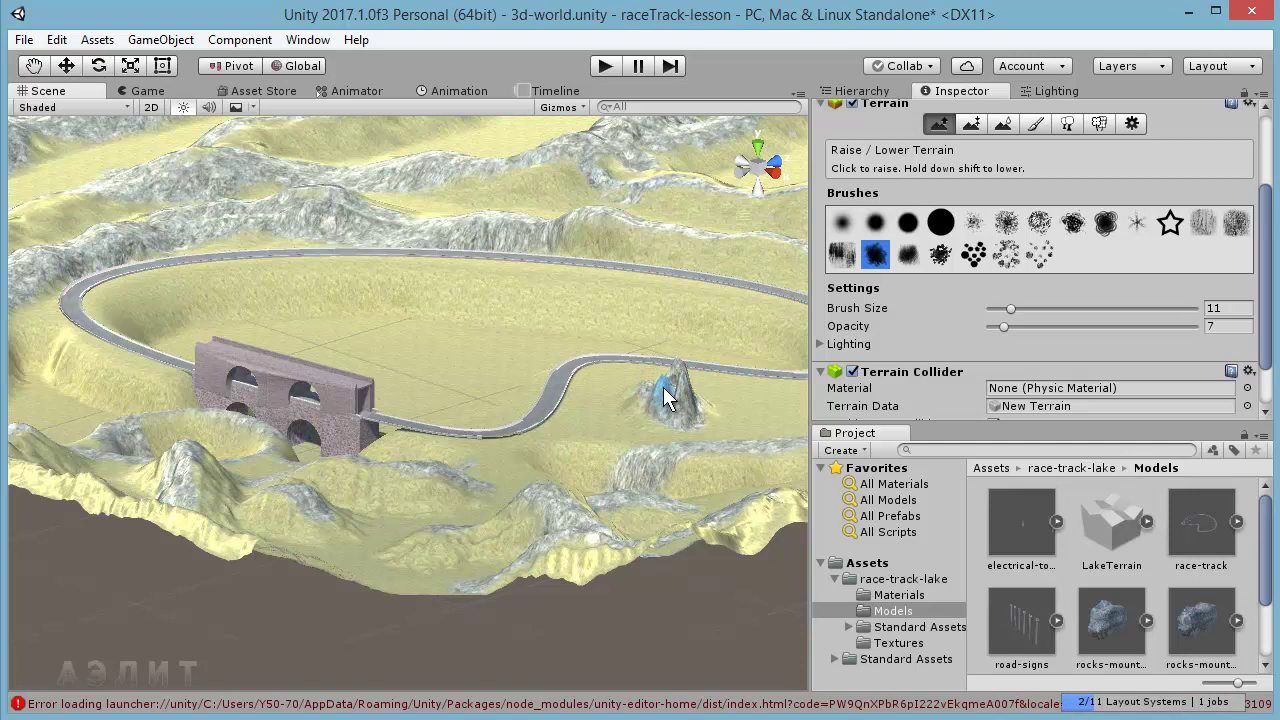
{"action": "key", "text": "alt"}
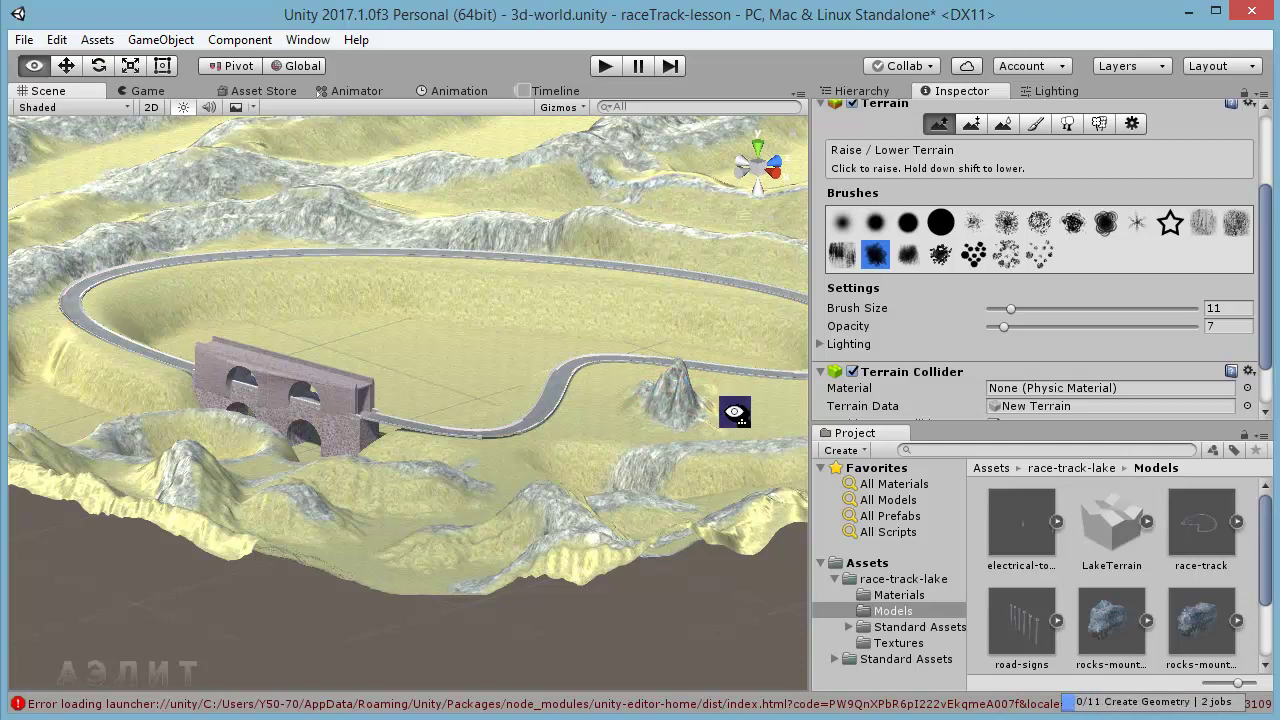
{"action": "left_click_drag", "start_coordinate": [734, 412], "coordinate": [520, 525], "text": "alt"}
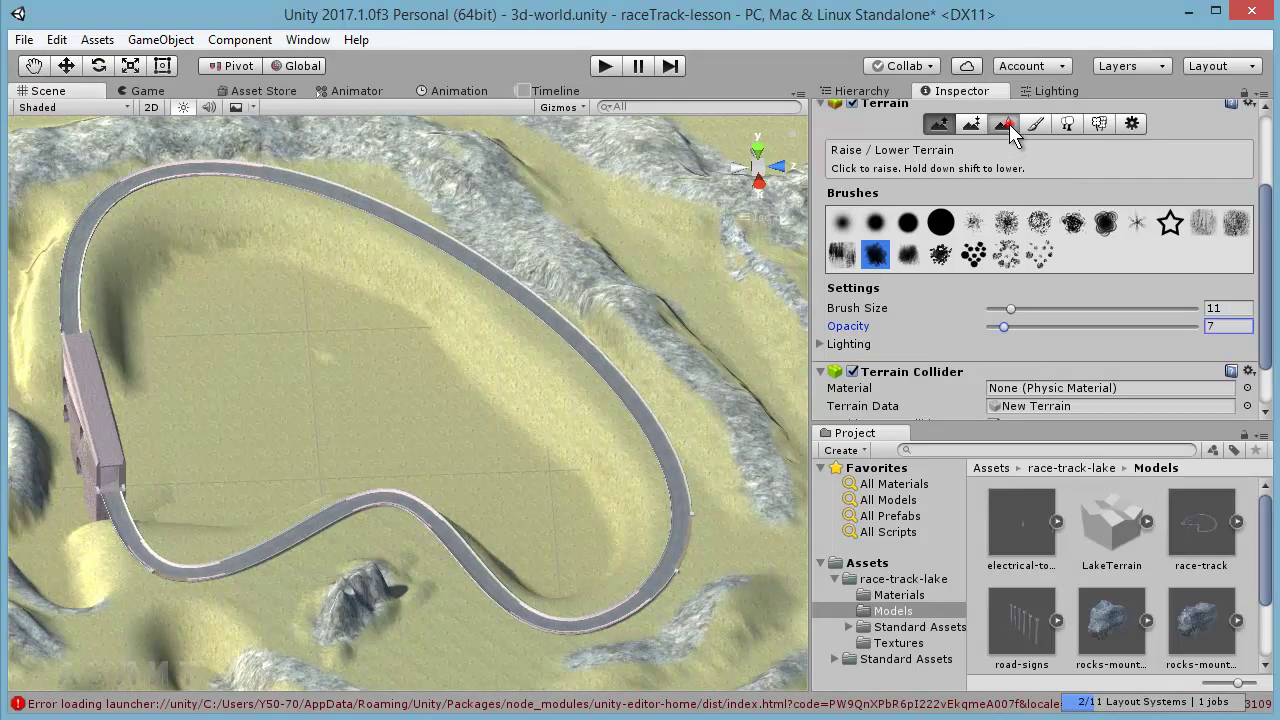
Switch to Smooth Height and zoom out over the whole race-track terrain from above.
{"action": "left_click", "coordinate": [1004, 123]}
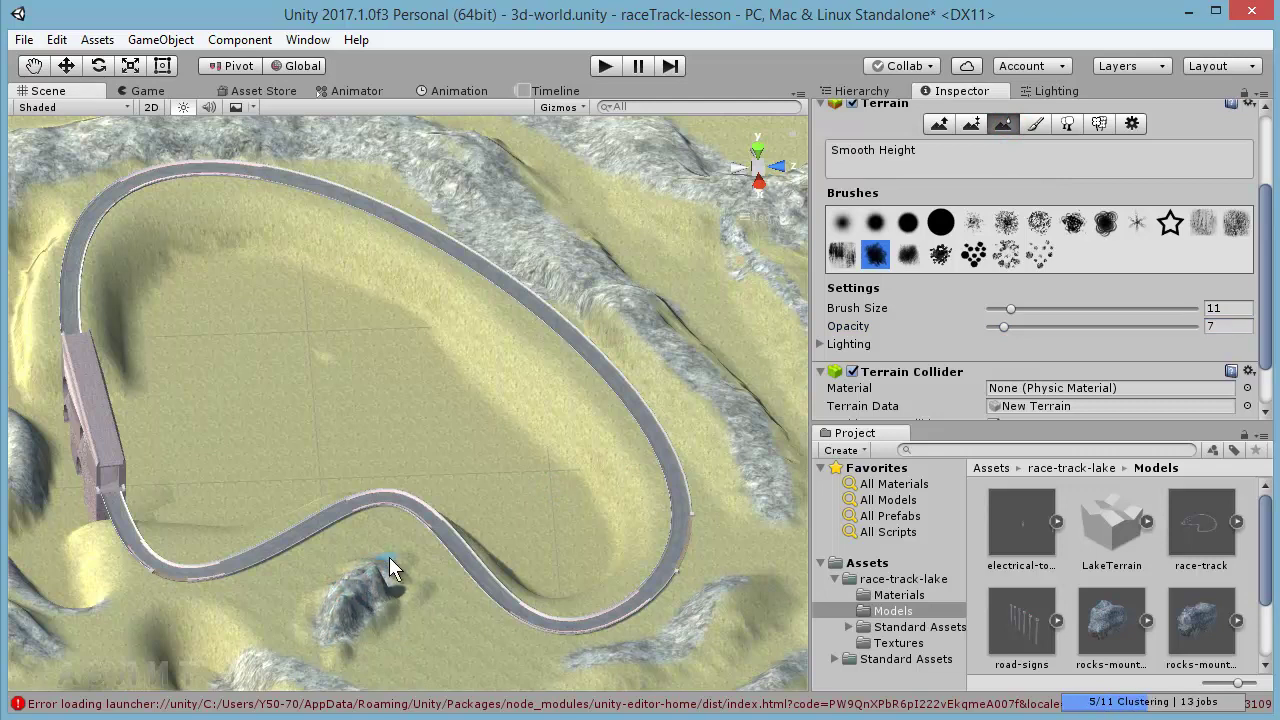
{"action": "left_click_drag", "start_coordinate": [350, 608], "coordinate": [487, 474], "text": "alt"}
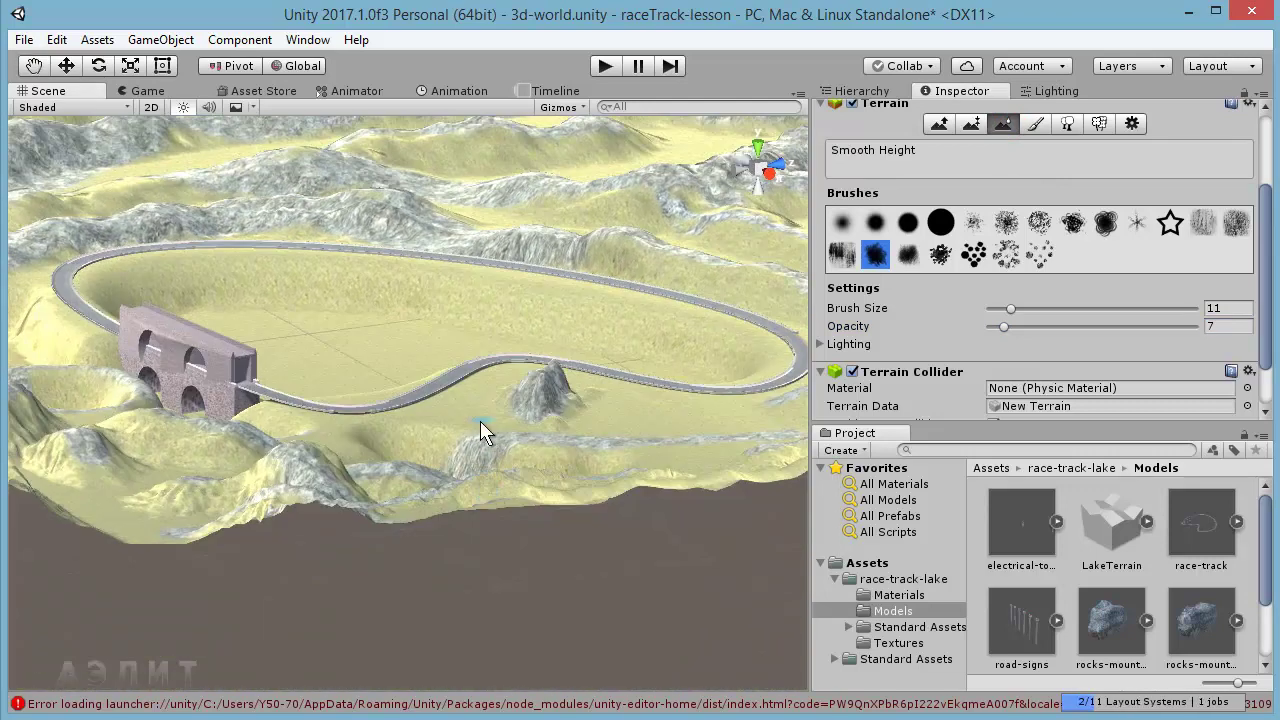
{"action": "left_click_drag", "start_coordinate": [480, 421], "coordinate": [650, 468], "text": "alt"}
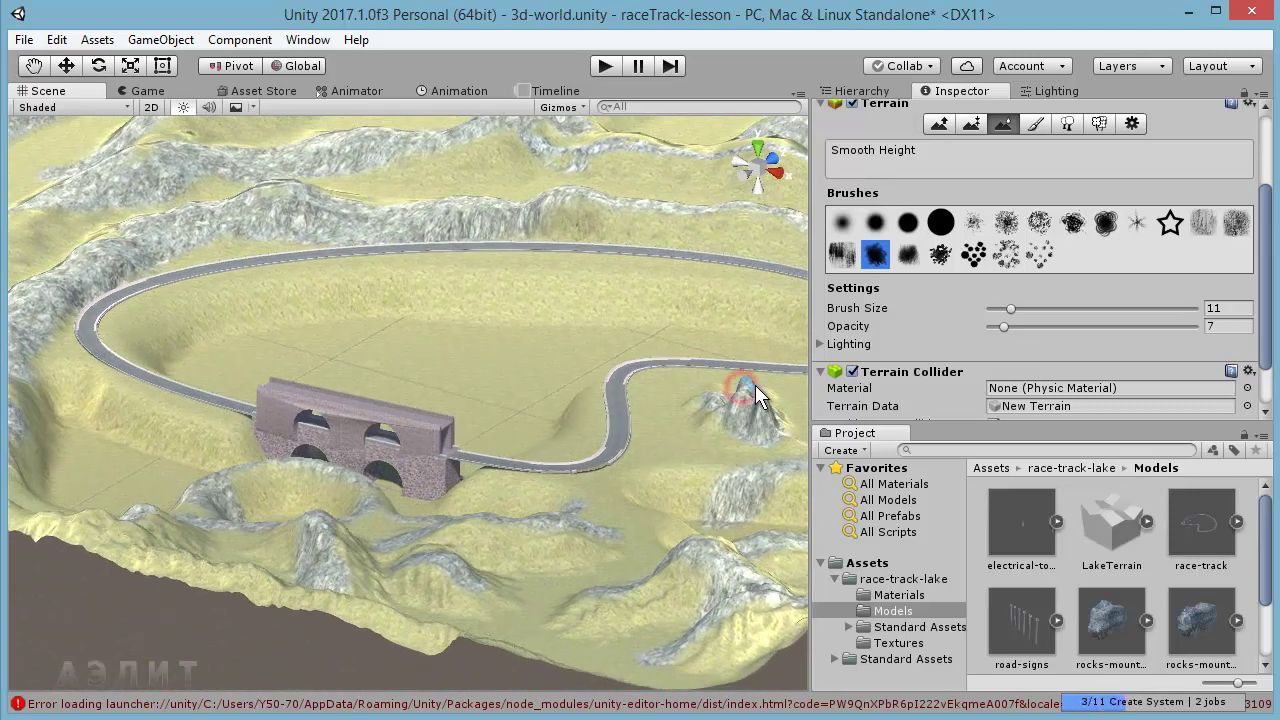
{"action": "mouse_move", "coordinate": [755, 385]}
{"action": "left_mouse_down", "text": "alt"}
{"action": "mouse_move", "coordinate": [306, 506]}
{"action": "mouse_move", "coordinate": [112, 357]}
{"action": "mouse_move", "coordinate": [348, 609]}
{"action": "left_mouse_up", "text": "alt"}
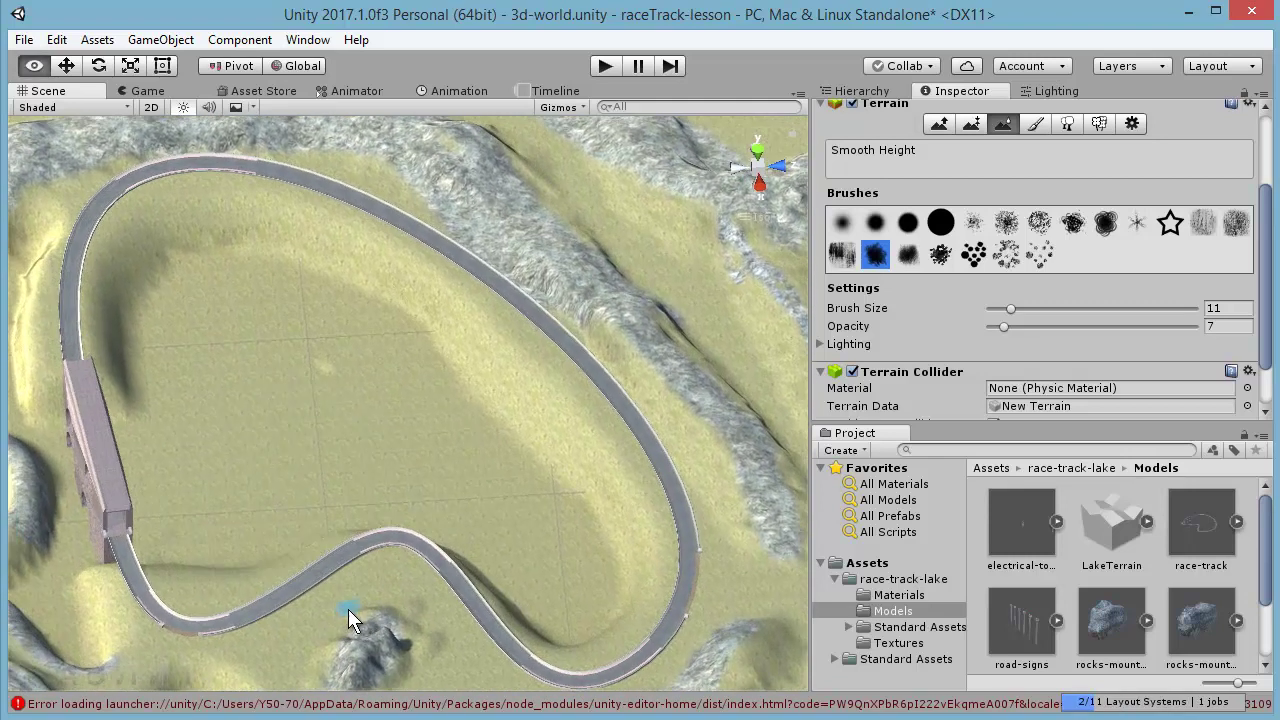
{"action": "scroll", "coordinate": [348, 609], "scroll_direction": "down", "scroll_amount": 3}
{"action": "scroll", "coordinate": [442, 459], "scroll_direction": "down", "scroll_amount": 3}
{"action": "scroll", "coordinate": [466, 449], "scroll_direction": "down", "scroll_amount": 2}
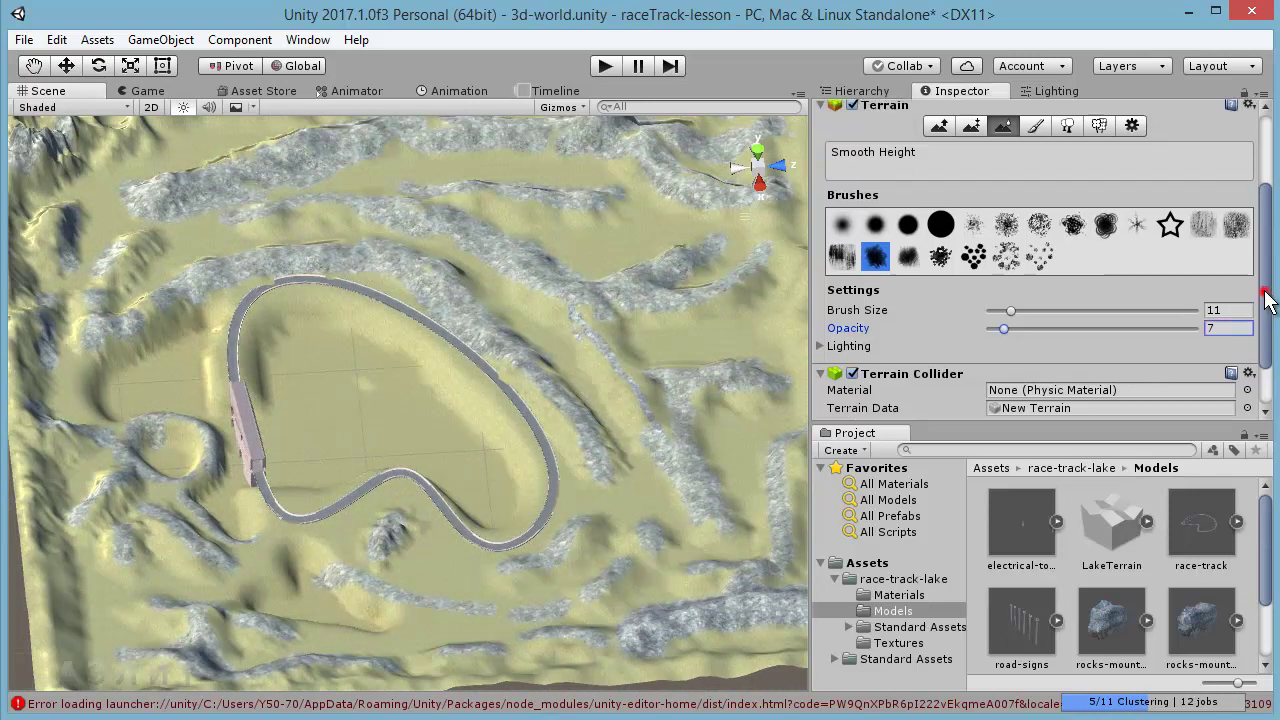
{"action": "left_click_drag", "start_coordinate": [1265, 300], "coordinate": [1265, 252]}
Switch to Paint Texture and pick a different brush shape for texturing.
{"action": "left_click", "coordinate": [1040, 220]}
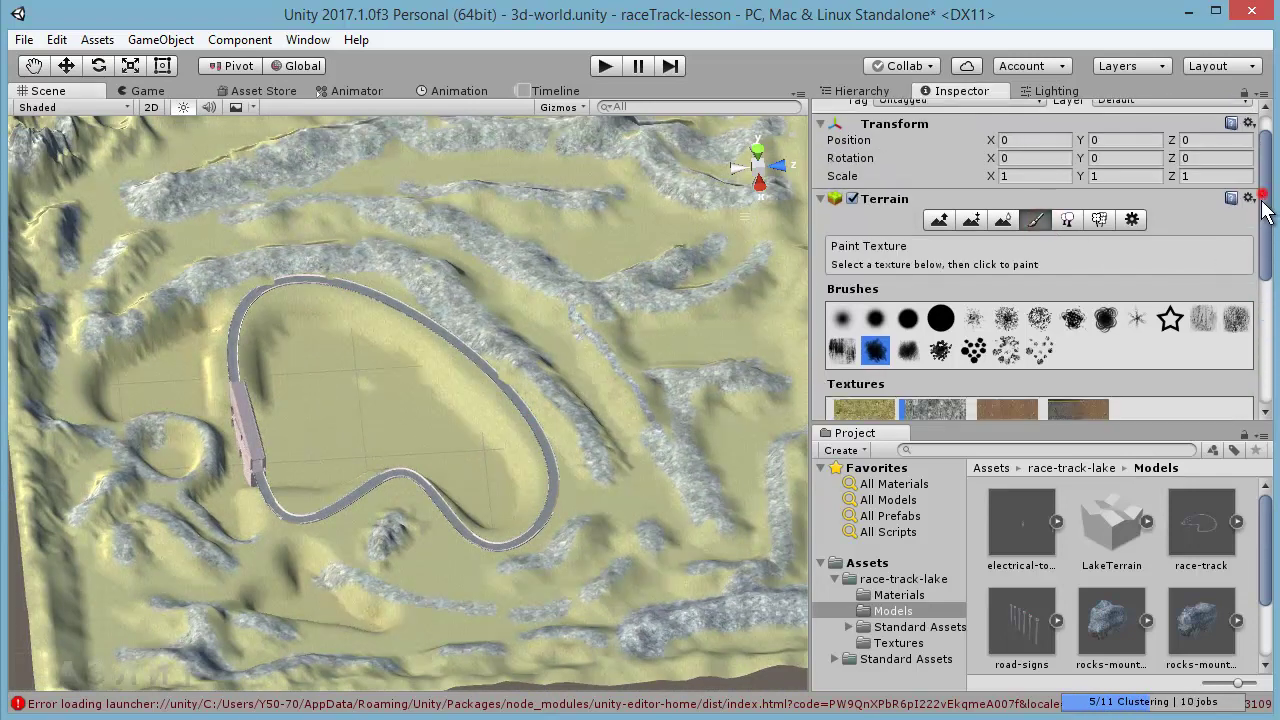
{"action": "scroll", "coordinate": [1265, 210], "scroll_direction": "down", "scroll_amount": 3}
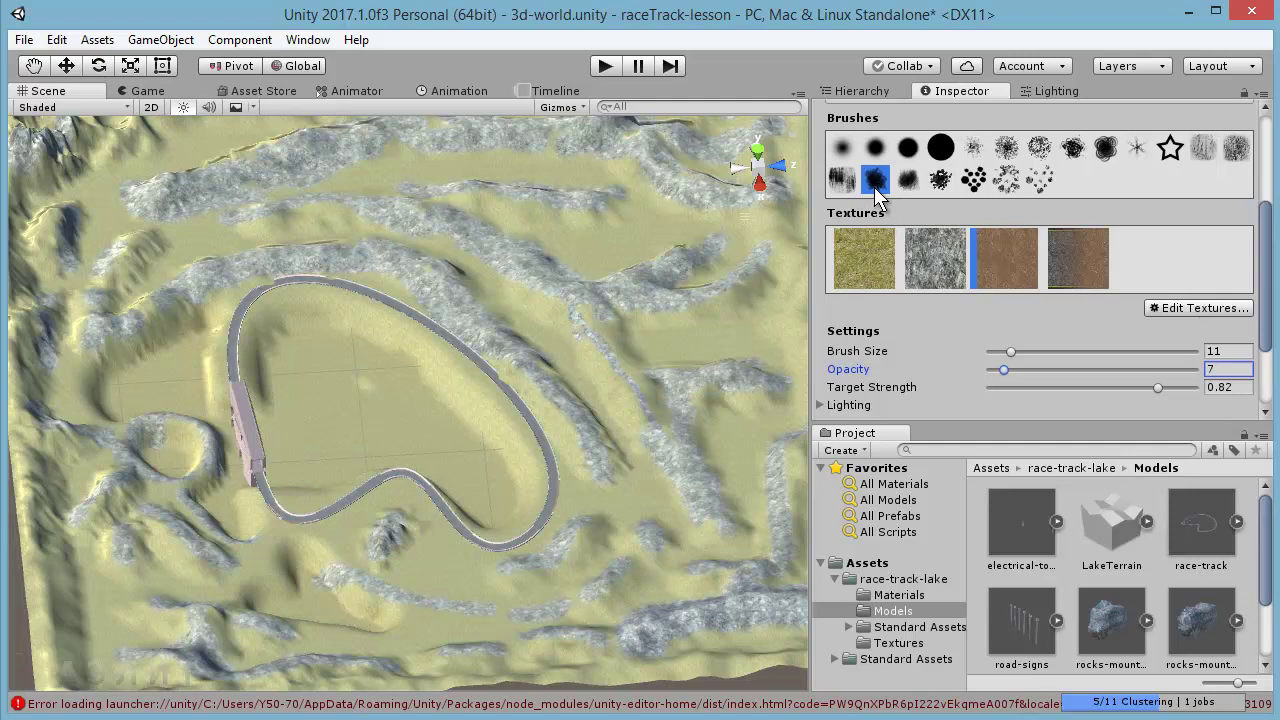
{"action": "left_click", "coordinate": [1006, 148]}
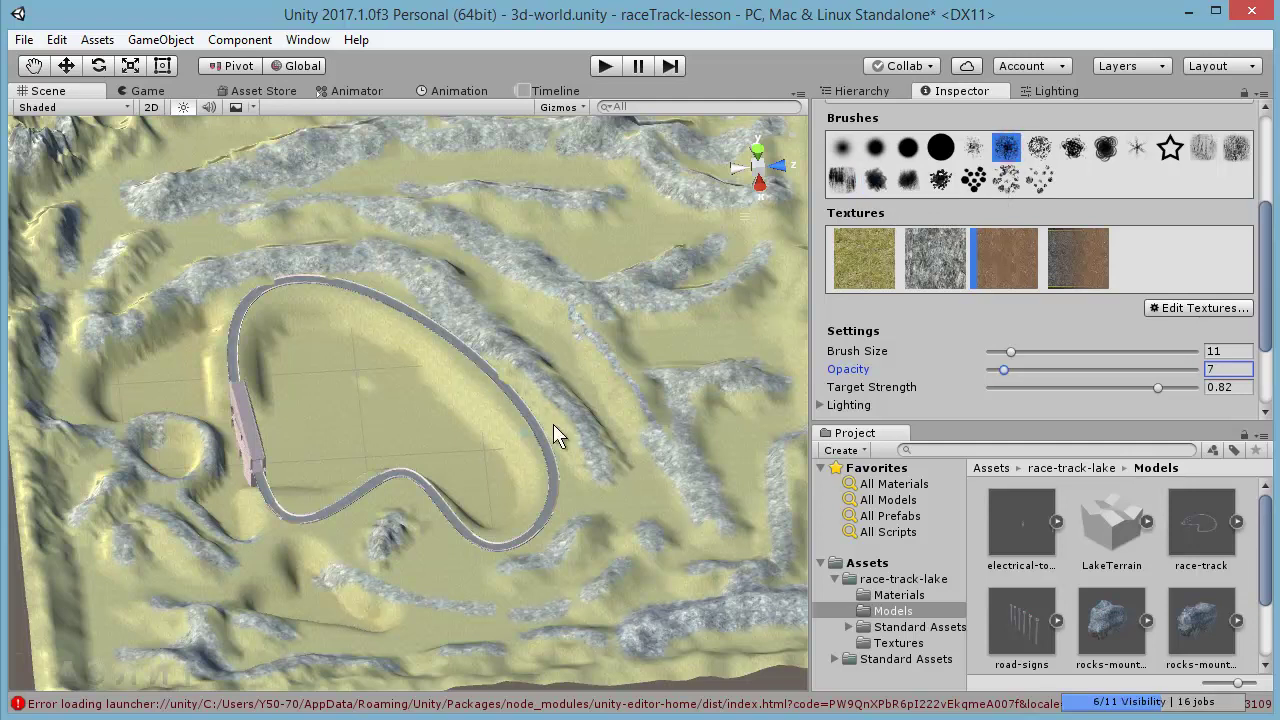
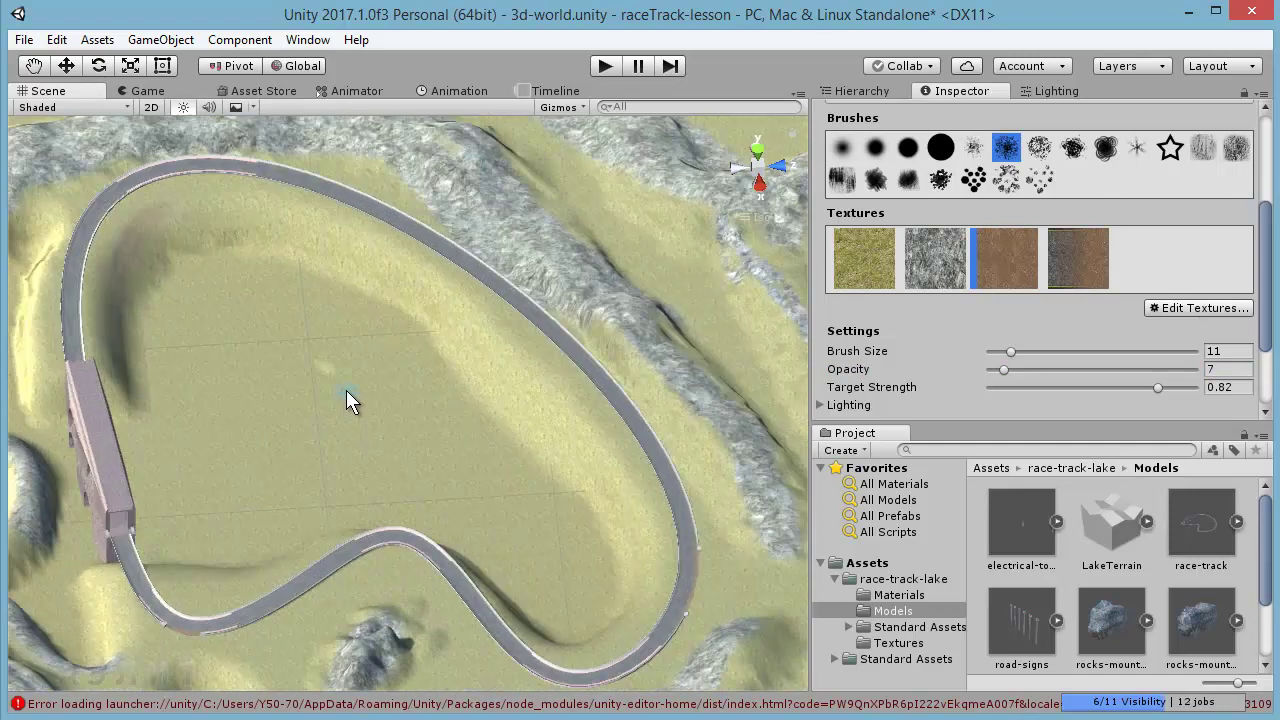
Paint a brown dirt patch beside the inner track edge and stretch it along the edge.
{"action": "mouse_move", "coordinate": [231, 261]}
{"action": "left_mouse_down", "text": "alt"}
{"action": "mouse_move", "coordinate": [100, 350]}
{"action": "mouse_move", "coordinate": [274, 364]}
{"action": "left_mouse_up", "text": "alt"}
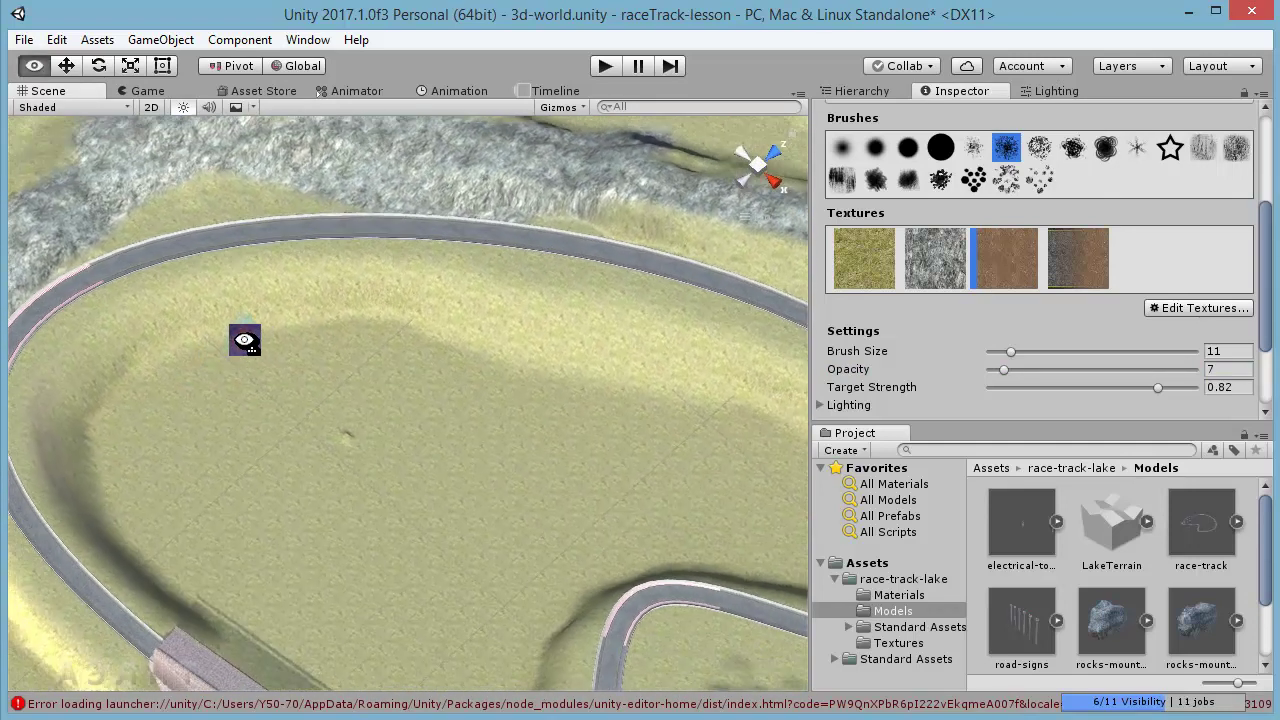
{"action": "left_click", "coordinate": [34, 446]}
{"action": "left_click_drag", "start_coordinate": [34, 489], "coordinate": [26, 470]}
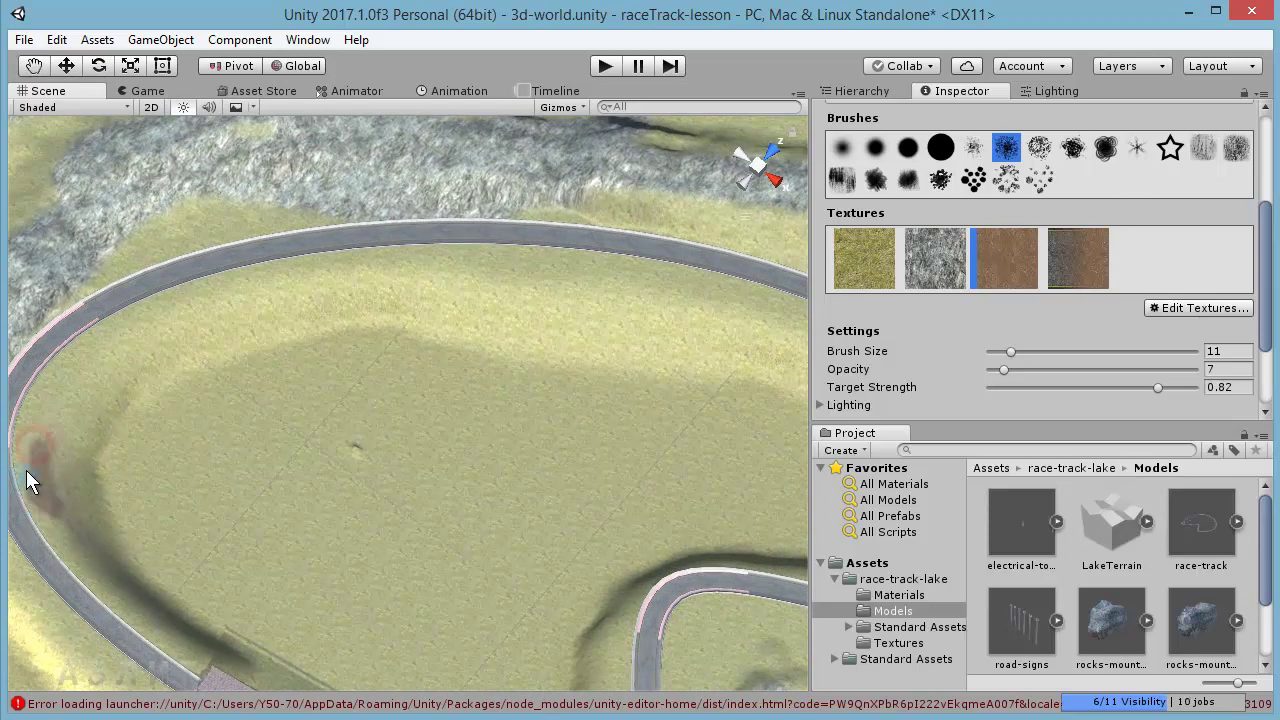
{"action": "mouse_move", "coordinate": [40, 423]}
{"action": "left_mouse_down"}
{"action": "mouse_move", "coordinate": [102, 346]}
{"action": "mouse_move", "coordinate": [212, 301]}
{"action": "mouse_move", "coordinate": [406, 283]}
{"action": "left_mouse_up"}
{"action": "left_click_drag", "start_coordinate": [63, 513], "coordinate": [200, 660]}
Paint and thicken a dirt strip along the inner edge of the track's right bend.
{"action": "mouse_move", "coordinate": [184, 568]}
{"action": "left_mouse_down", "text": "alt"}
{"action": "mouse_move", "coordinate": [128, 523]}
{"action": "mouse_move", "coordinate": [45, 553]}
{"action": "mouse_move", "coordinate": [149, 563]}
{"action": "mouse_move", "coordinate": [192, 462]}
{"action": "left_mouse_up", "text": "alt"}
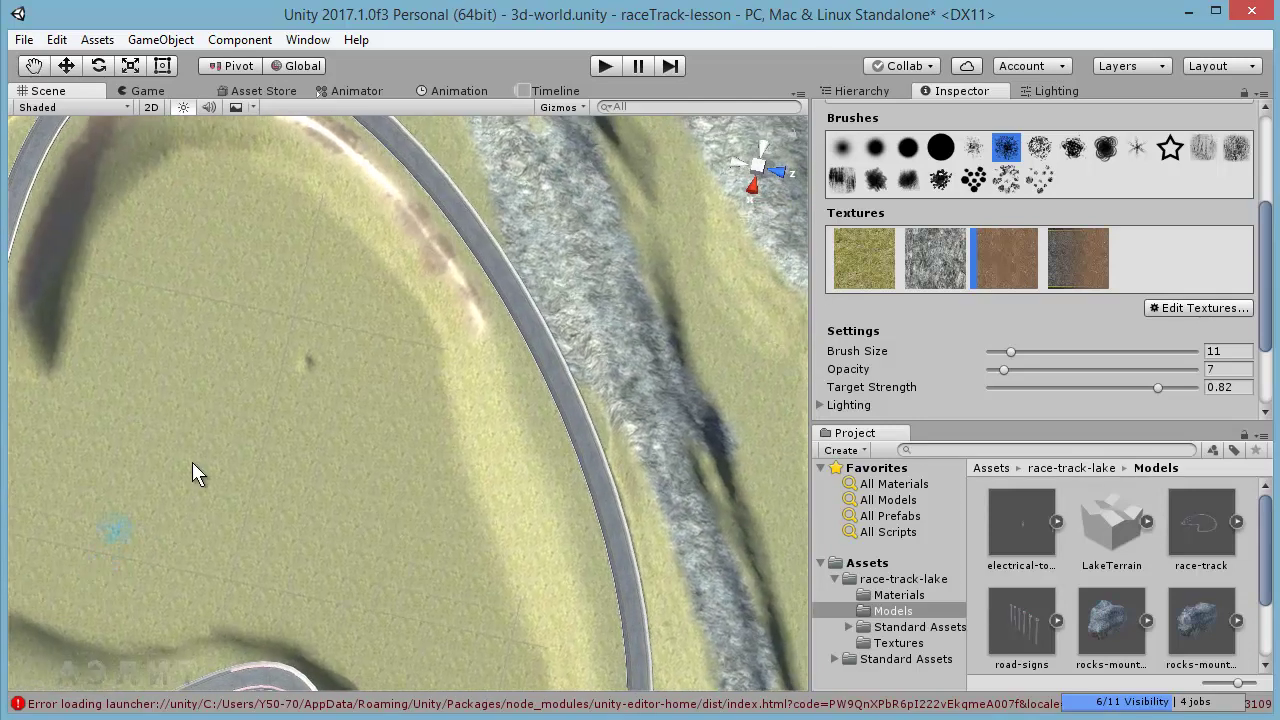
{"action": "mouse_move", "coordinate": [300, 263]}
{"action": "left_mouse_down", "text": "alt"}
{"action": "mouse_move", "coordinate": [443, 443]}
{"action": "mouse_move", "coordinate": [283, 502]}
{"action": "left_mouse_up", "text": "alt"}
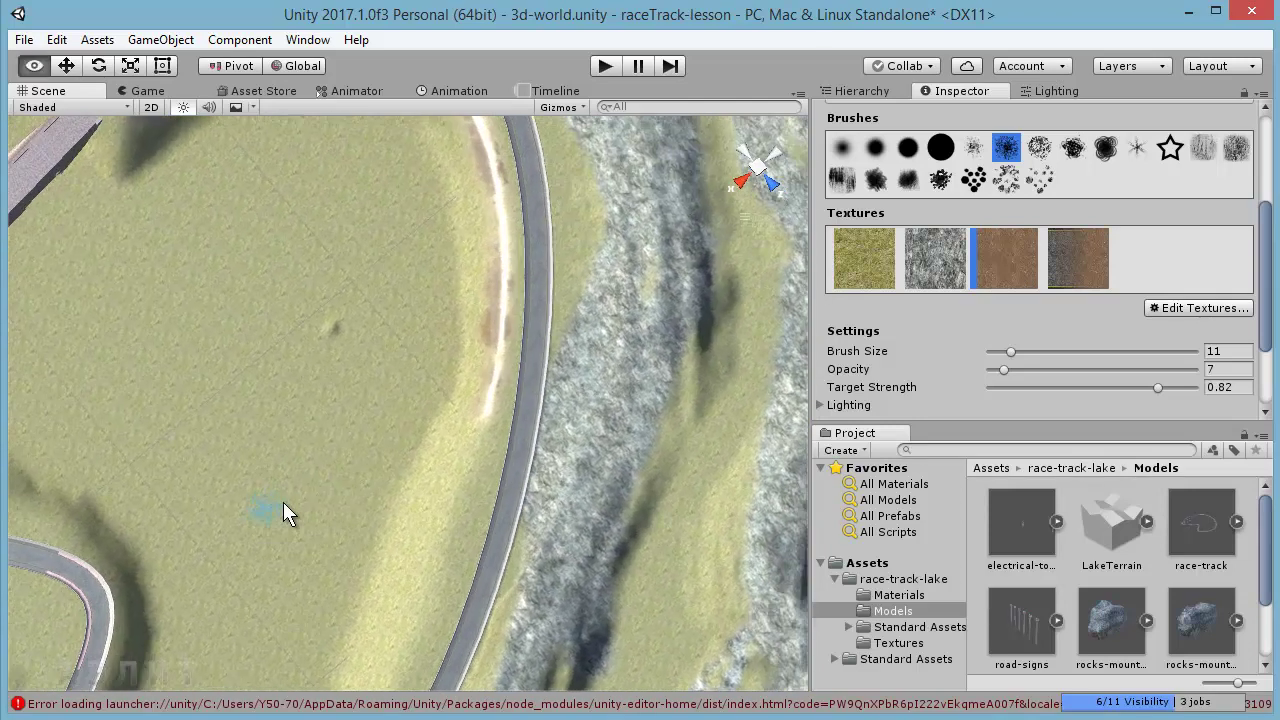
{"action": "mouse_move", "coordinate": [479, 396]}
{"action": "left_mouse_down"}
{"action": "mouse_move", "coordinate": [414, 614]}
{"action": "mouse_move", "coordinate": [380, 451]}
{"action": "mouse_move", "coordinate": [439, 340]}
{"action": "mouse_move", "coordinate": [494, 408]}
{"action": "left_mouse_up"}
{"action": "left_click_drag", "start_coordinate": [487, 259], "coordinate": [481, 337]}
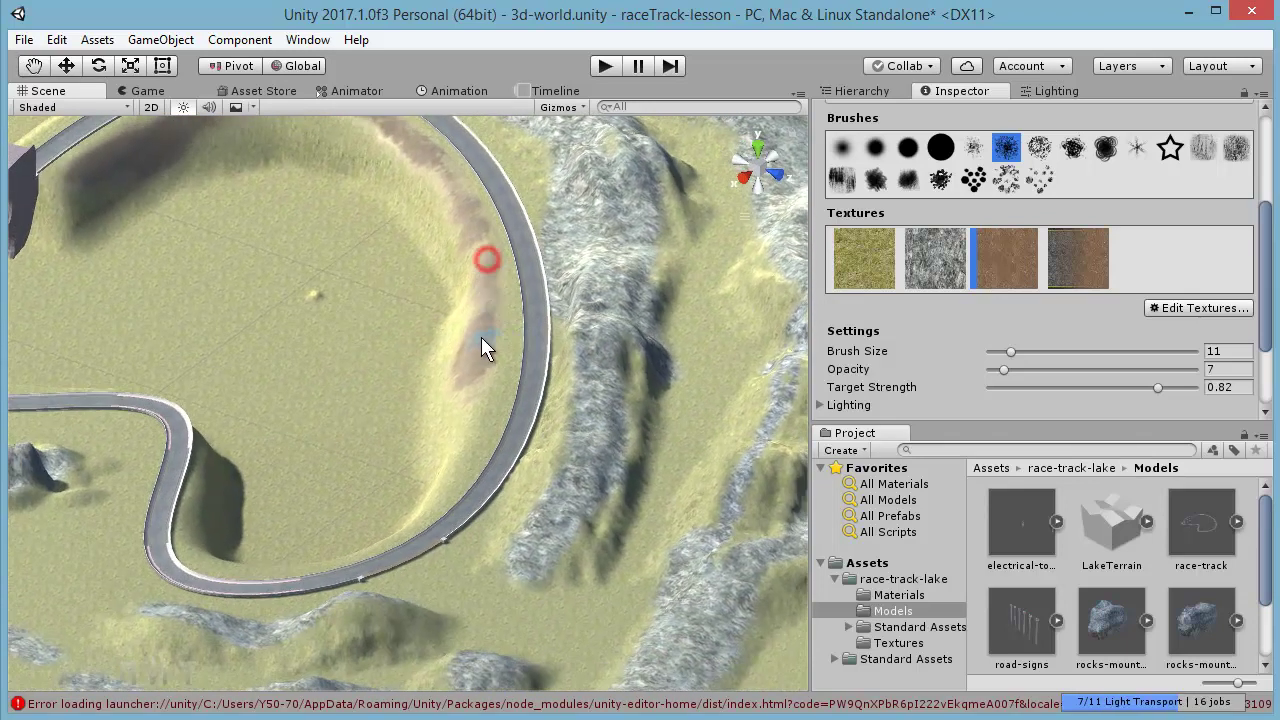
{"action": "left_click_drag", "start_coordinate": [451, 192], "coordinate": [481, 319]}
{"action": "mouse_move", "coordinate": [466, 378]}
{"action": "left_mouse_down"}
{"action": "mouse_move", "coordinate": [417, 515]}
{"action": "mouse_move", "coordinate": [259, 570]}
{"action": "left_mouse_up"}
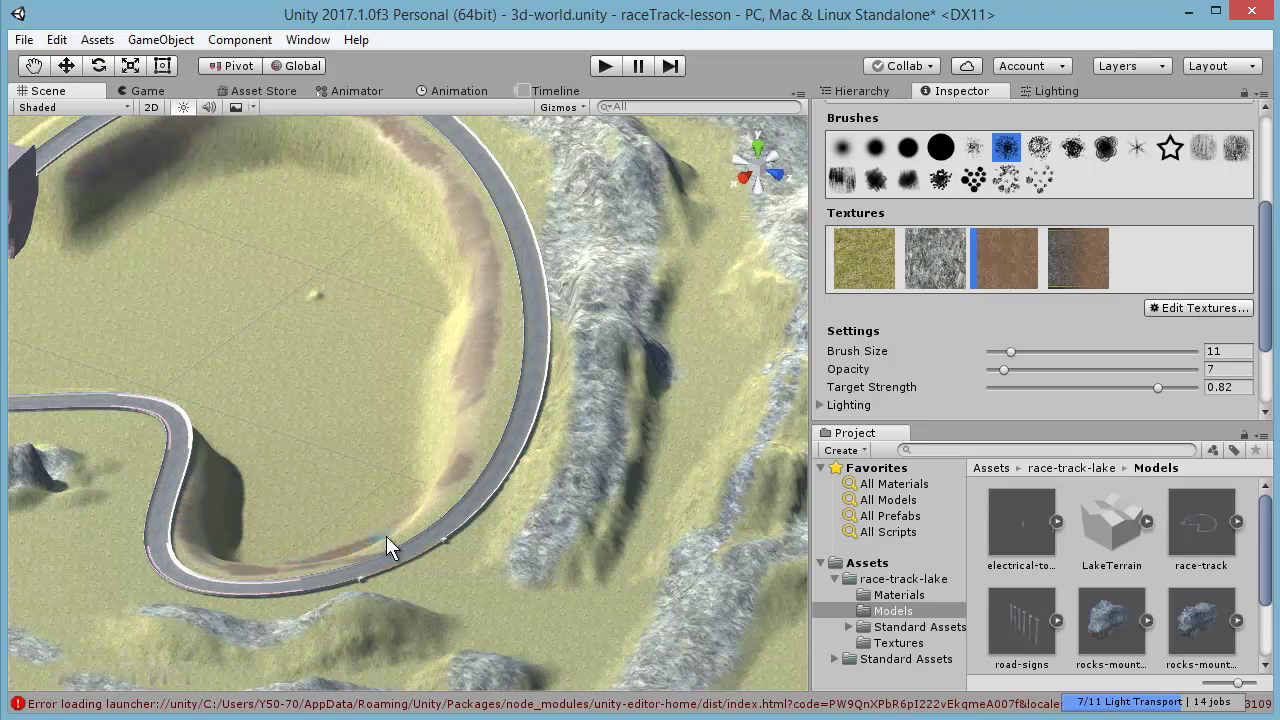
Brush dirt along the inner edge of the lower winding curve beside the rocky outcrop.
{"action": "left_click_drag", "start_coordinate": [379, 537], "coordinate": [643, 520], "text": "alt"}
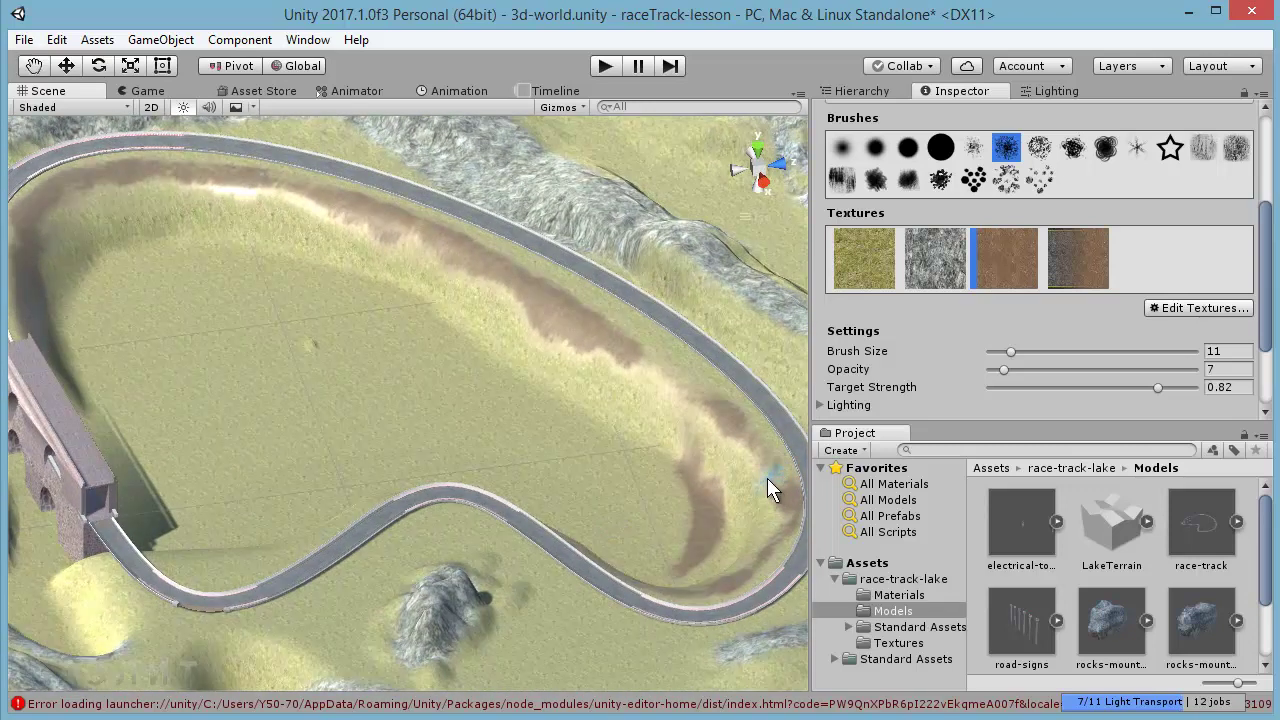
{"action": "left_click_drag", "start_coordinate": [765, 478], "coordinate": [759, 544]}
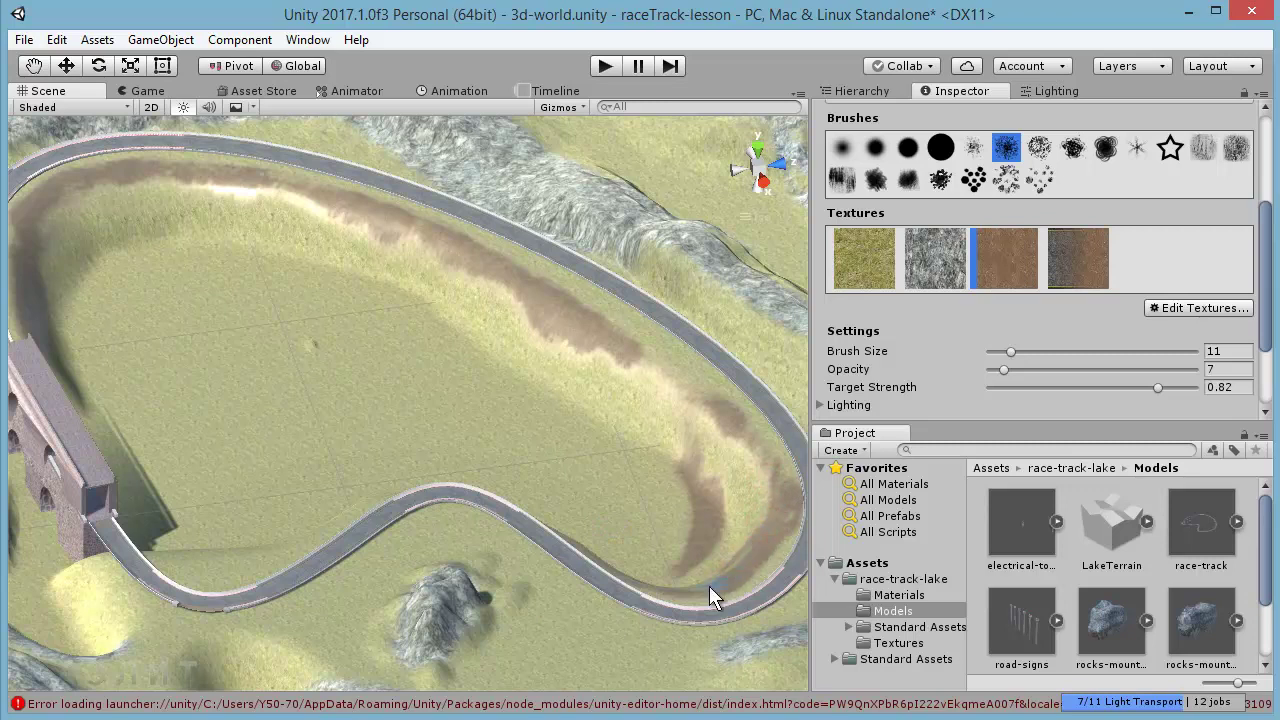
{"action": "left_click_drag", "start_coordinate": [651, 591], "coordinate": [503, 520], "text": "alt"}
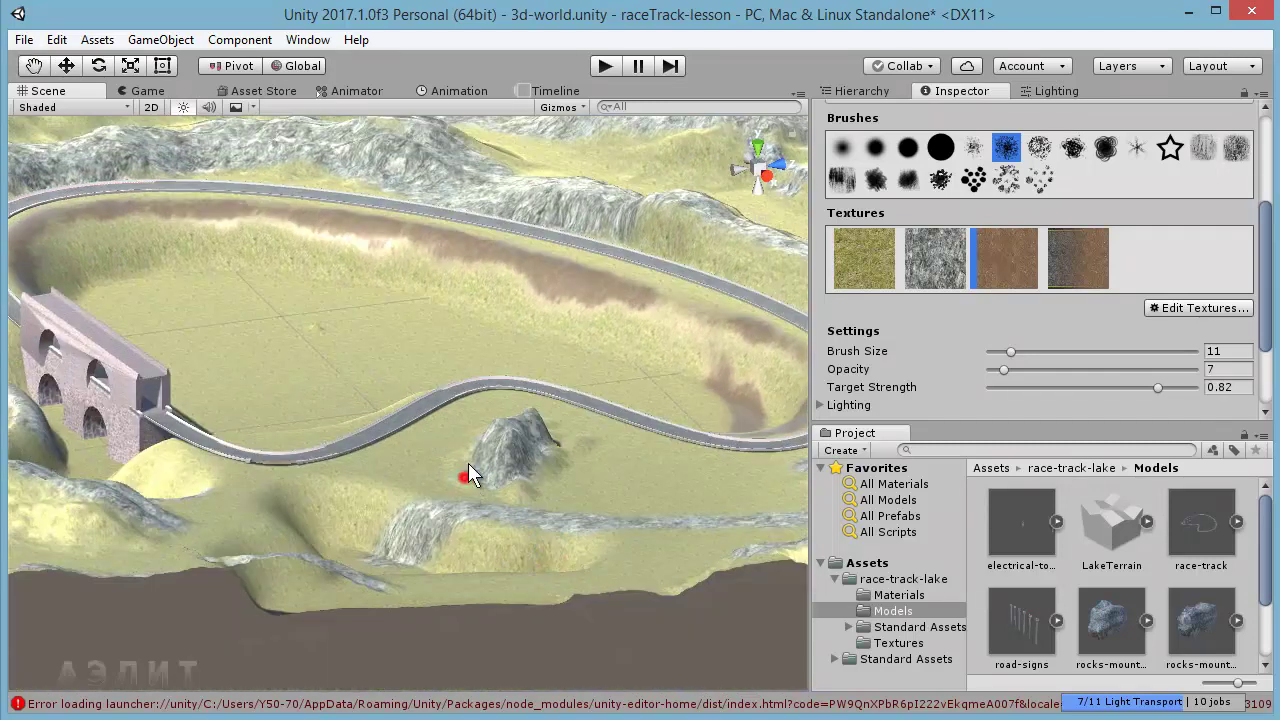
{"action": "left_click_drag", "start_coordinate": [460, 402], "coordinate": [364, 465]}
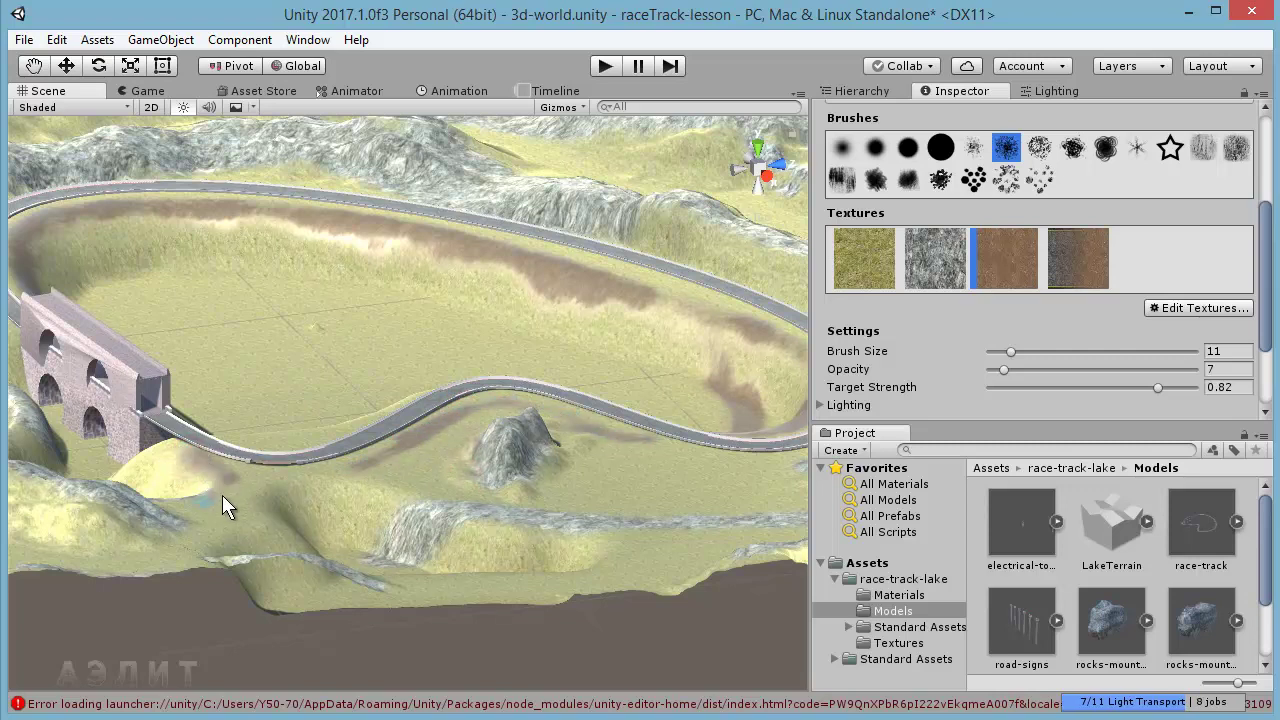
{"action": "mouse_move", "coordinate": [345, 480]}
{"action": "left_mouse_down", "text": "alt"}
{"action": "mouse_move", "coordinate": [429, 596]}
{"action": "mouse_move", "coordinate": [380, 584]}
{"action": "left_mouse_up", "text": "alt"}
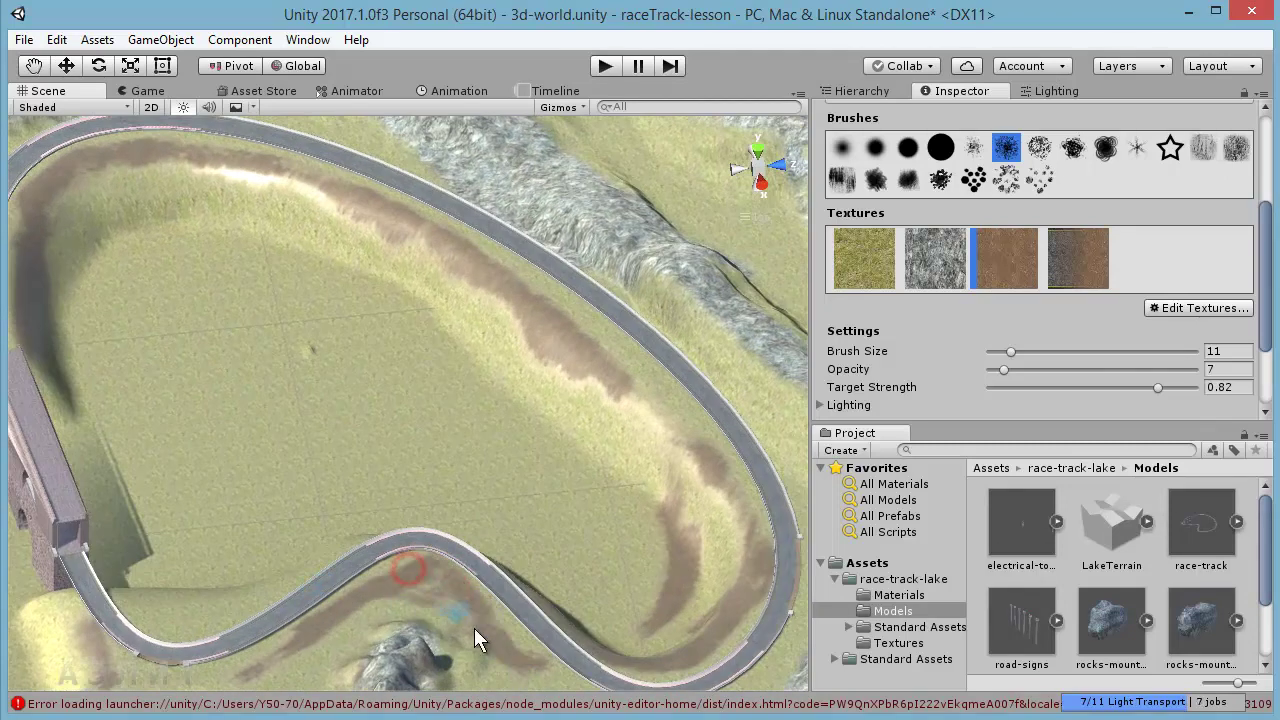
{"action": "mouse_move", "coordinate": [391, 420]}
{"action": "left_mouse_down", "text": "alt"}
{"action": "mouse_move", "coordinate": [412, 459]}
{"action": "mouse_move", "coordinate": [374, 425]}
{"action": "left_mouse_up", "text": "alt"}
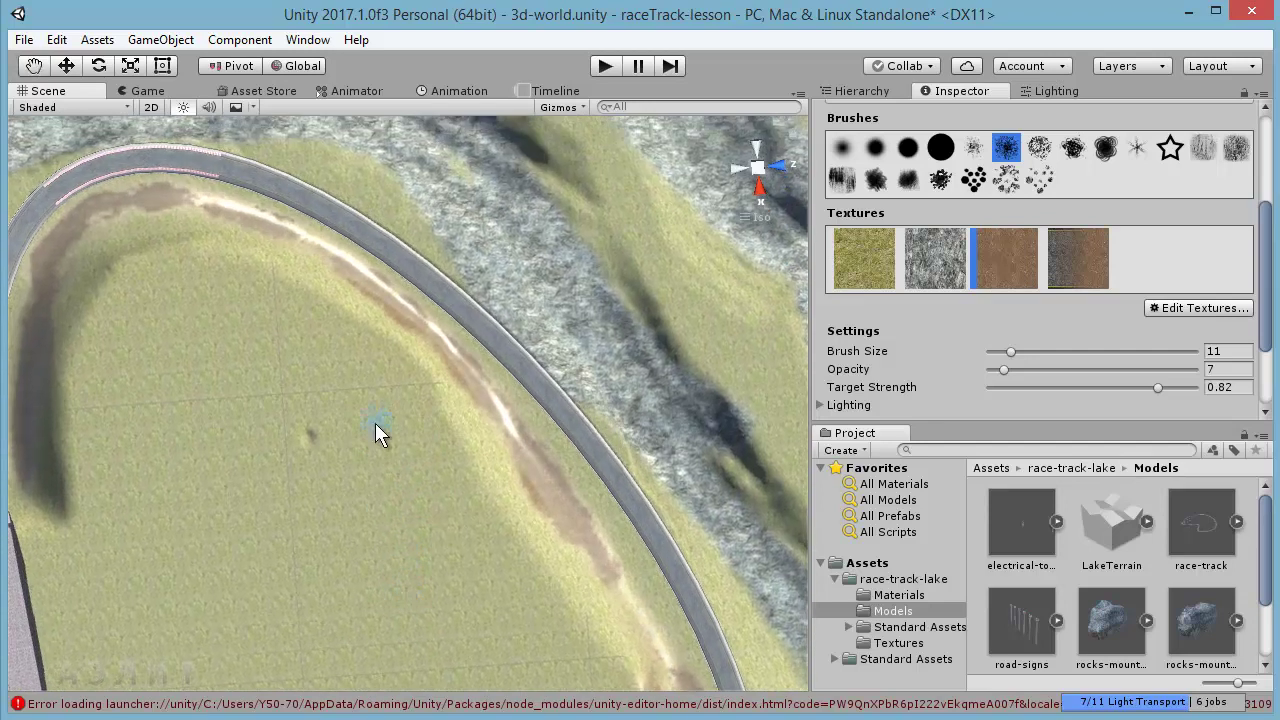
{"action": "scroll", "coordinate": [375, 423], "scroll_direction": "down", "scroll_amount": 3}
{"action": "scroll", "coordinate": [384, 430], "scroll_direction": "down", "scroll_amount": 3}
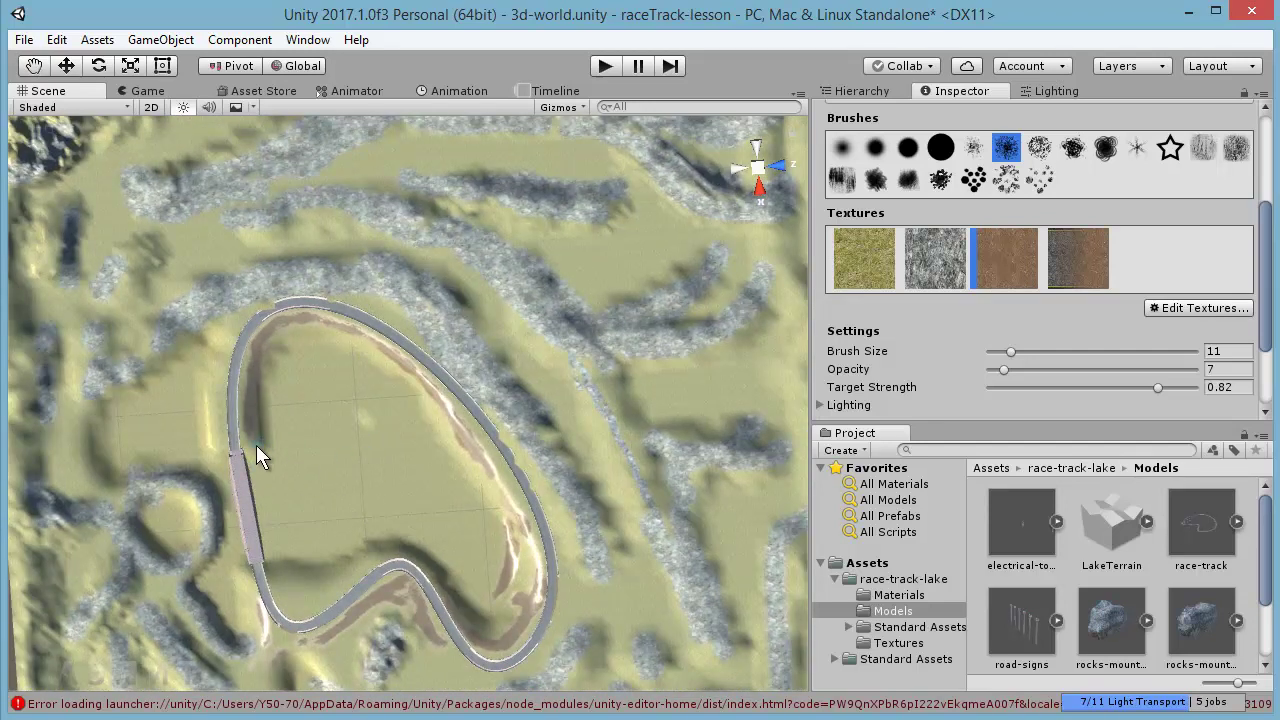
{"action": "scroll", "coordinate": [380, 472], "scroll_direction": "up", "scroll_amount": 3}
{"action": "mouse_move", "coordinate": [249, 449]}
{"action": "left_mouse_down", "text": "alt"}
{"action": "mouse_move", "coordinate": [363, 409]}
{"action": "mouse_move", "coordinate": [380, 478]}
{"action": "mouse_move", "coordinate": [408, 437]}
{"action": "mouse_move", "coordinate": [443, 457]}
{"action": "mouse_move", "coordinate": [403, 517]}
{"action": "mouse_move", "coordinate": [417, 489]}
{"action": "mouse_move", "coordinate": [528, 411]}
{"action": "mouse_move", "coordinate": [471, 357]}
{"action": "mouse_move", "coordinate": [349, 549]}
{"action": "mouse_move", "coordinate": [430, 440]}
{"action": "mouse_move", "coordinate": [408, 517]}
{"action": "mouse_move", "coordinate": [414, 557]}
{"action": "left_mouse_up", "text": "alt"}
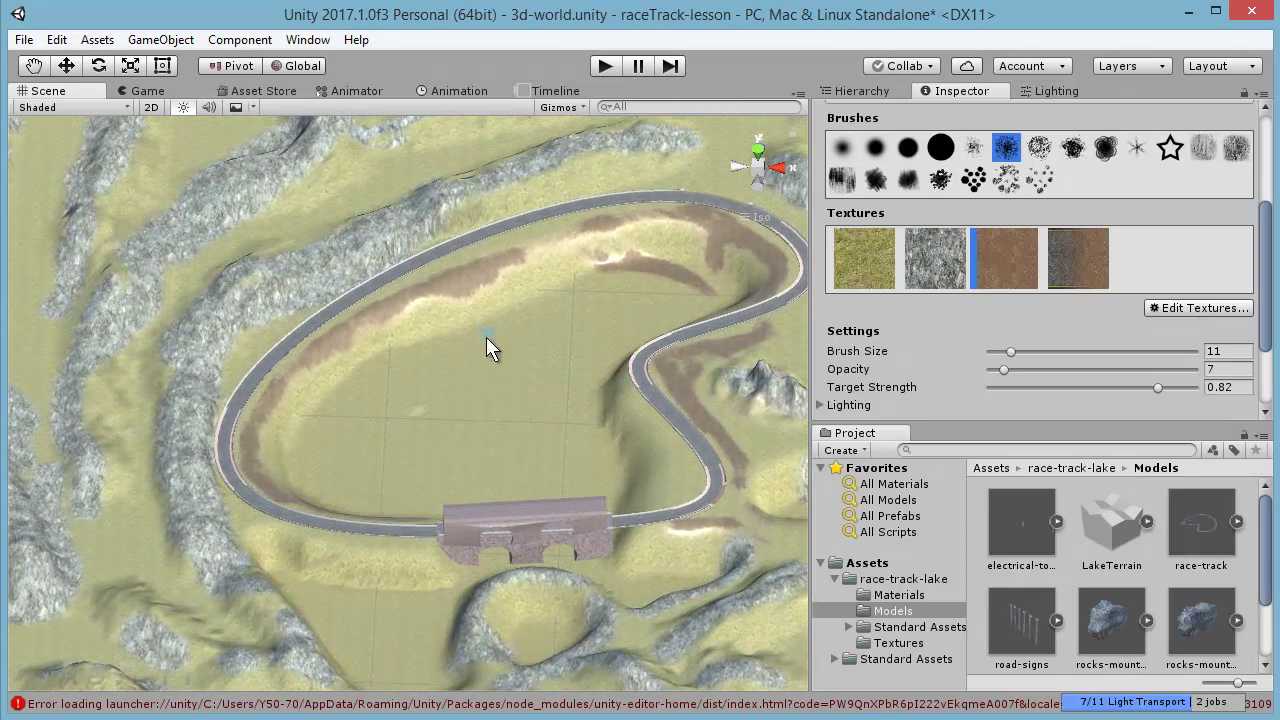
{"action": "scroll", "coordinate": [481, 414], "scroll_direction": "down", "scroll_amount": 3}
{"action": "scroll", "coordinate": [512, 416], "scroll_direction": "down", "scroll_amount": 3}
{"action": "scroll", "coordinate": [504, 445], "scroll_direction": "down", "scroll_amount": 3}
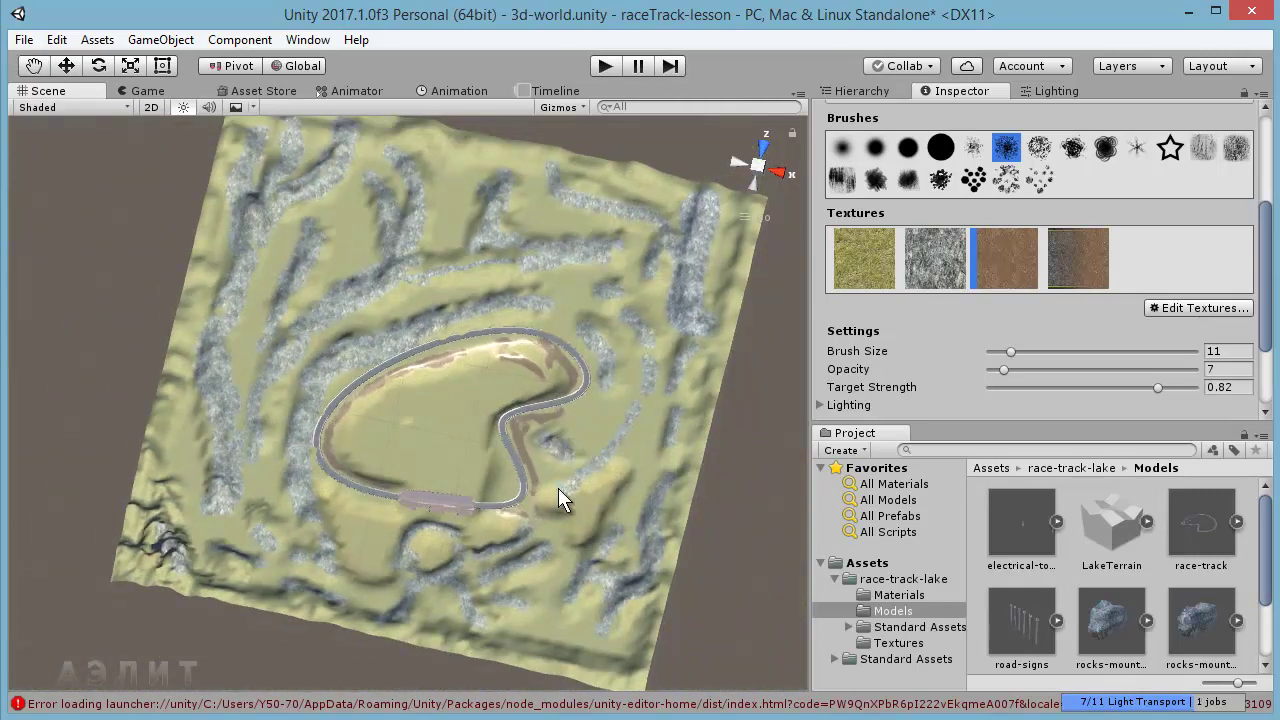
{"action": "left_click_drag", "start_coordinate": [558, 488], "coordinate": [609, 377], "text": "alt"}
{"action": "scroll", "coordinate": [452, 445], "scroll_direction": "up", "scroll_amount": 2}
{"action": "scroll", "coordinate": [420, 409], "scroll_direction": "up", "scroll_amount": 2}
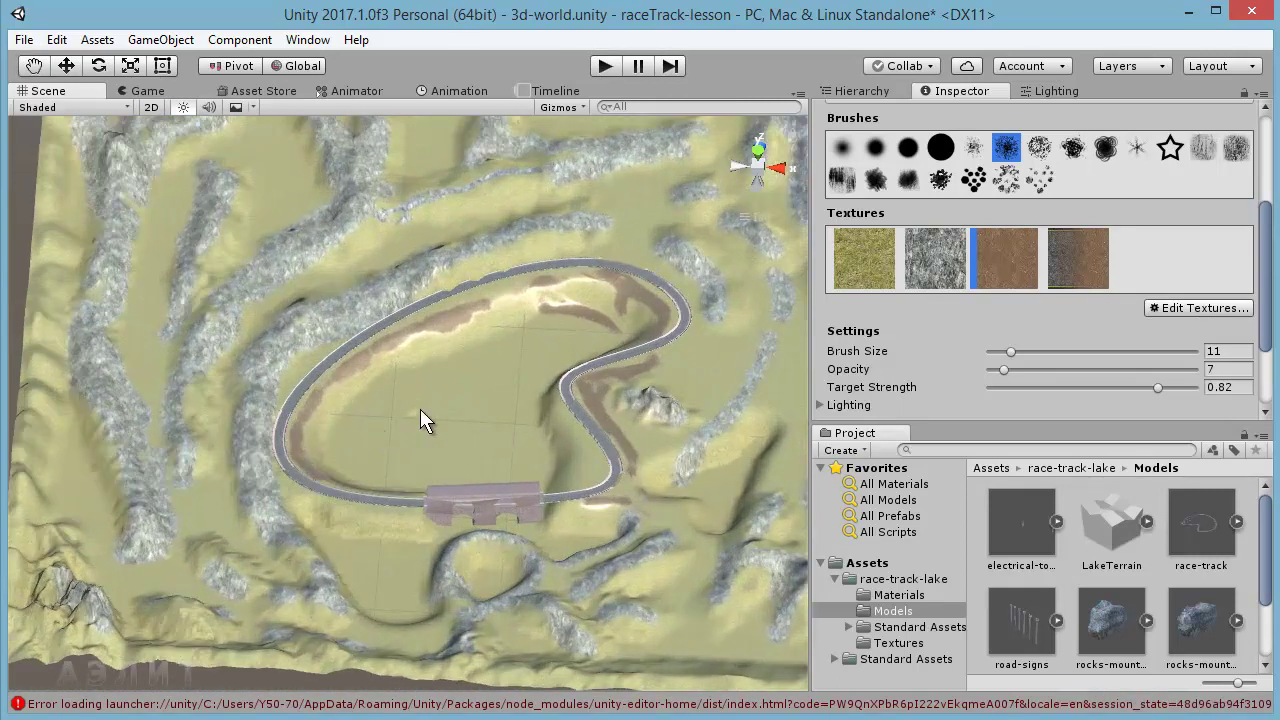